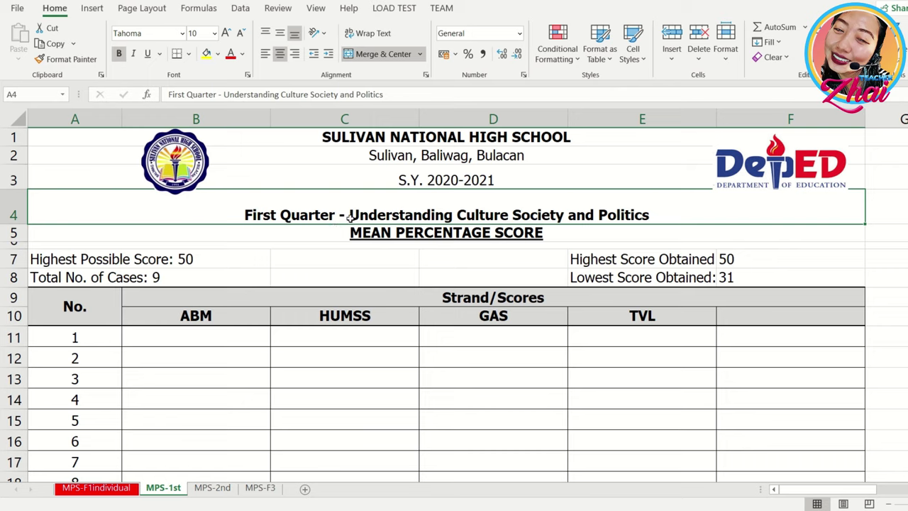
Replace the subject in the row 4 title with English 5 so it reads "First Quarter - English 5"
double_click(657, 210)
left_click_drag(657, 209, 350, 233)
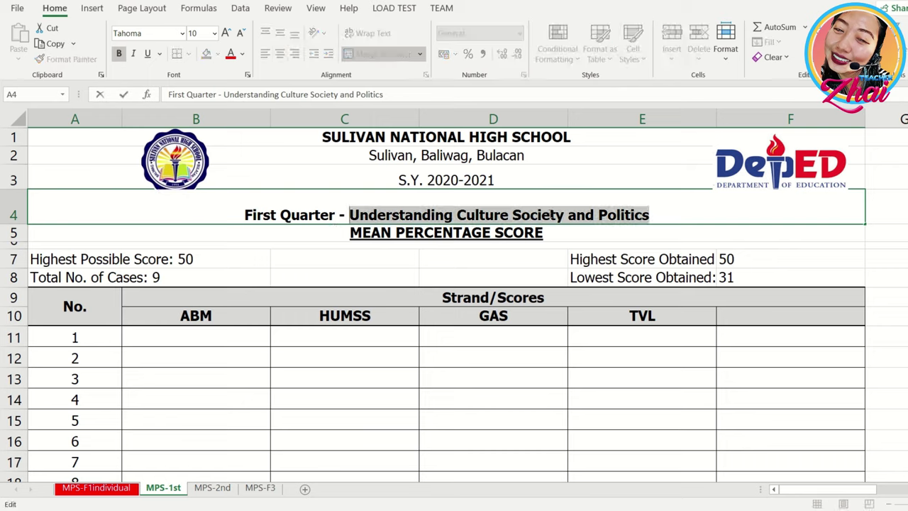
type("English")
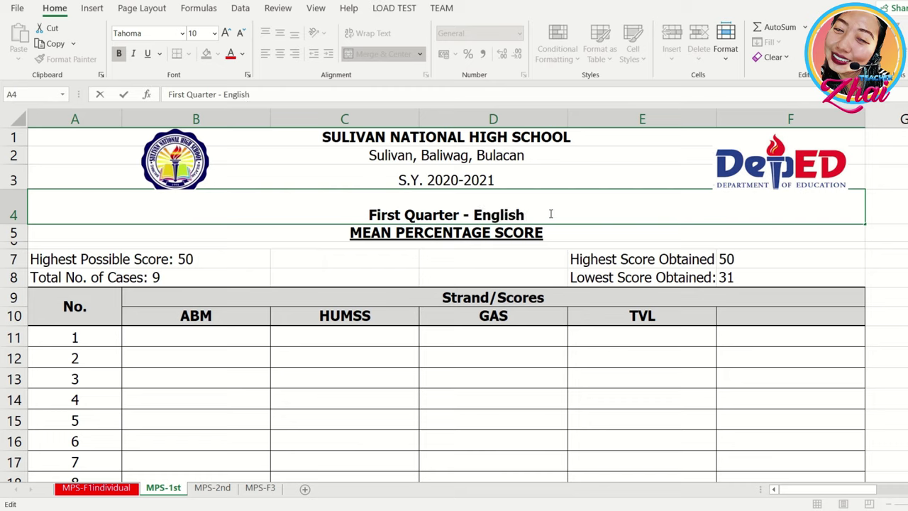
type(" 5")
left_click(519, 406)
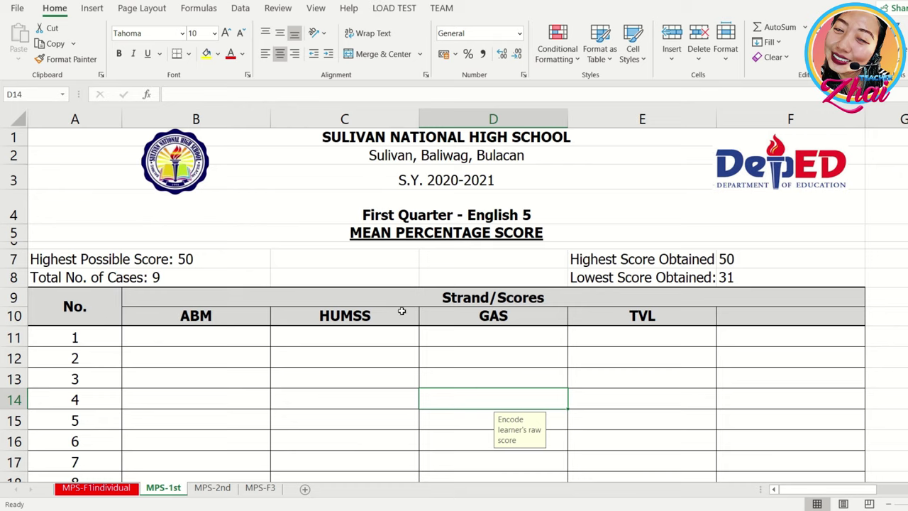
Rename the first two strand column headings, B10 and C10, to Rose and Sunflower
left_click_drag(188, 315, 776, 310)
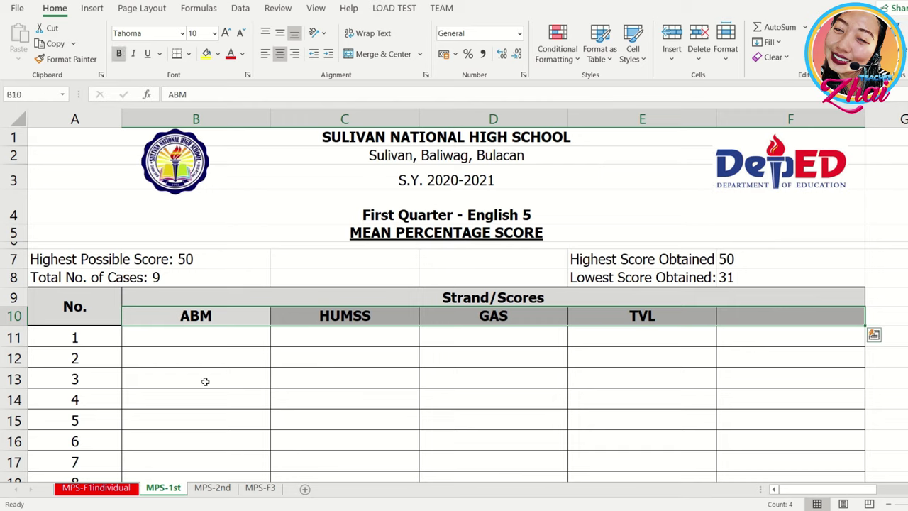
left_click(205, 381)
left_click(207, 313)
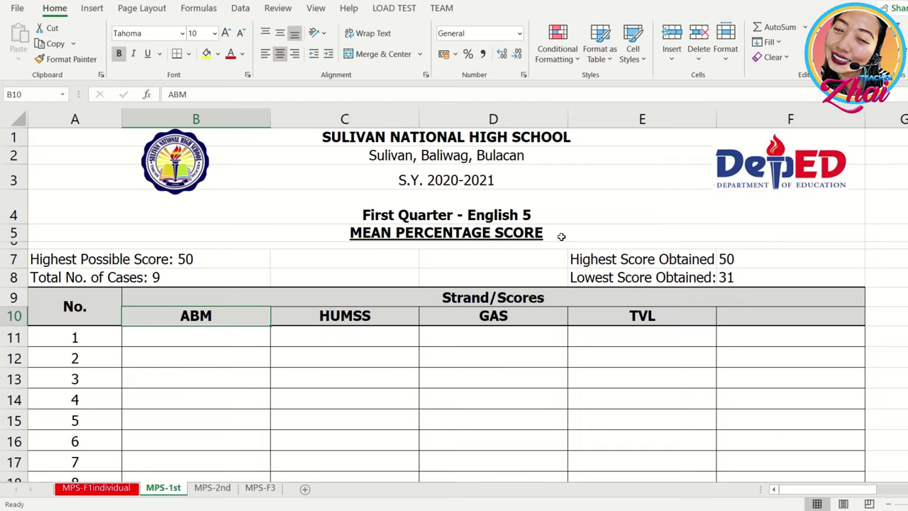
type("Rose")
key("Tab")
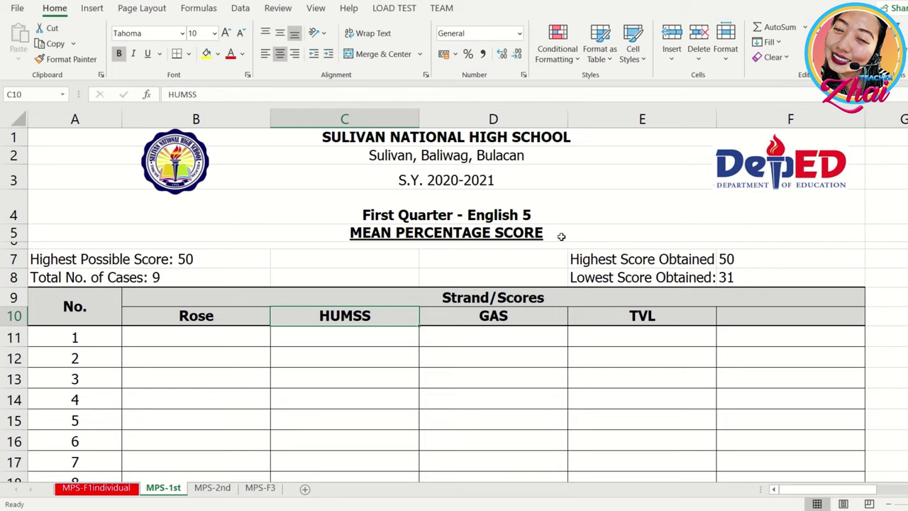
type("Sung")
key("BackSpace")
type("fl")
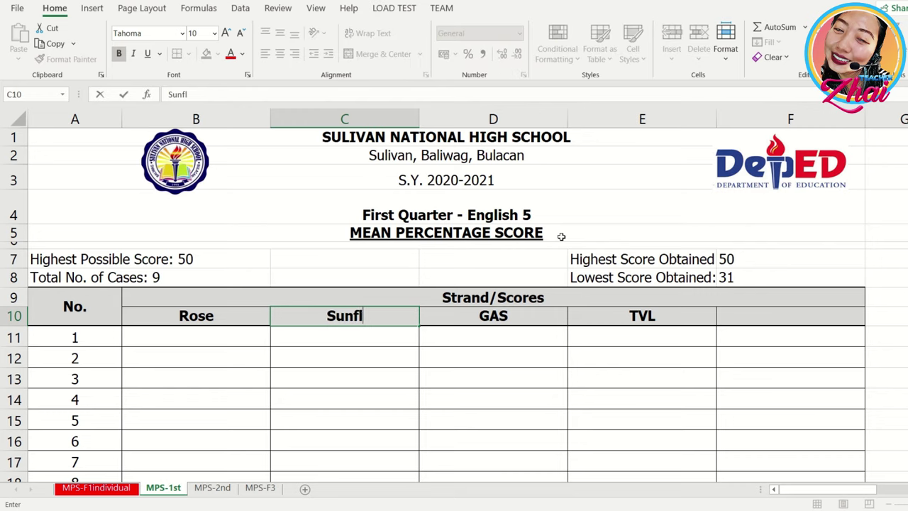
type("ower")
key("Tab")
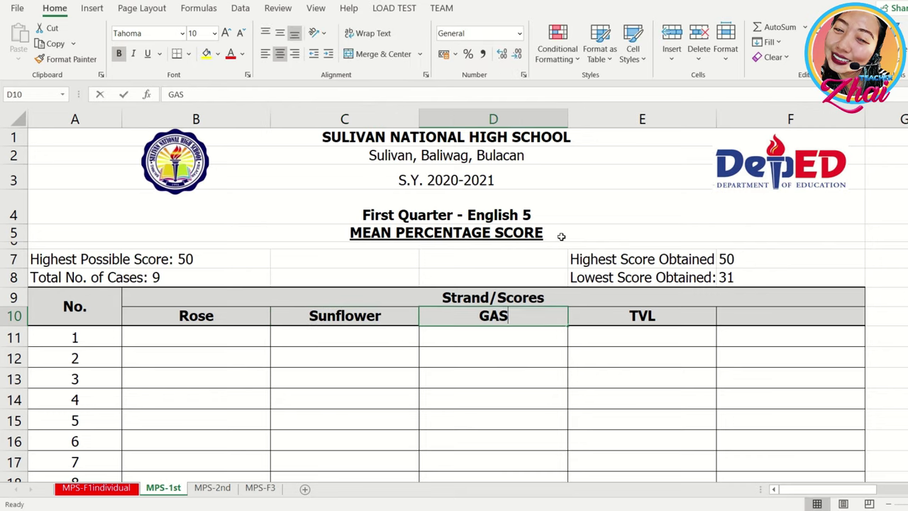
Fill the remaining headings in D10, E10 and F10 with Gumamela, Santan and Sampaguita
type("Gumamela")
key("Tab")
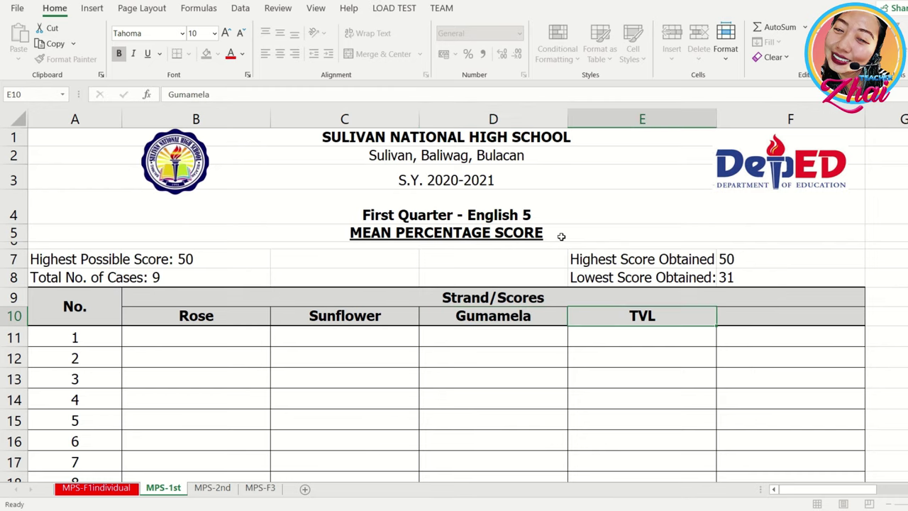
type("Santan")
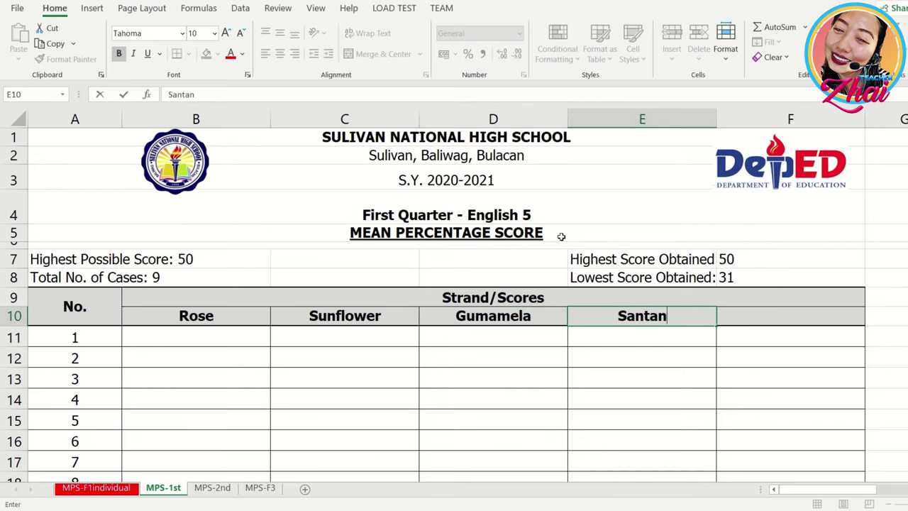
scroll(702, 347, "down", 1)
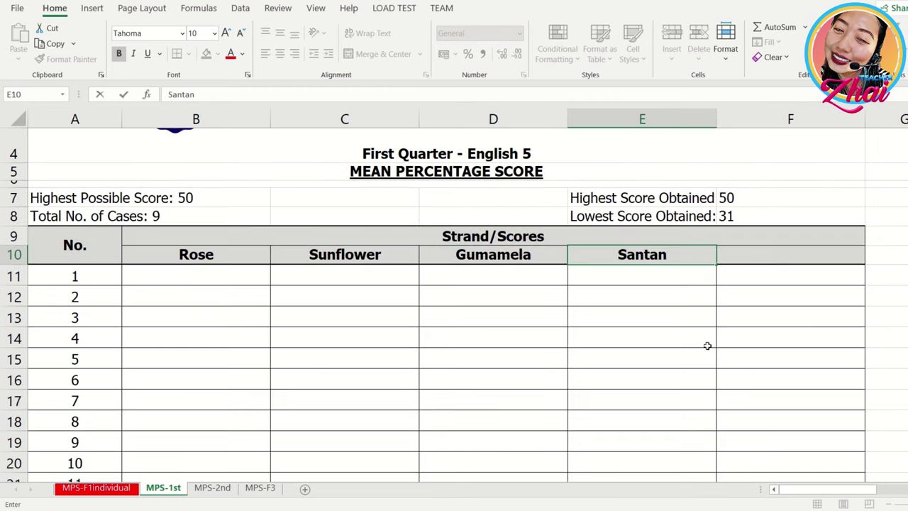
left_click(798, 255)
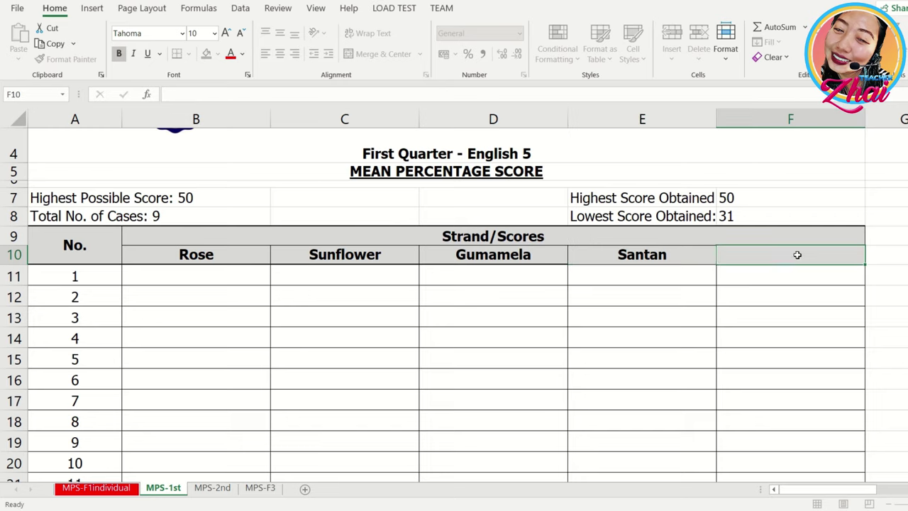
type("Sampaguita")
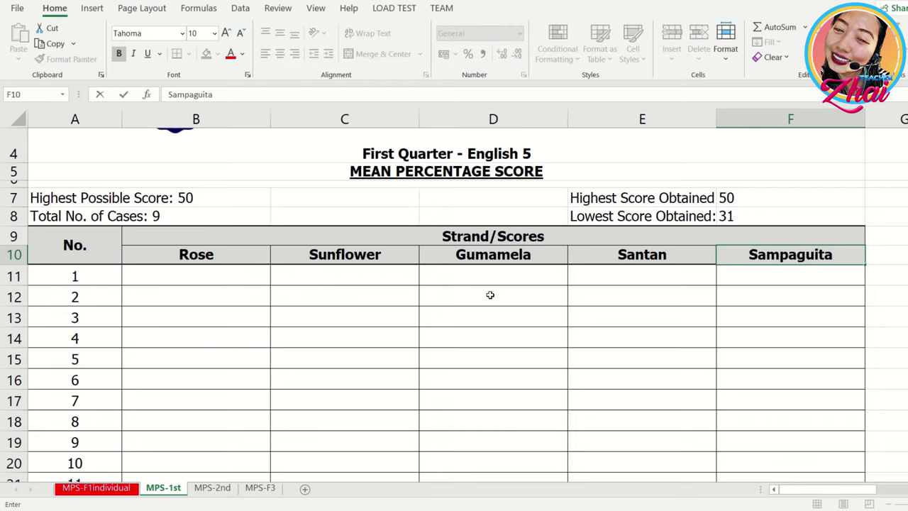
left_click(363, 339)
Unhide the rows between row 35 and the TOTAL SCORE row 77
scroll(104, 320, "down", 7)
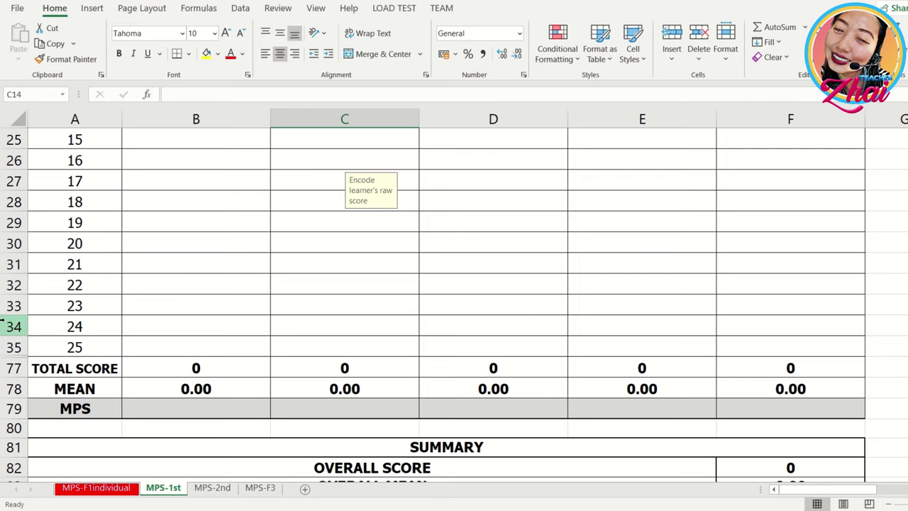
left_click_drag(14, 347, 8, 367)
right_click(9, 368)
left_click(36, 356)
Number the learner rows consecutively from 25 in A35 to 66 in A76 with a fill series
scroll(194, 396, "down", 2)
left_click(93, 221)
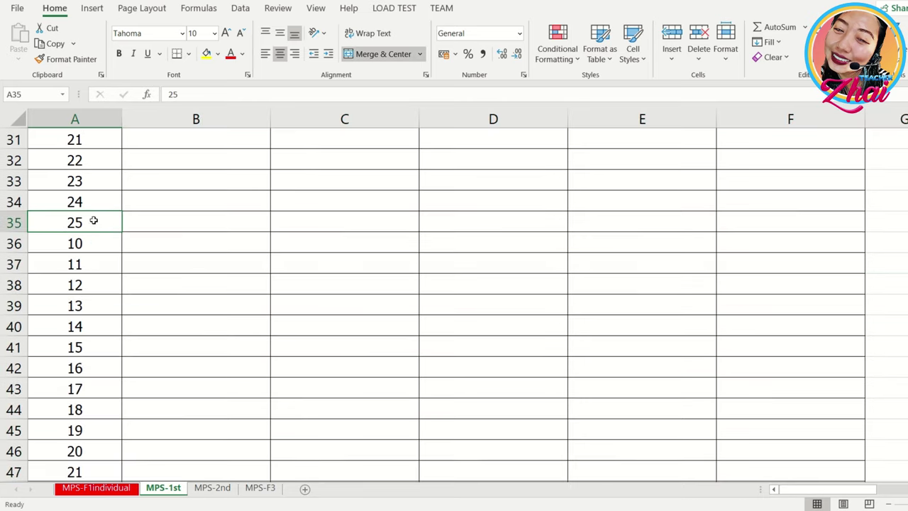
left_click_drag(121, 233, 101, 412)
left_click(127, 432)
left_click(128, 429)
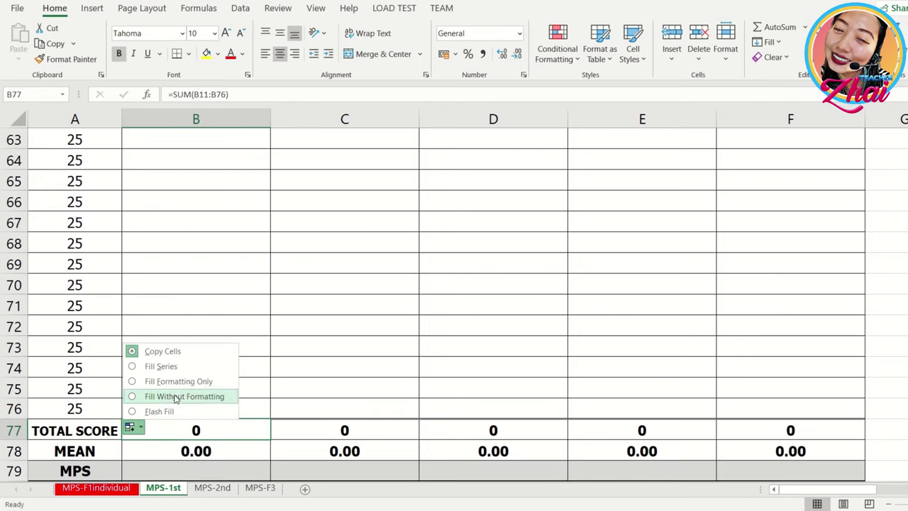
left_click(188, 370)
scroll(220, 321, "down", 9)
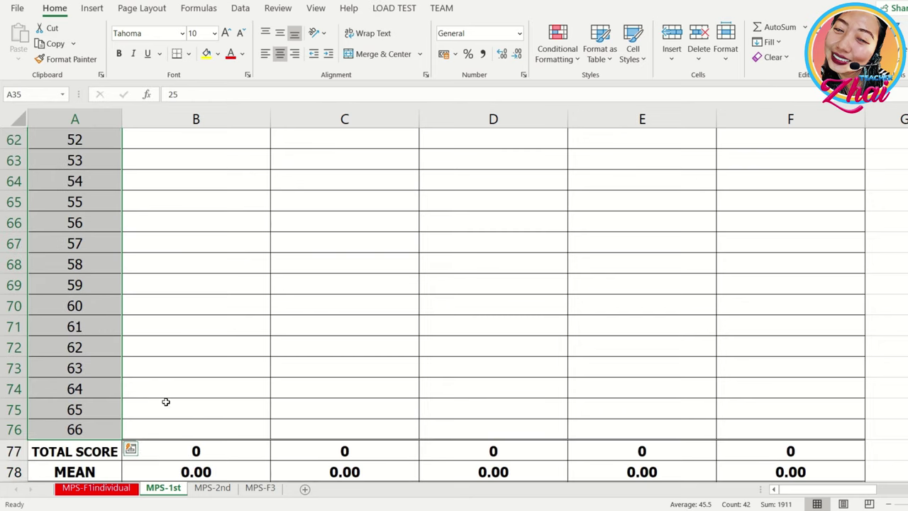
Hide the unneeded learner rows 31 to 76, keeping only numbers 1 to 20
left_click(36, 424)
left_click_drag(14, 429, 2, 182)
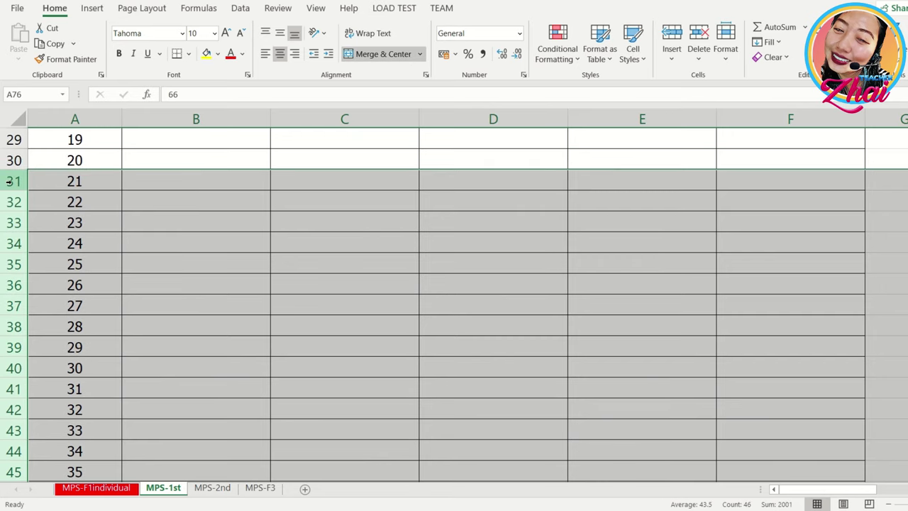
right_click(9, 182)
left_click(53, 405)
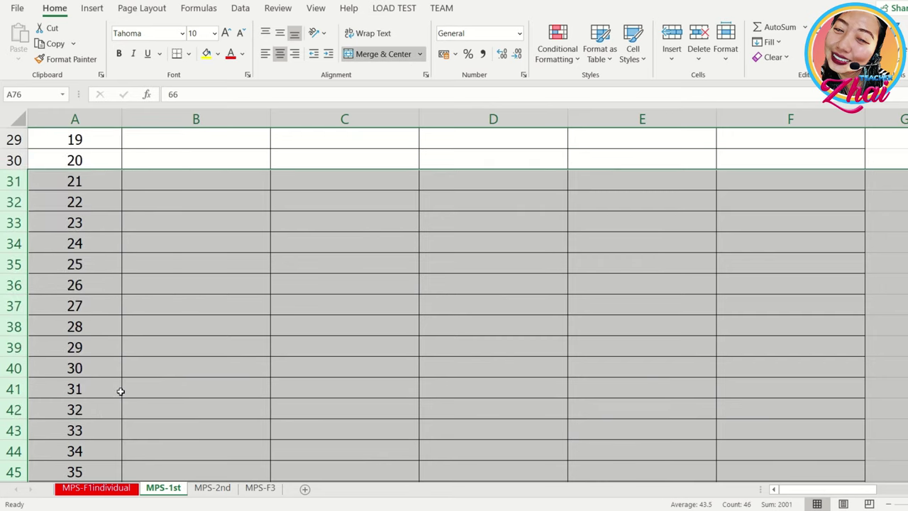
scroll(400, 394, "up", 7)
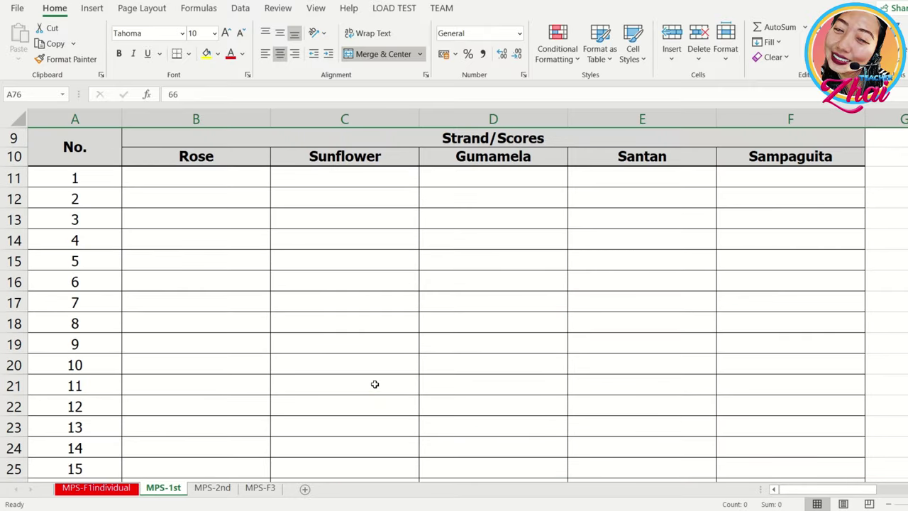
scroll(380, 382, "up", 1)
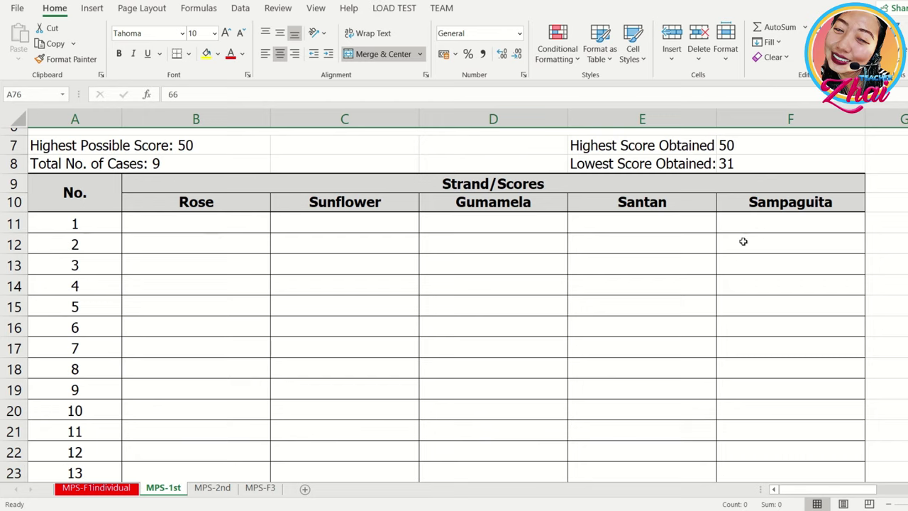
scroll(658, 324, "down", 3)
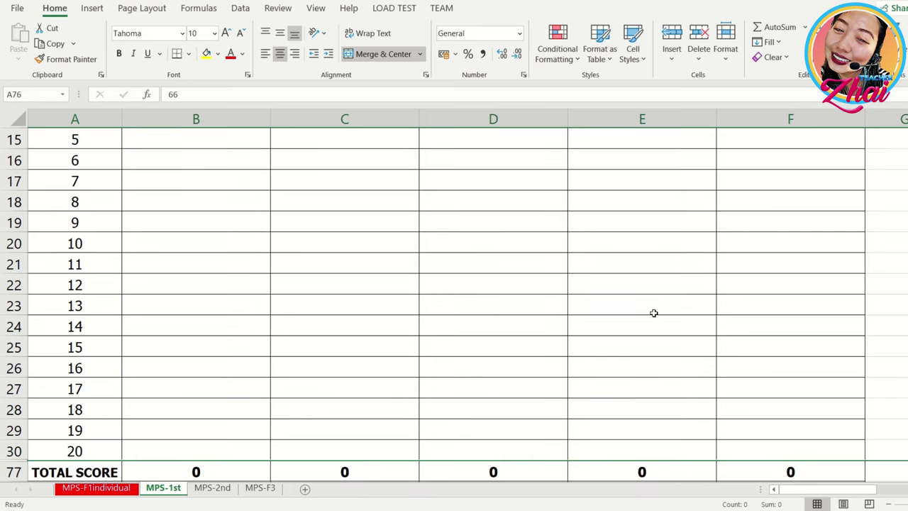
scroll(651, 316, "up", 3)
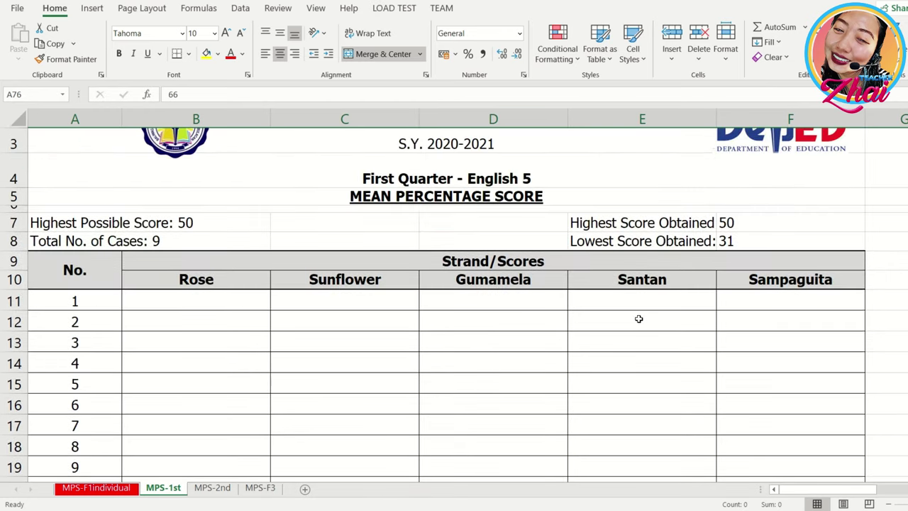
scroll(638, 318, "up", 1)
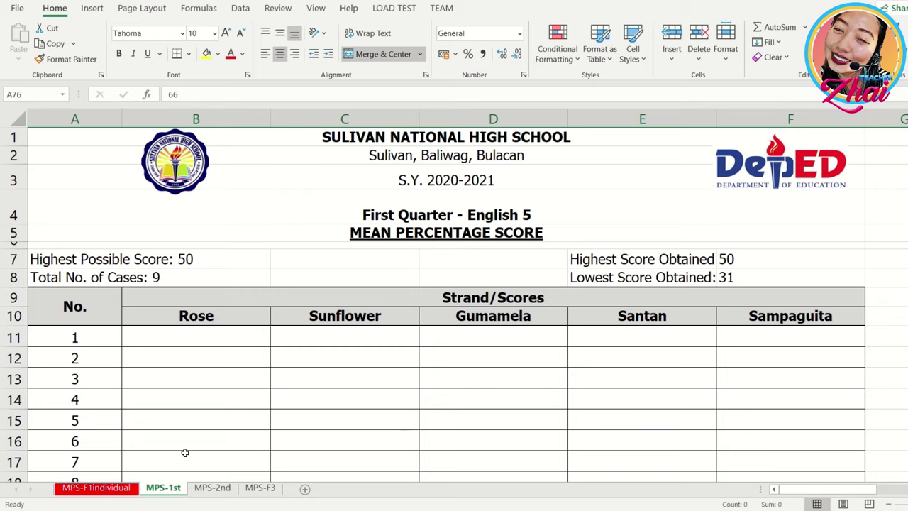
Switch to the DIRTY RECORD folder in File Explorer and open the workbook UCSP ABM - Copy.xlsx
mouse_move(107, 509)
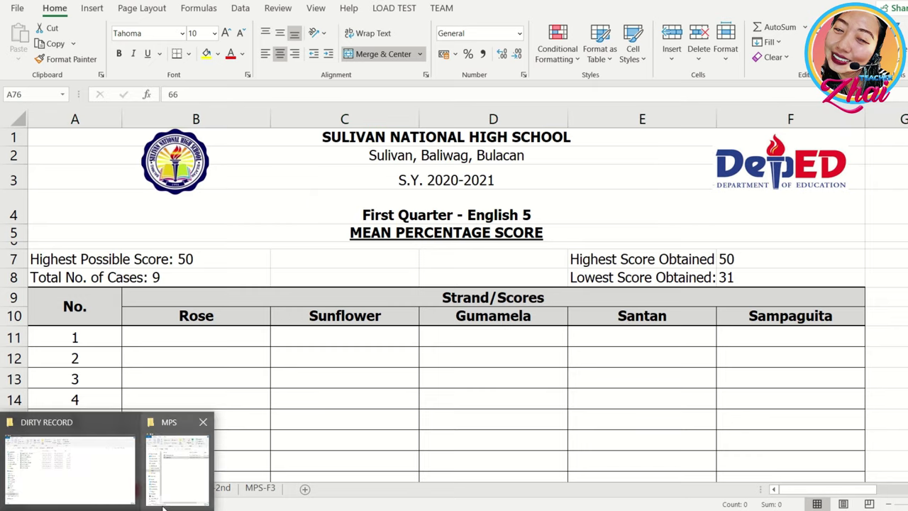
left_click(55, 464)
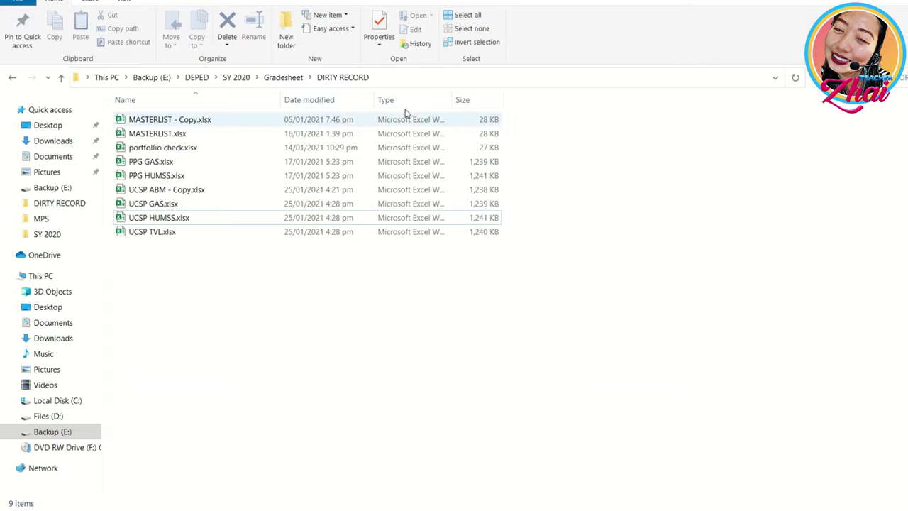
left_click(224, 191)
double_click(250, 192)
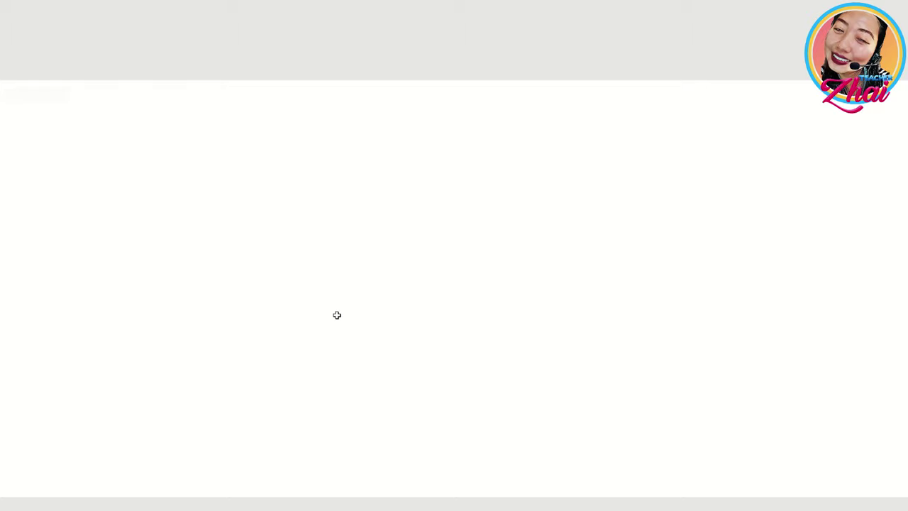
scroll(852, 270, "down", 3)
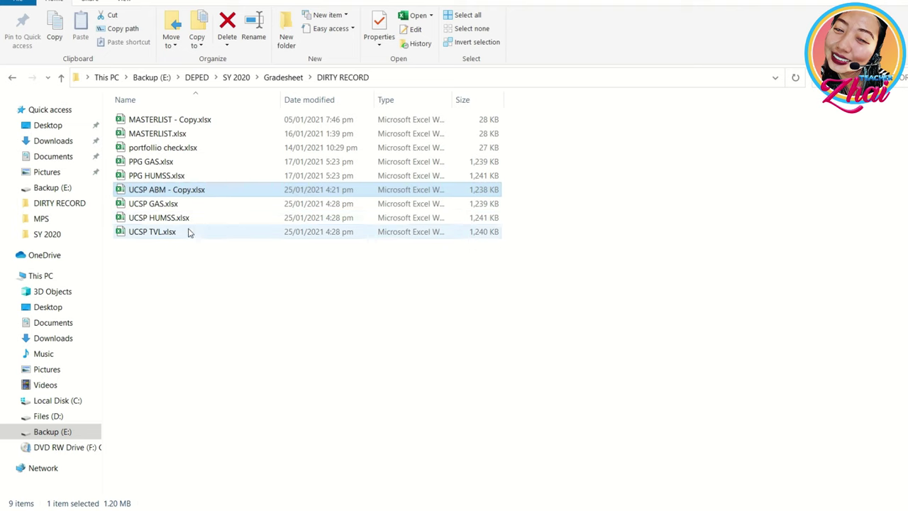
left_click(188, 232)
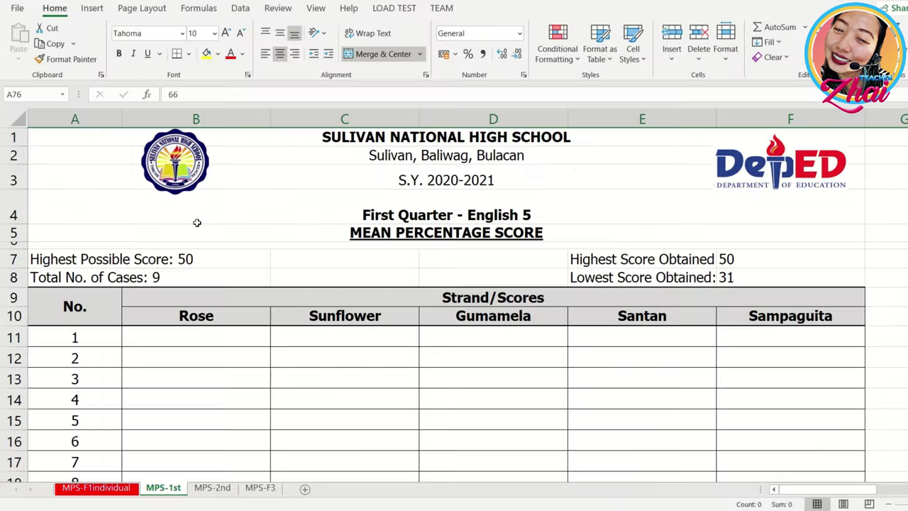
scroll(134, 300, "down", 1)
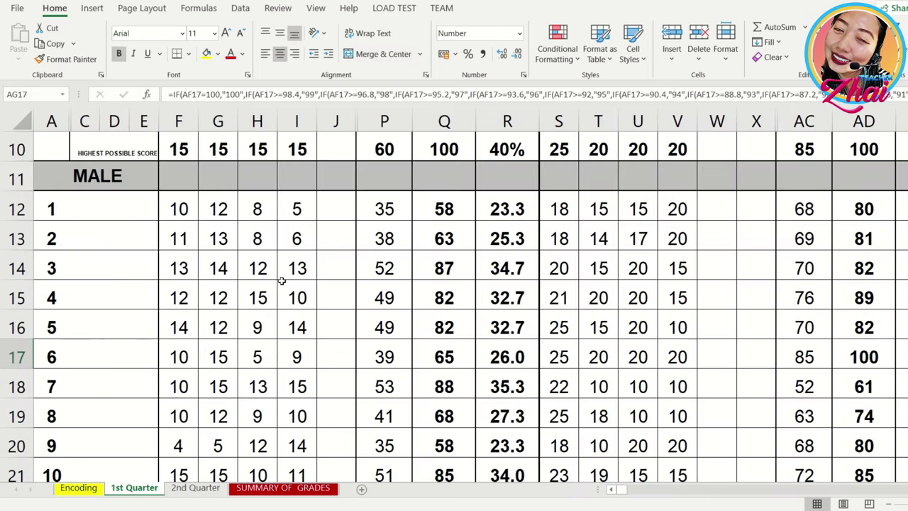
Copy the male learners' first-column raw scores, F12:F29, from the 1st Quarter sheet
scroll(277, 284, "down", 1)
scroll(218, 208, "up", 1)
left_click_drag(178, 208, 206, 376)
scroll(220, 439, "down", 4)
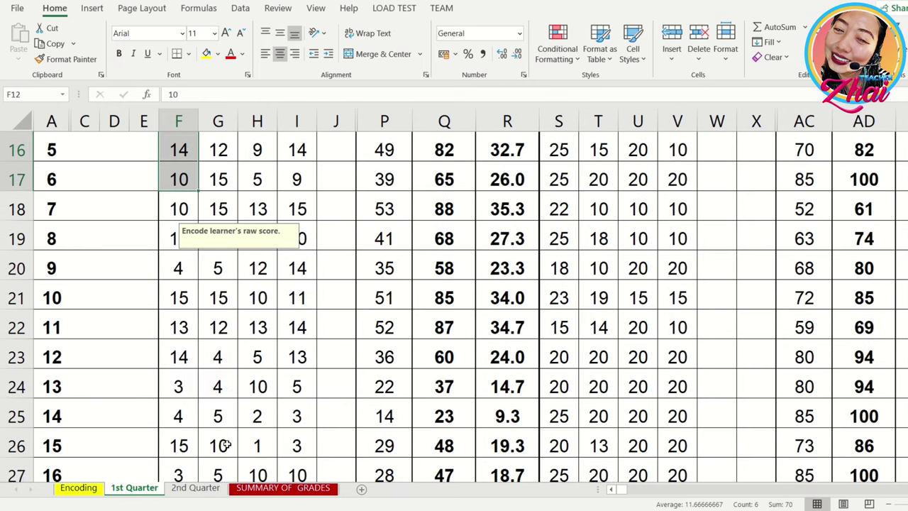
left_click(178, 352, "shift")
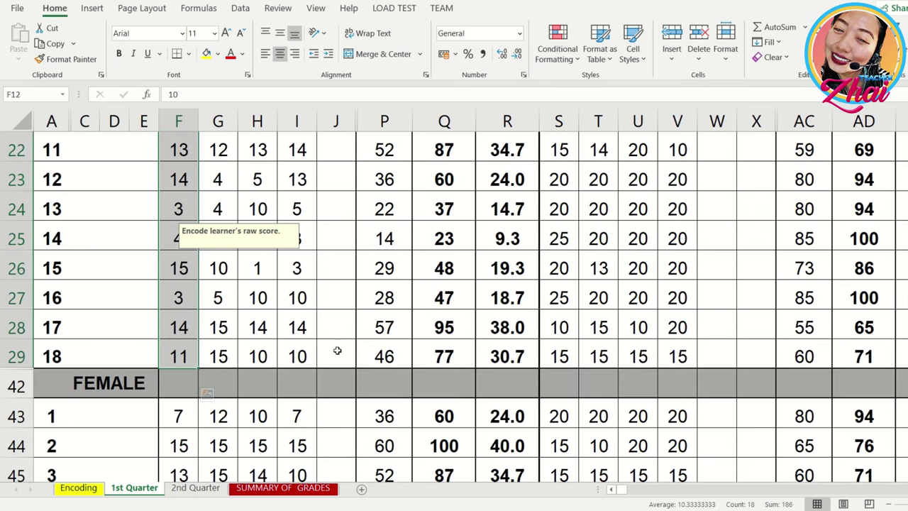
key("ctrl+c")
Switch to the MPS-1st sheet and paste the copied scores as values into the Rose column starting at B11
key("alt+Tab")
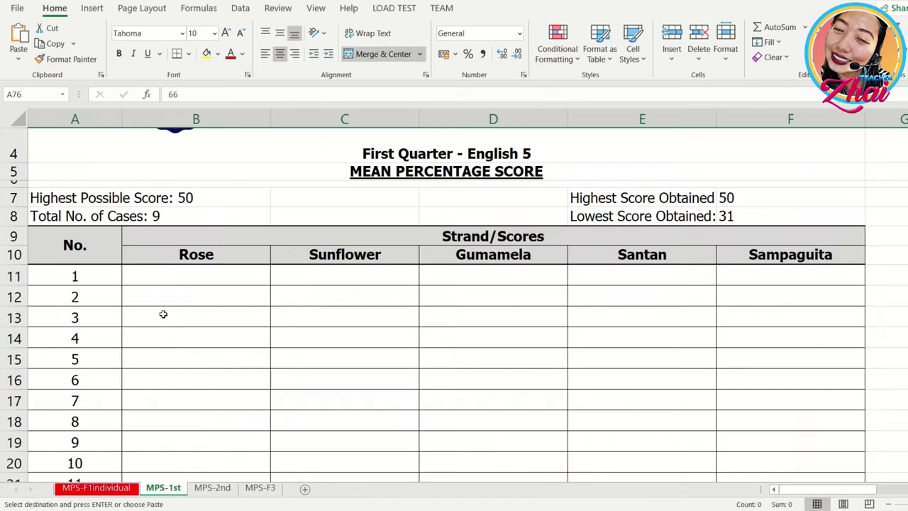
left_click(206, 277)
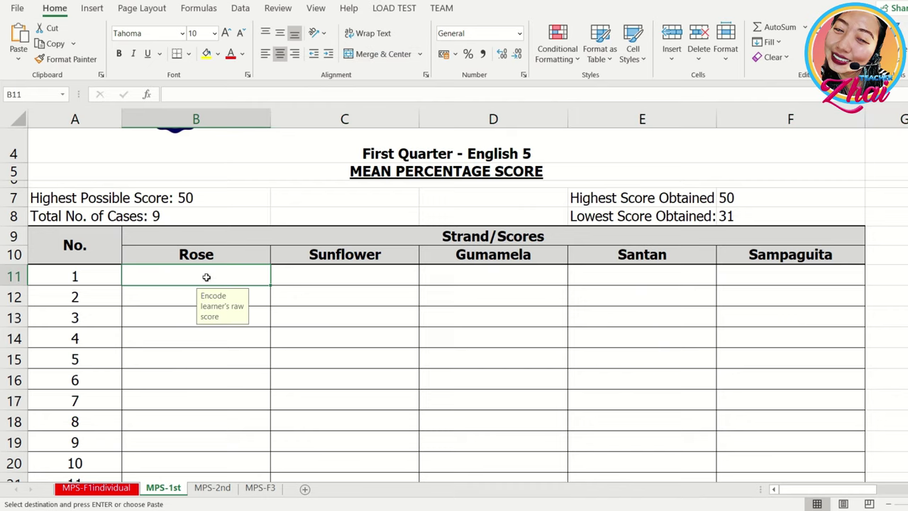
left_click(19, 59)
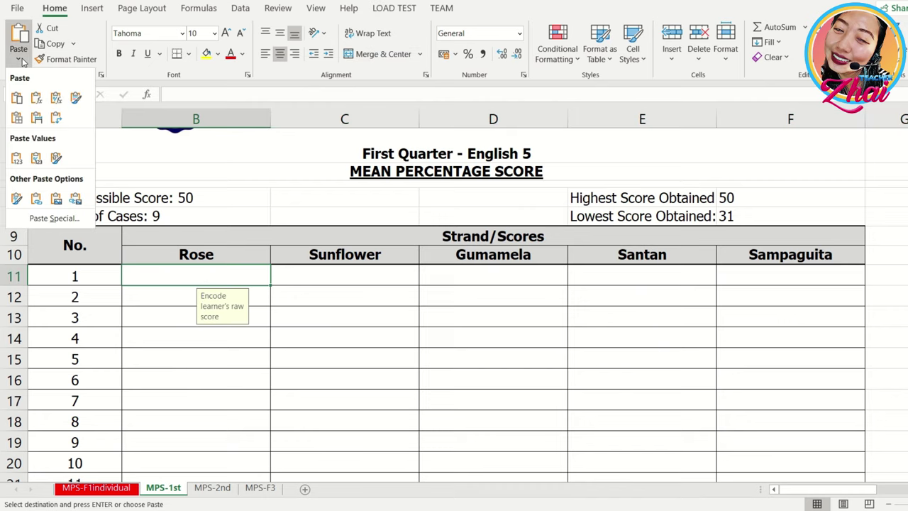
left_click(18, 162)
scroll(363, 334, "down", 4)
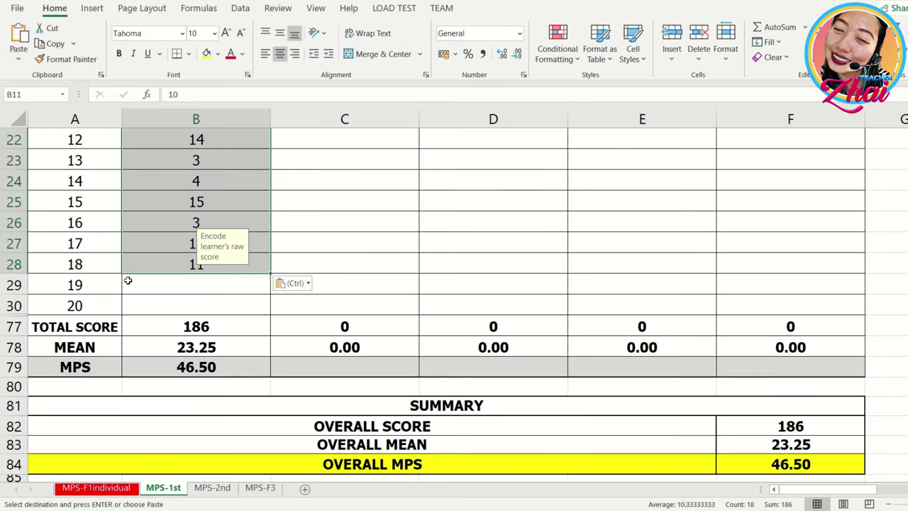
Return to the class record and copy the male learners' raw scores in G12:I29 of the 1st Quarter sheet
key("alt+Tab")
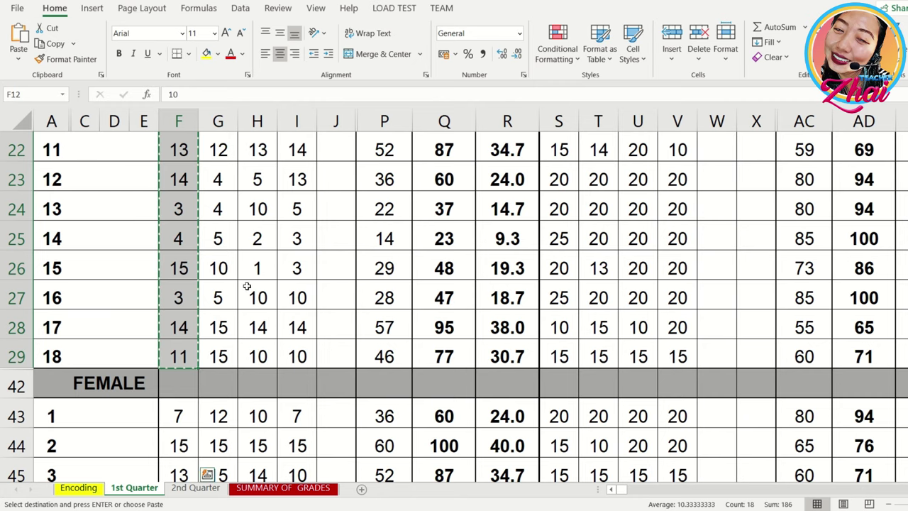
left_click(419, 274)
left_click_drag(222, 208, 287, 415)
scroll(312, 425, "down", 2)
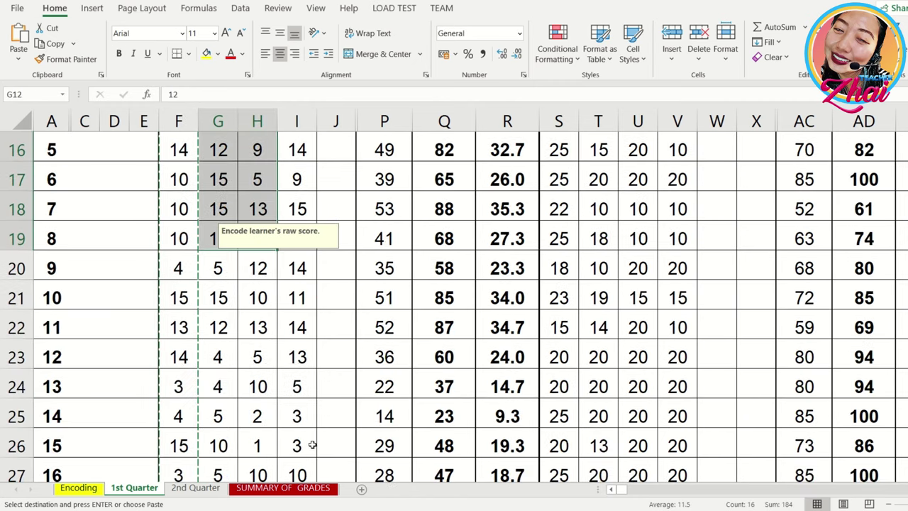
scroll(312, 443, "down", 2)
left_click(300, 357, "shift")
key("ctrl+c")
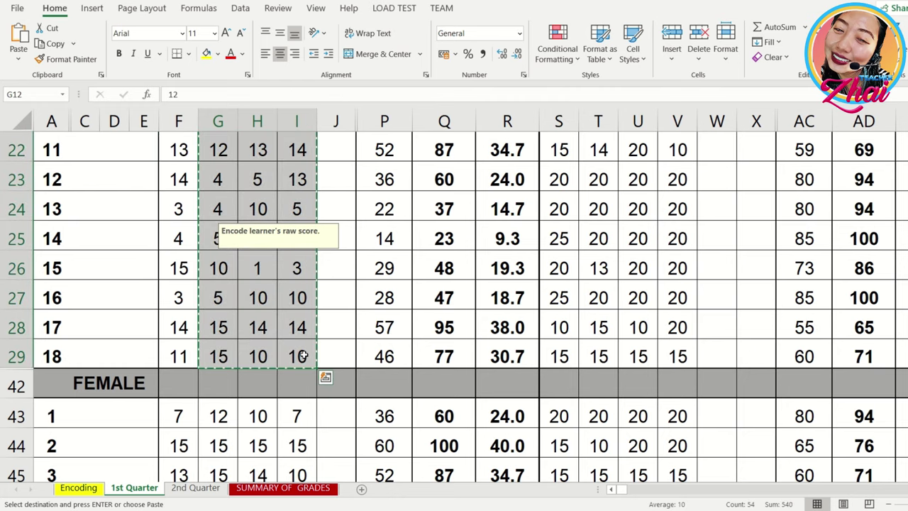
Paste the copied scores as values into the Sunflower, Gumamela and Santan columns of the MPS-1st sheet, starting at C11
key("alt+Tab")
scroll(345, 294, "up", 6)
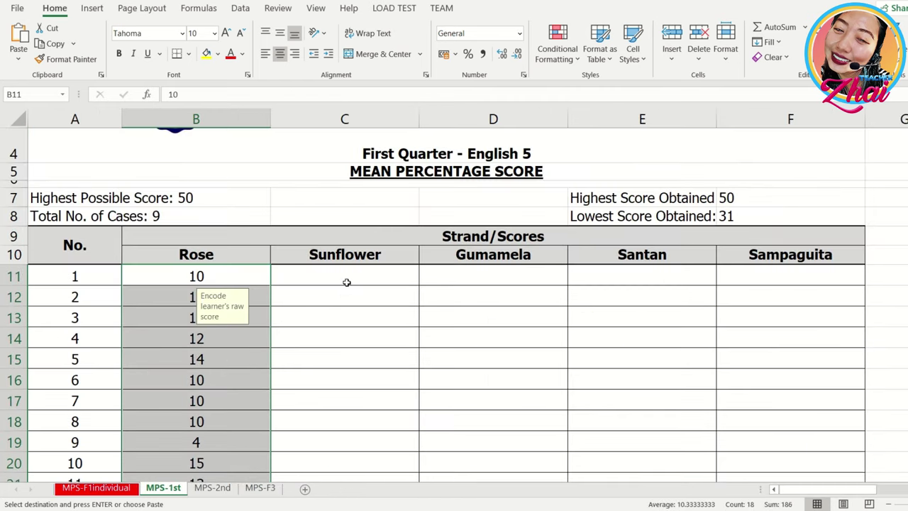
left_click(346, 282)
left_click(19, 58)
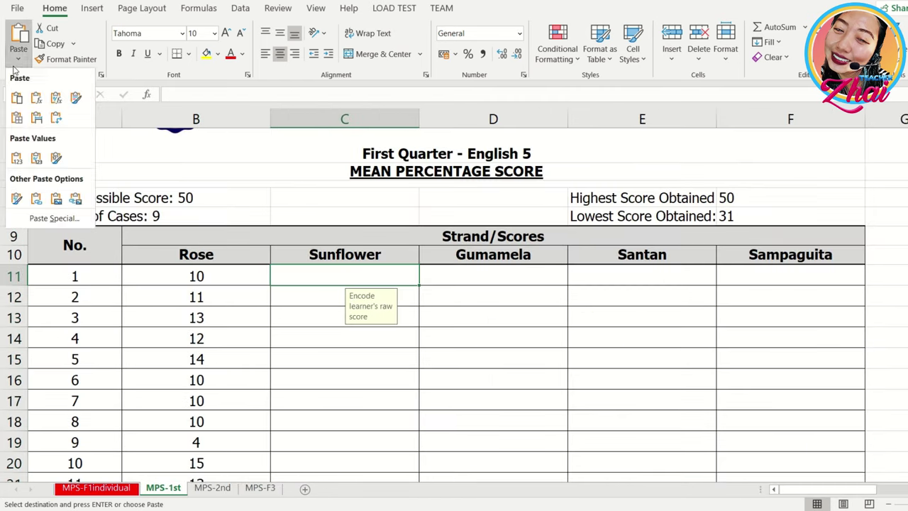
left_click(18, 158)
scroll(873, 378, "down", 2)
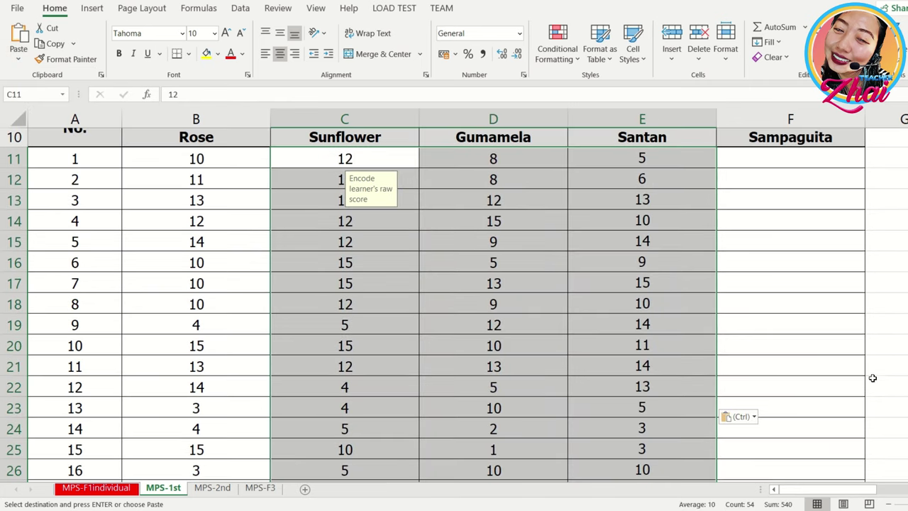
Go back to the class record and copy the male learners' first-column raw scores, F12:F29, again
key("alt+Tab")
scroll(429, 347, "up", 4)
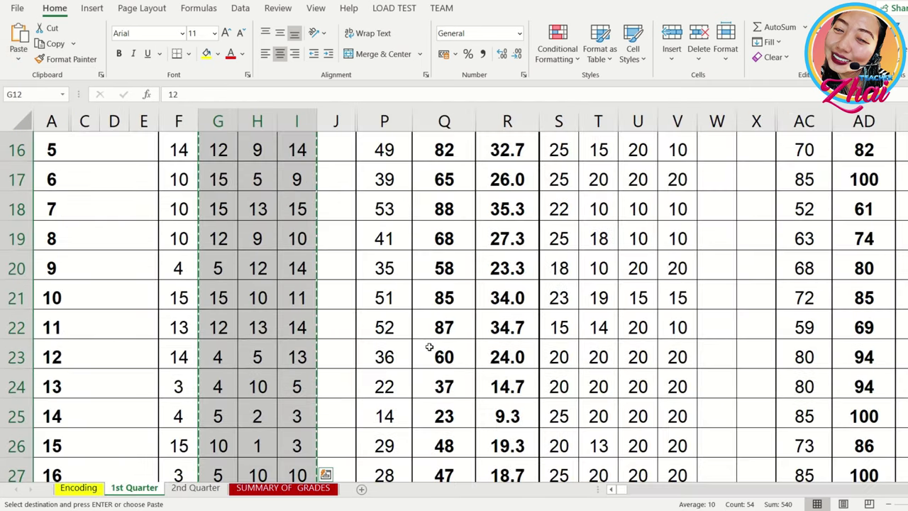
left_click(222, 346)
left_click_drag(166, 206, 178, 471)
key("ctrl+c")
Paste the copied scores as values into the Sampaguita column of the MPS-1st sheet, starting at F11
key("alt+Tab")
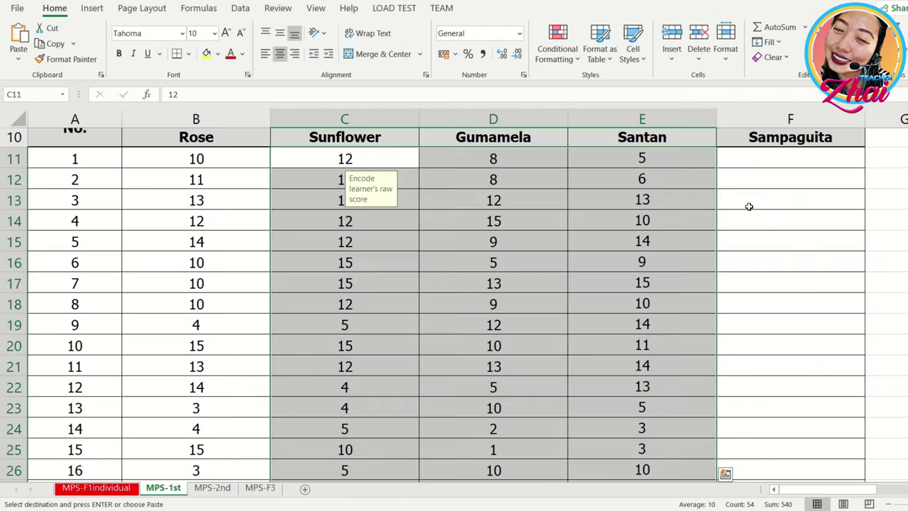
left_click(804, 159)
left_click(19, 51)
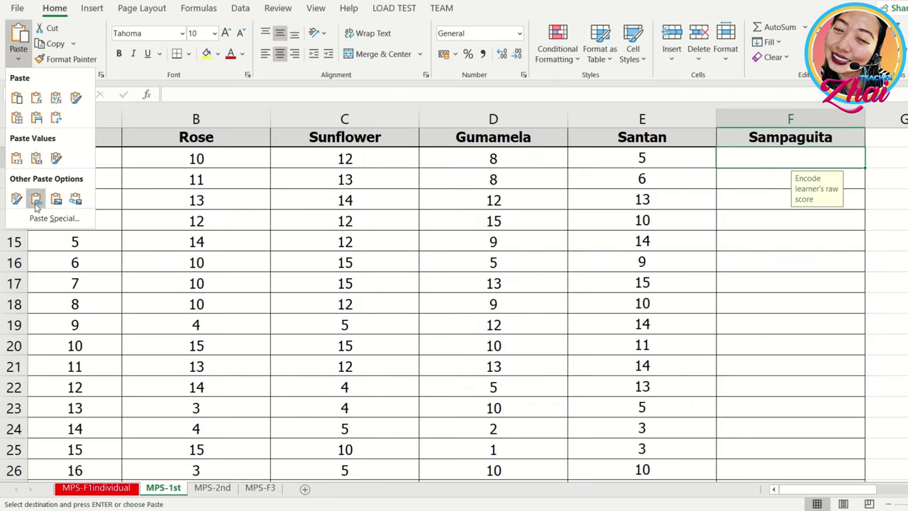
left_click(16, 159)
scroll(425, 305, "down", 5)
Enter the Rose scores 12 for learner 19 in B29 and 13 for learner 20 in B30
left_click(196, 222)
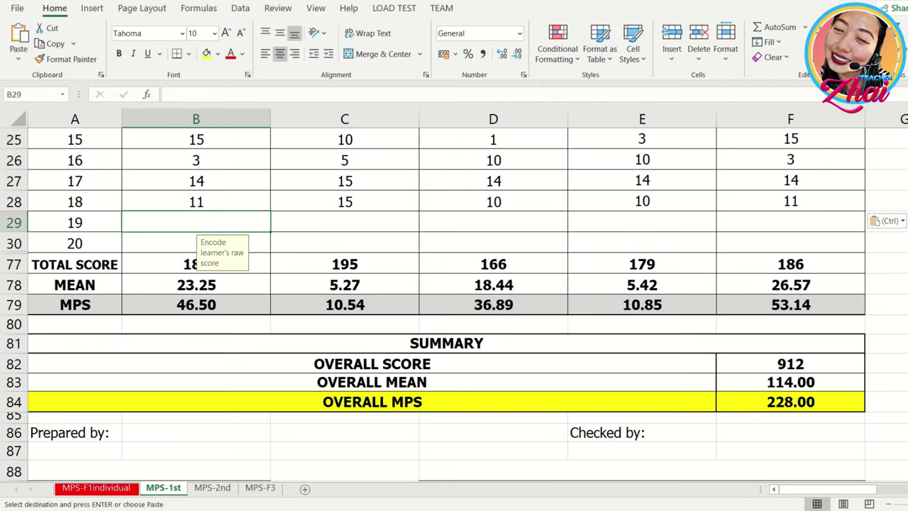
type("12")
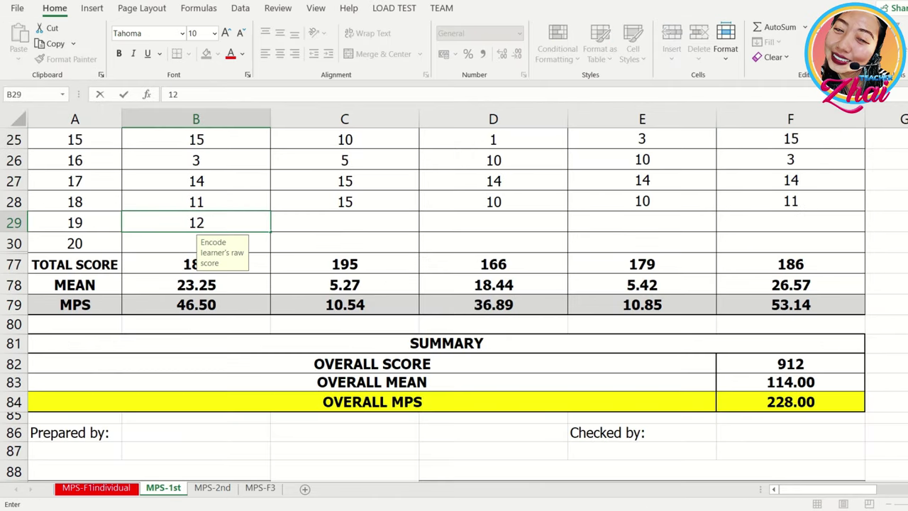
key("Return")
type("13")
key("Tab")
Enter learner 19's scores as 11 in Gumamela, 0 in Santan and 0 in Sampaguita, and learner 20's Santan score as 0
scroll(454, 298, "up", 8)
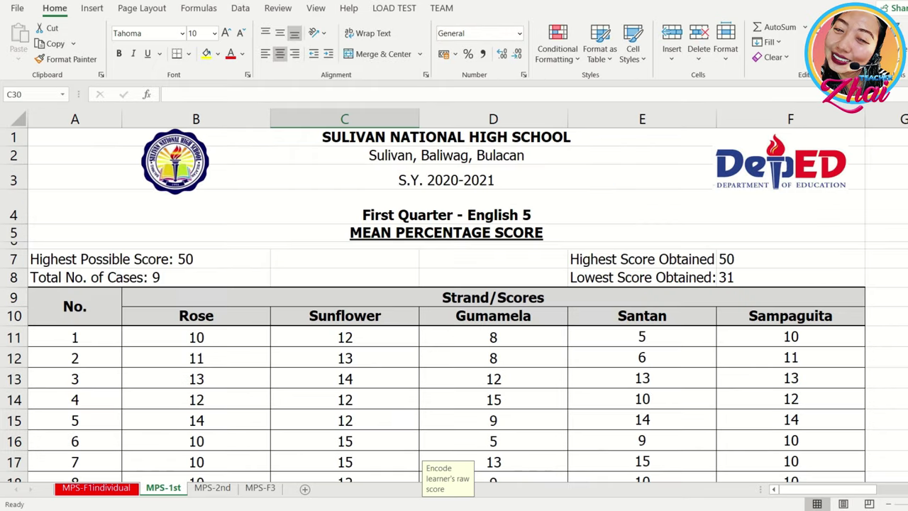
scroll(446, 358, "down", 8)
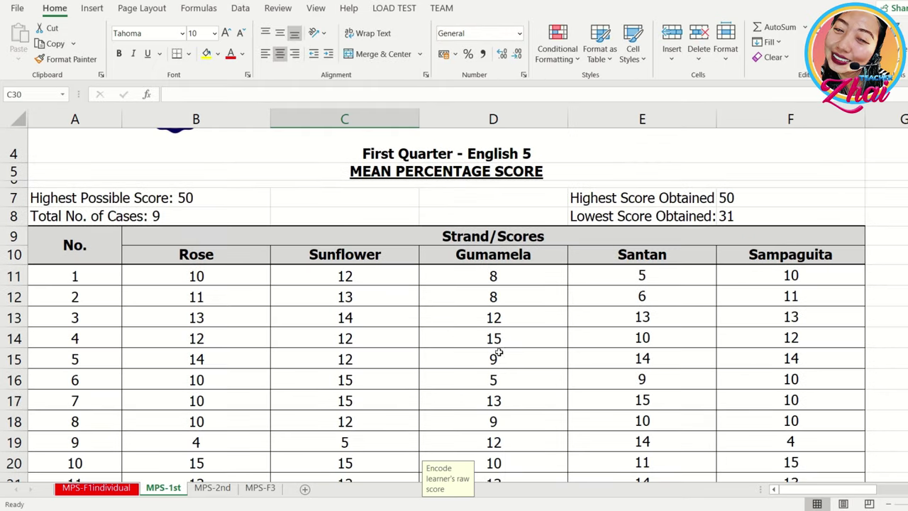
left_click(541, 286)
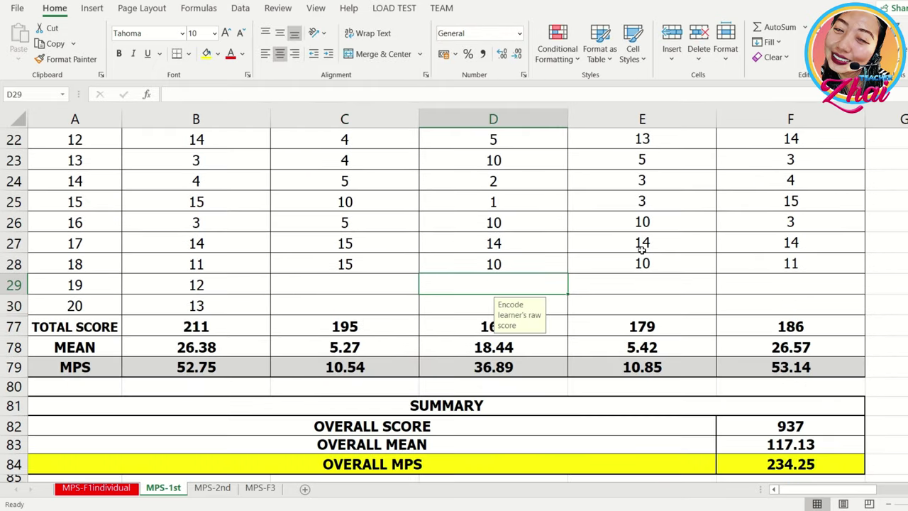
type("11")
key("Tab")
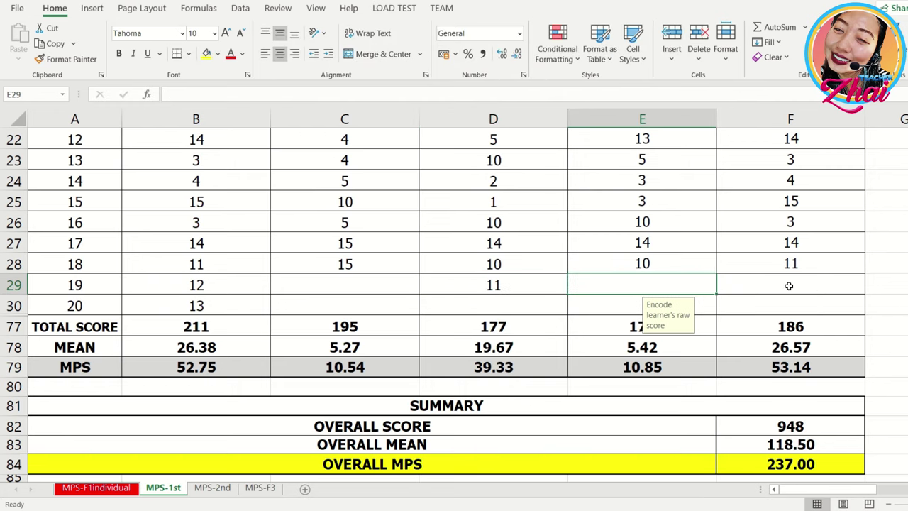
type("0")
key("Tab")
type("0")
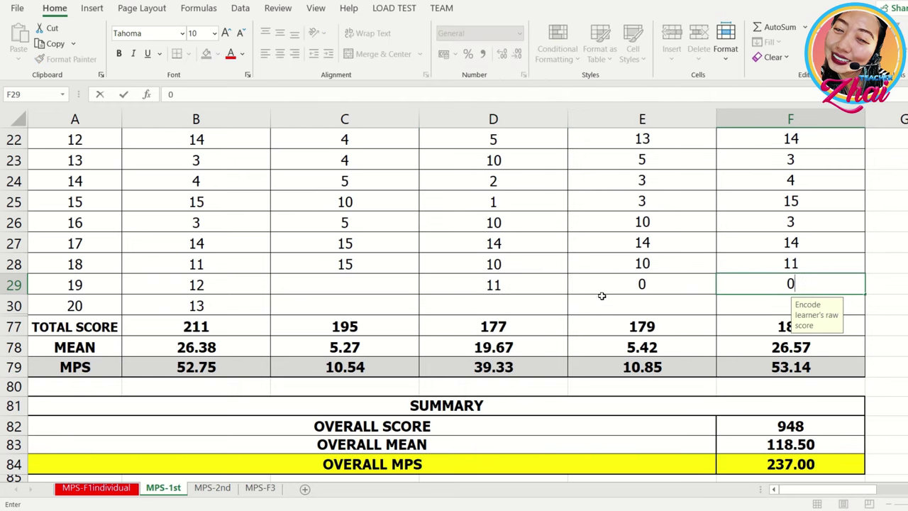
key("Return")
type("0")
key("Return")
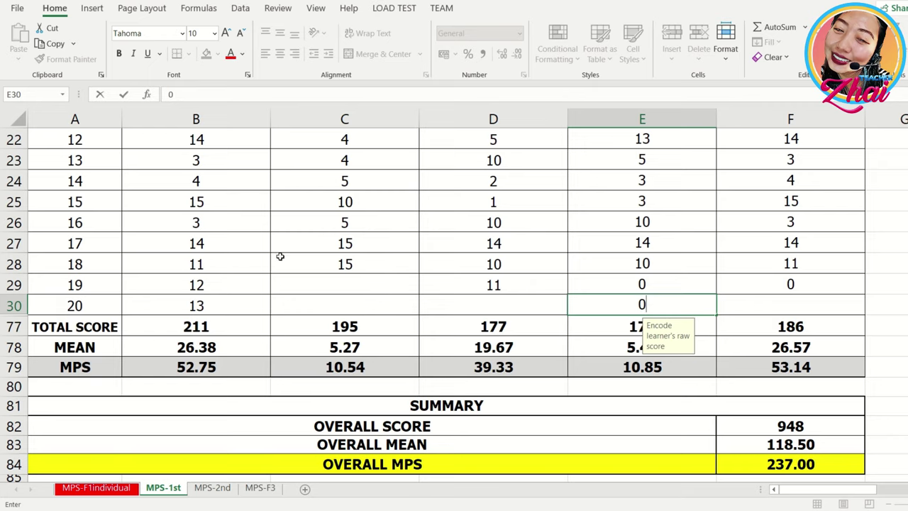
left_click(305, 264)
Change the Highest Possible Score in A7 to 15
scroll(467, 344, "up", 1)
scroll(467, 344, "up", 6)
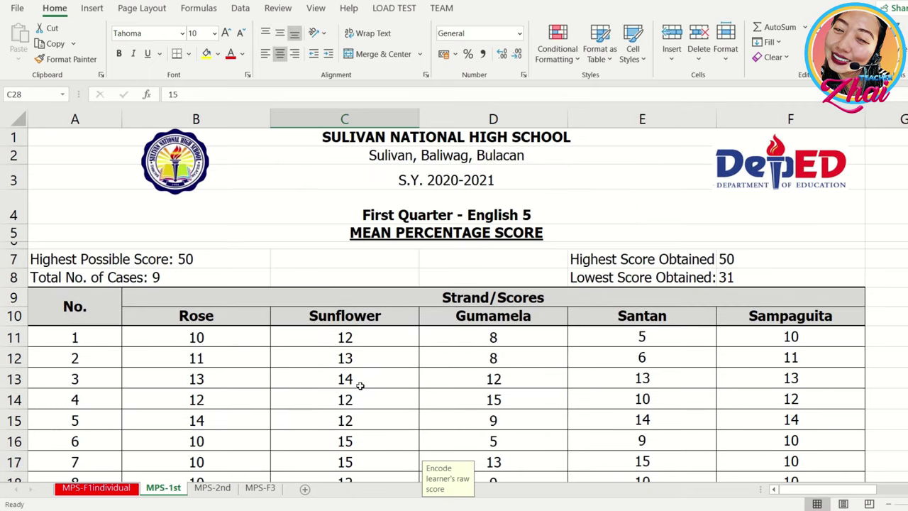
left_click(192, 266)
left_click_drag(256, 95, 435, 91)
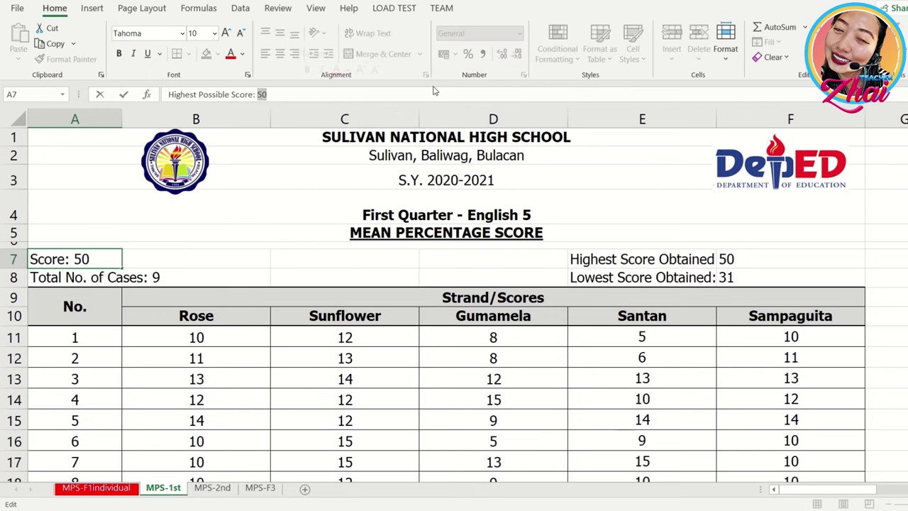
type("15")
key("Return")
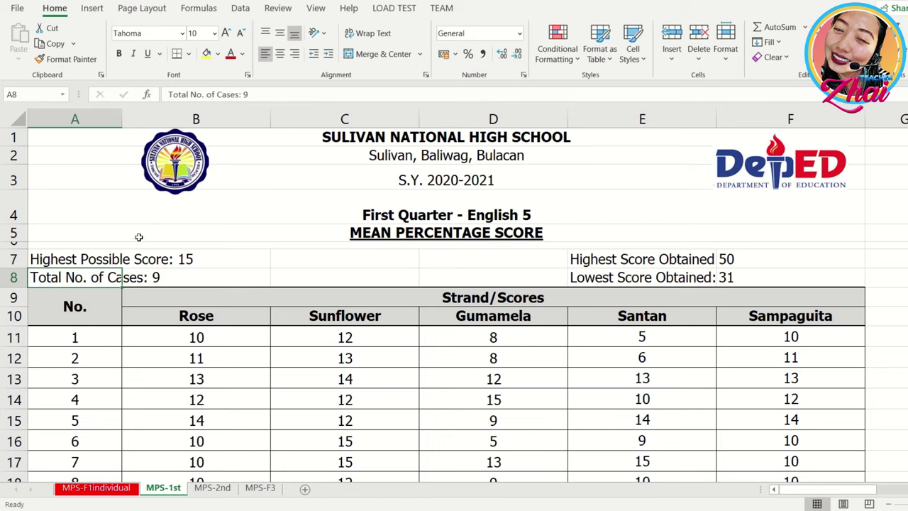
Change the Highest Score Obtained in row 7 to 15
left_click(630, 261)
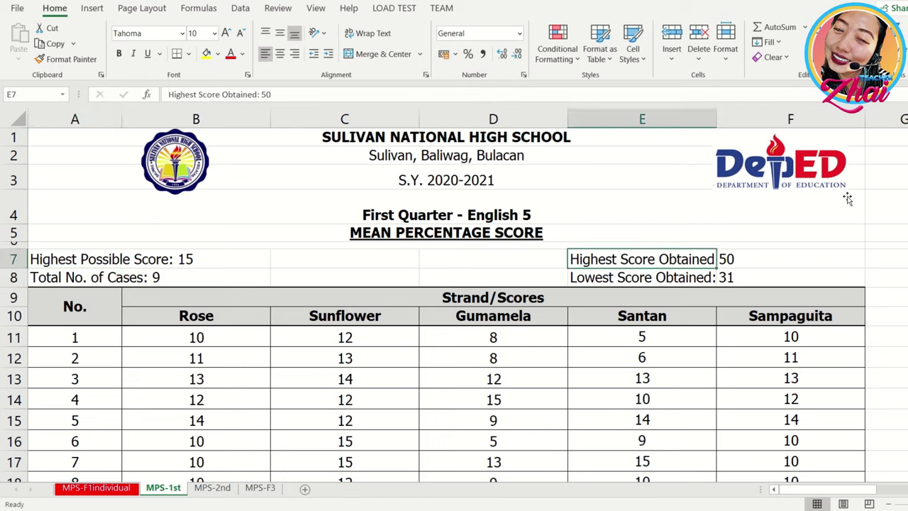
key("super+plus")
key("super+plus")
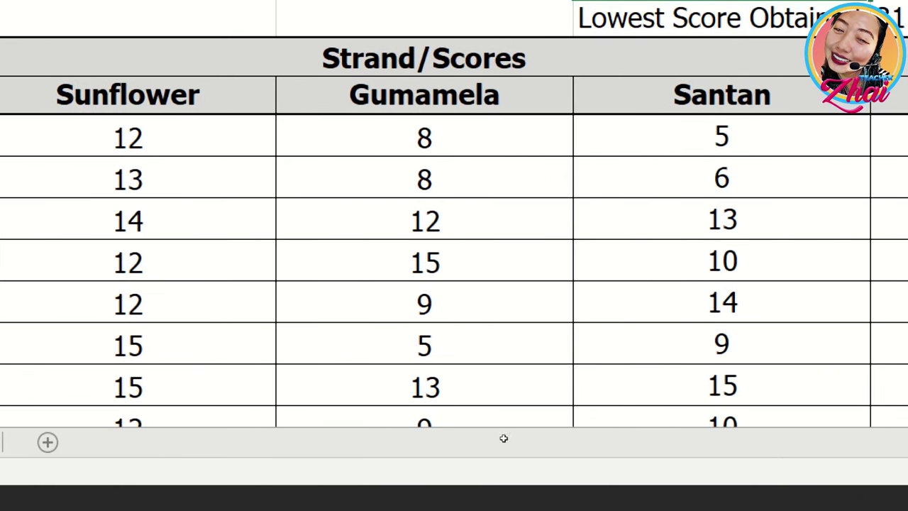
key("Left")
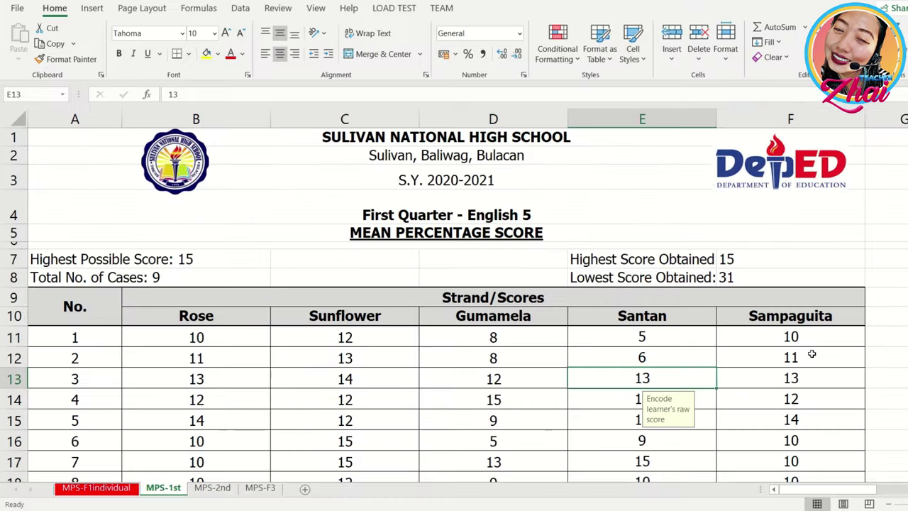
Check the score columns for the lowest score and set the Lowest Score Obtained in F8 to 0
scroll(810, 351, "down", 3)
scroll(780, 326, "up", 1)
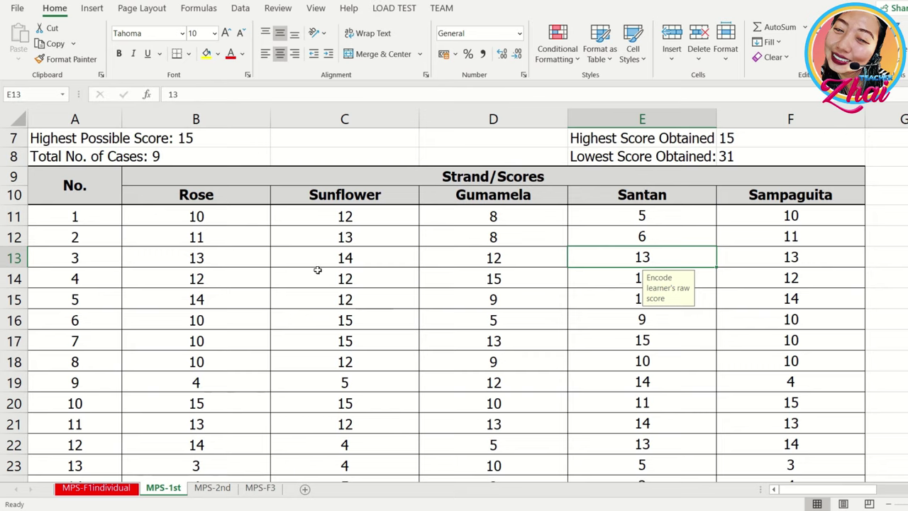
scroll(627, 362, "down", 1)
scroll(627, 361, "down", 2)
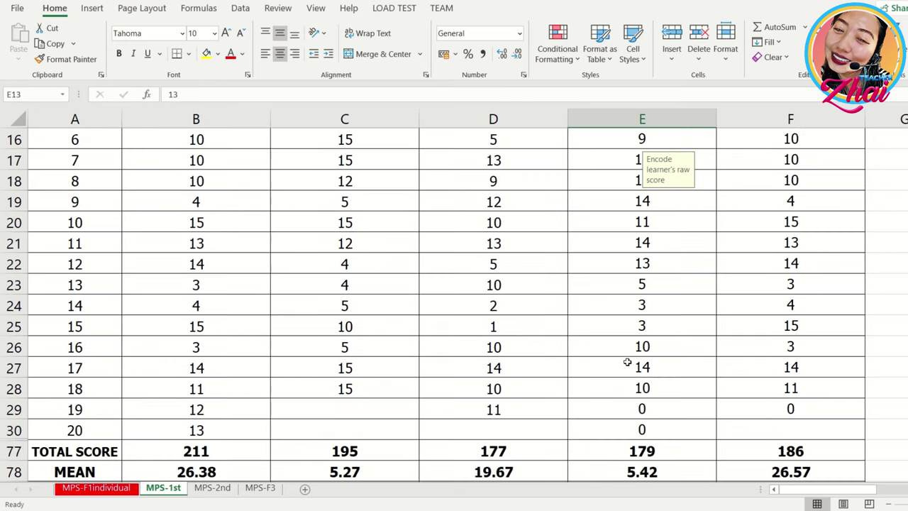
left_click(639, 410)
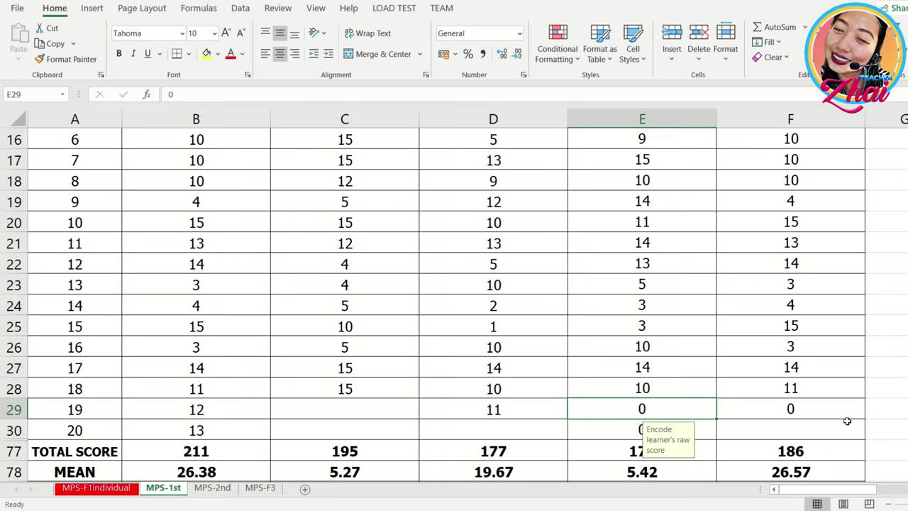
scroll(848, 421, "up", 4)
left_click(711, 218)
left_click(725, 216)
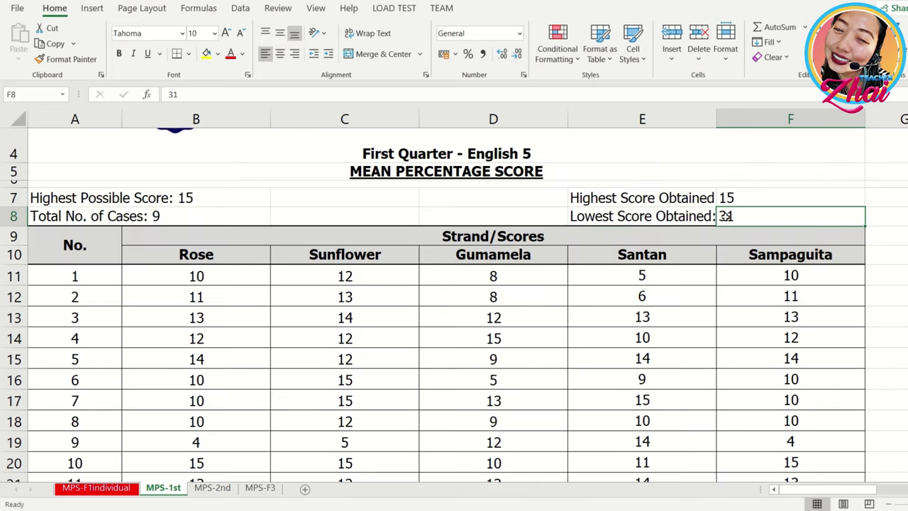
type("0")
key("Return")
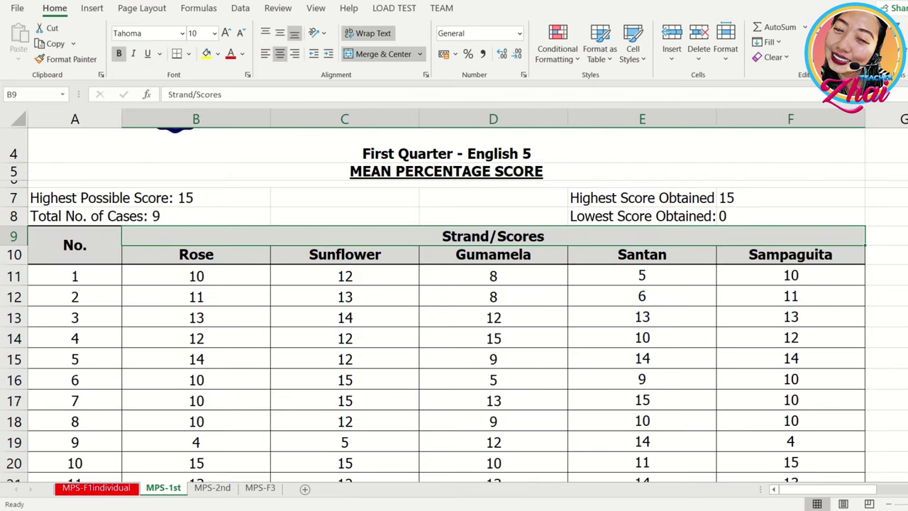
Review the total score, mean and MPS rows and the overall summary beneath the score table
scroll(678, 162, "down", 6)
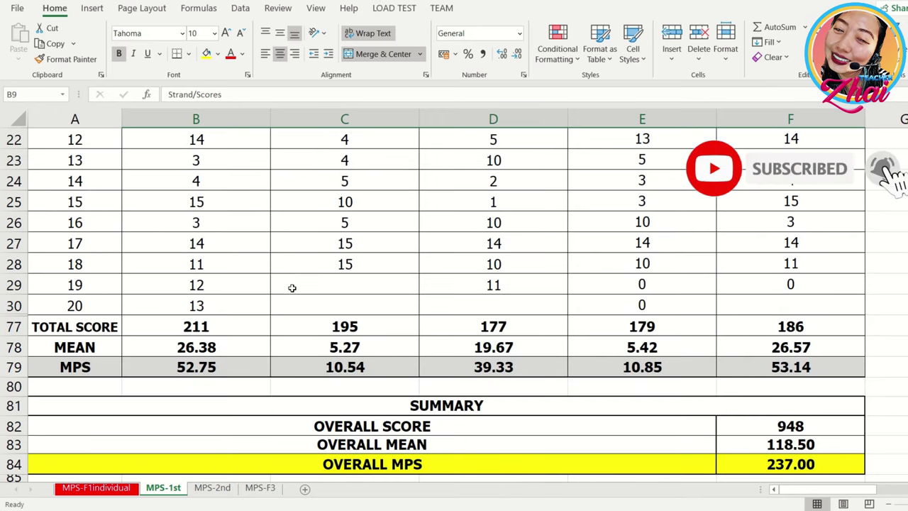
scroll(79, 354, "down", 1)
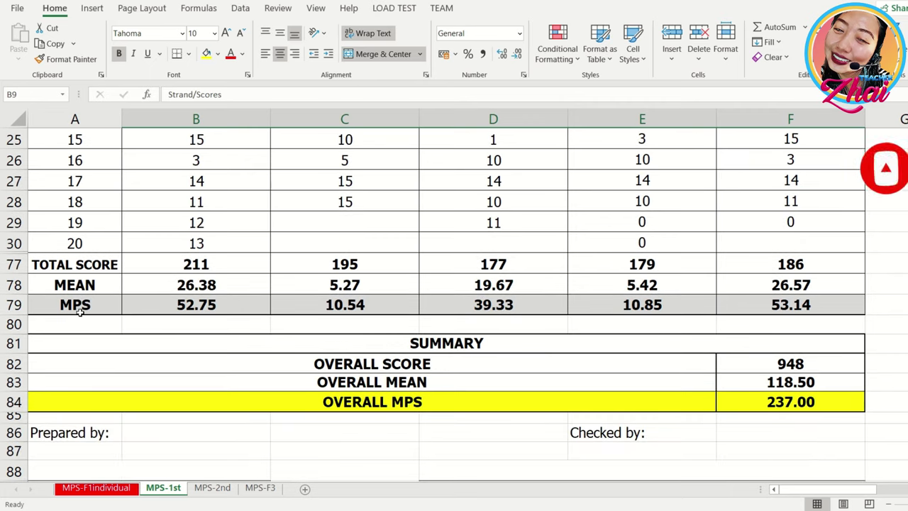
scroll(77, 305, "down", 2)
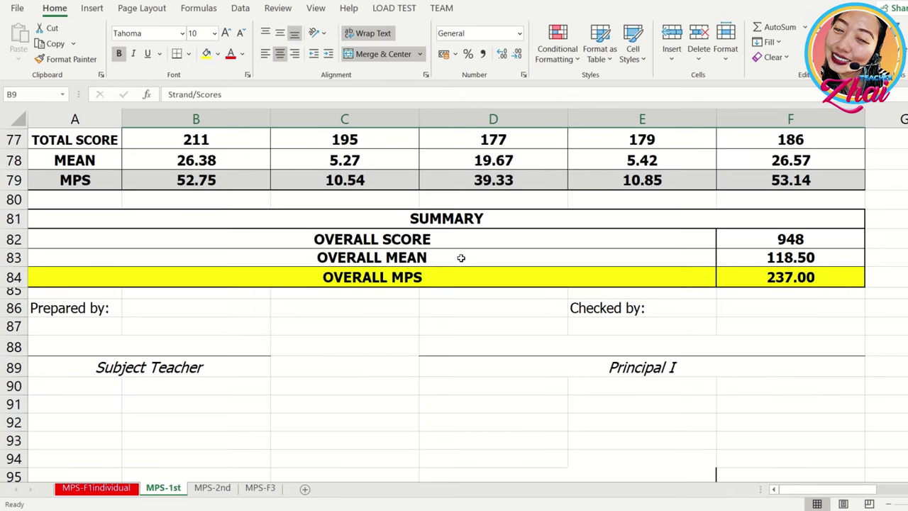
Read the definitions beneath the signature block, including how the total score of each section is computed in row 104
scroll(425, 242, "down", 2)
scroll(424, 242, "down", 3)
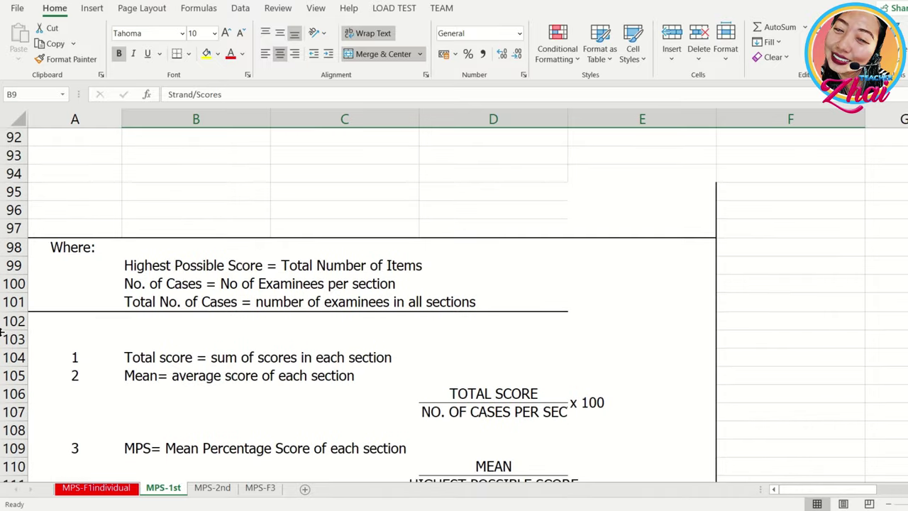
scroll(120, 366, "down", 2)
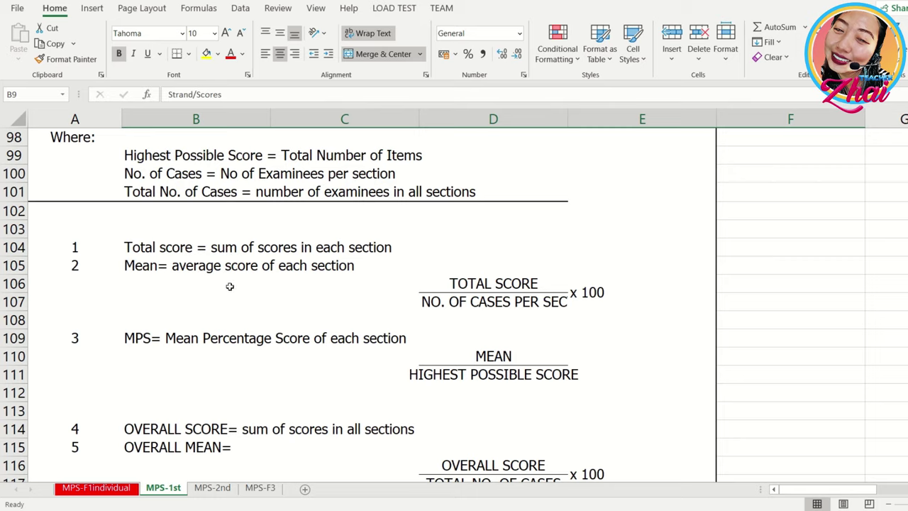
left_click_drag(135, 252, 345, 249)
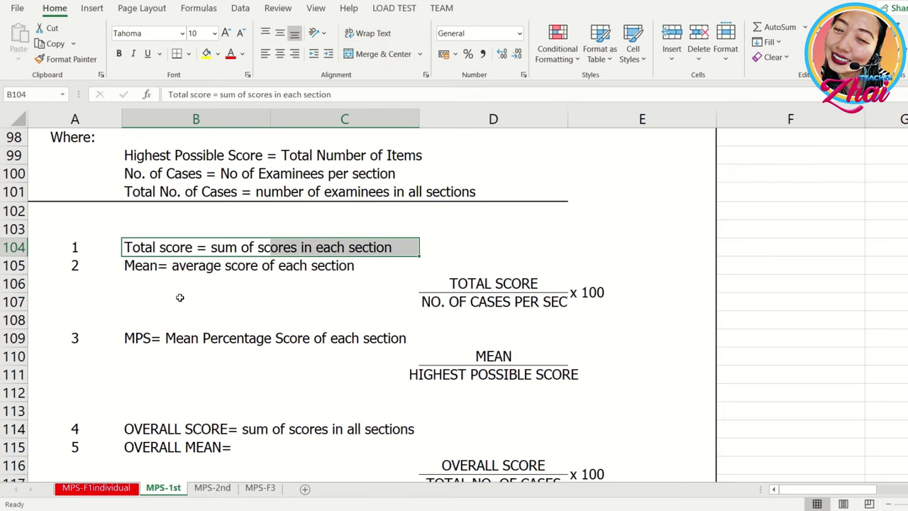
Compare the Rose section's scores from B11 down to row 30 with the total score formula in B77
scroll(163, 341, "up", 10)
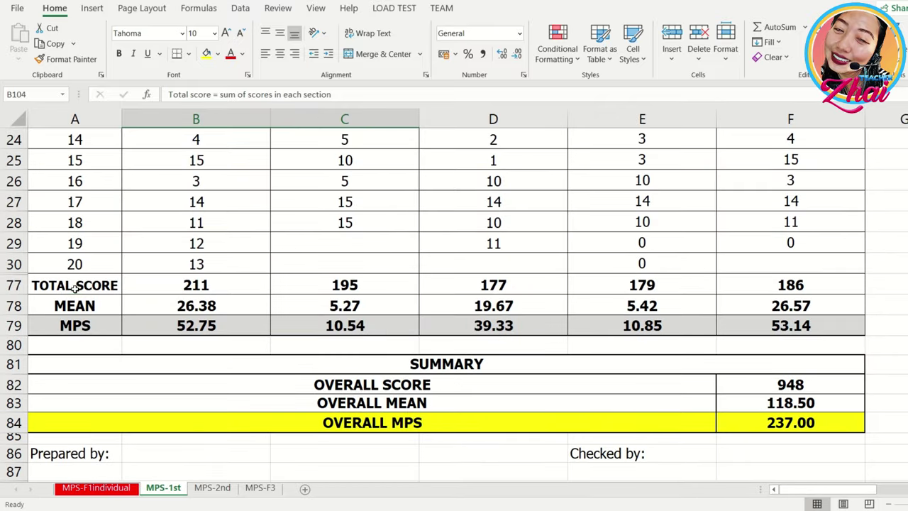
left_click(74, 287)
scroll(117, 319, "up", 4)
scroll(217, 241, "up", 2)
left_click_drag(199, 225, 214, 386)
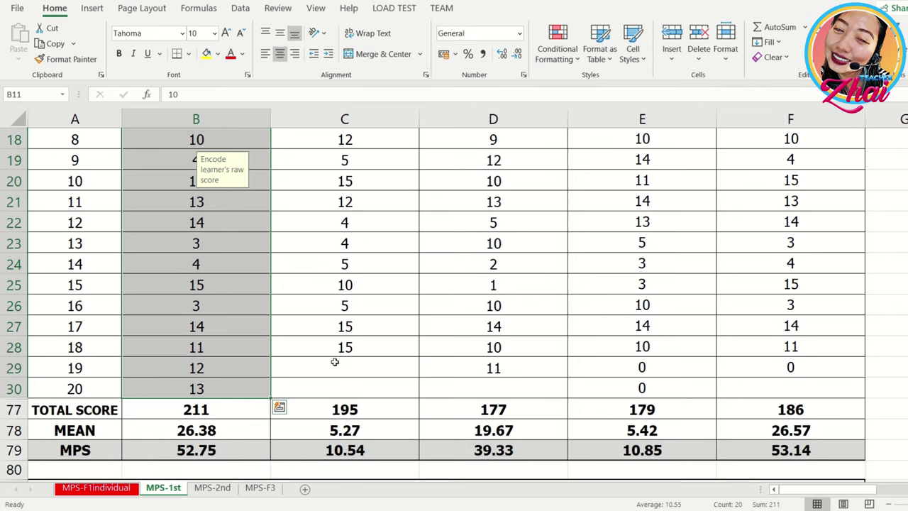
left_click(198, 410)
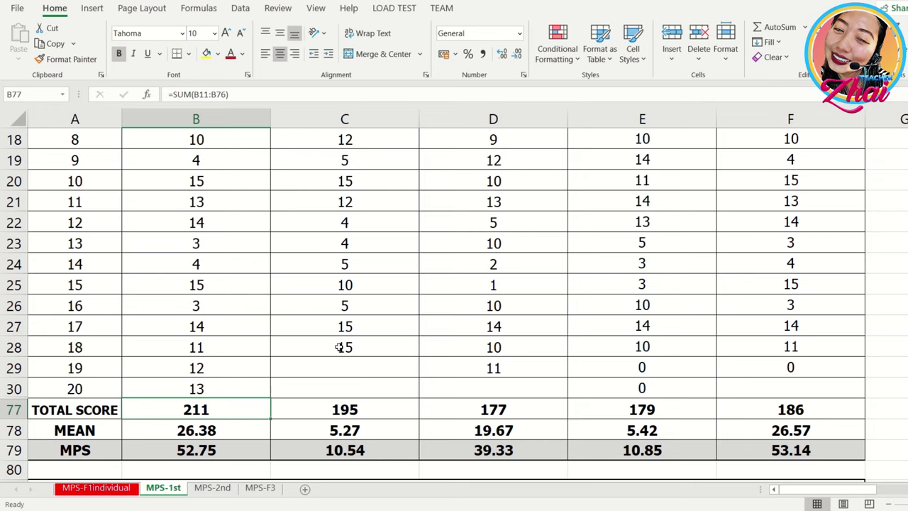
Inspect the Sunflower section's total score formula in C77 against the scores above it
scroll(342, 346, "down", 2)
key("super")
key("super")
scroll(426, 232, "up", 2)
scroll(428, 240, "up", 2)
scroll(322, 239, "down", 1, "ctrl")
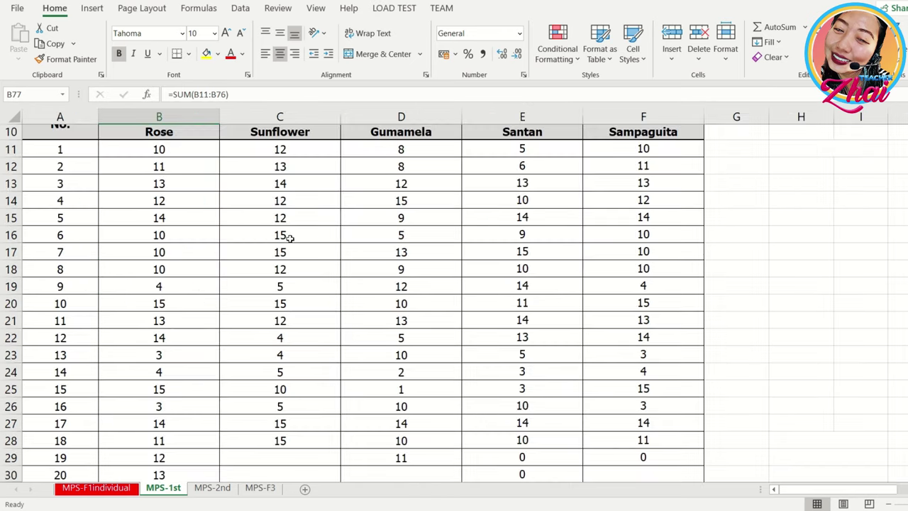
scroll(296, 305, "down", 1)
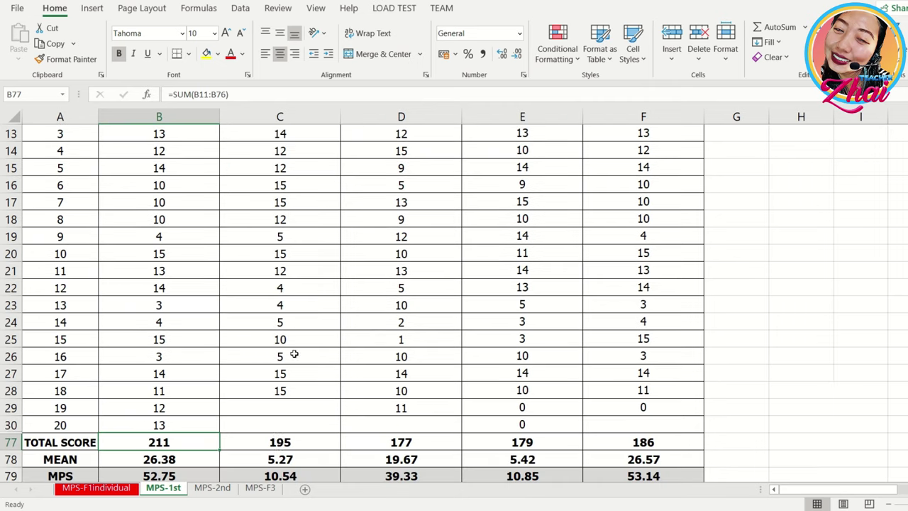
left_click(296, 443)
scroll(368, 456, "up", 2)
scroll(369, 456, "down", 2)
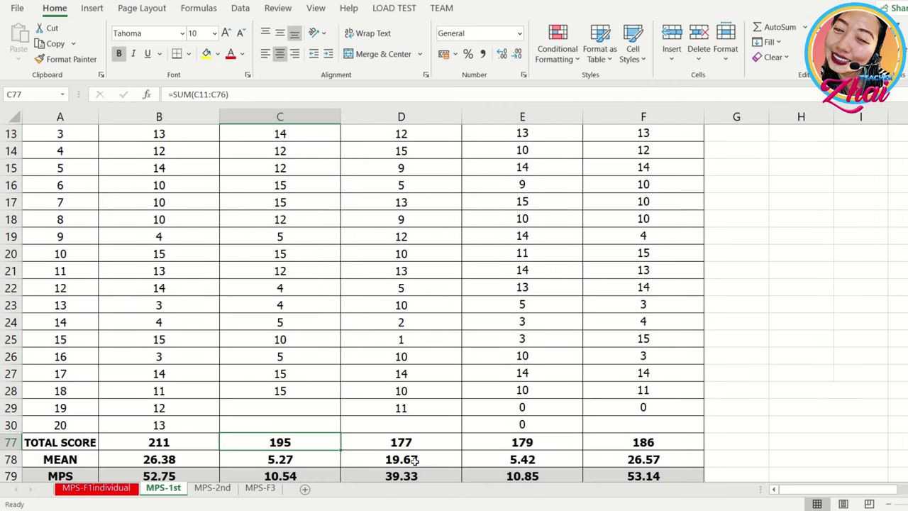
Inspect the total score formulas of the Gumamela and Santan sections in D77 and E77
left_click(418, 445)
scroll(522, 447, "up", 2)
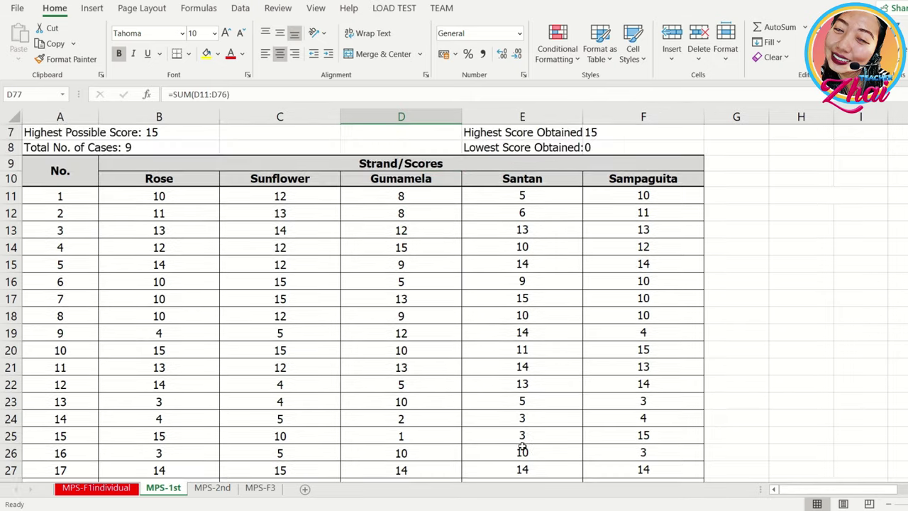
scroll(522, 446, "down", 3)
left_click(536, 392)
scroll(750, 446, "up", 4)
scroll(751, 447, "down", 1)
scroll(750, 447, "down", 2)
scroll(750, 443, "down", 9)
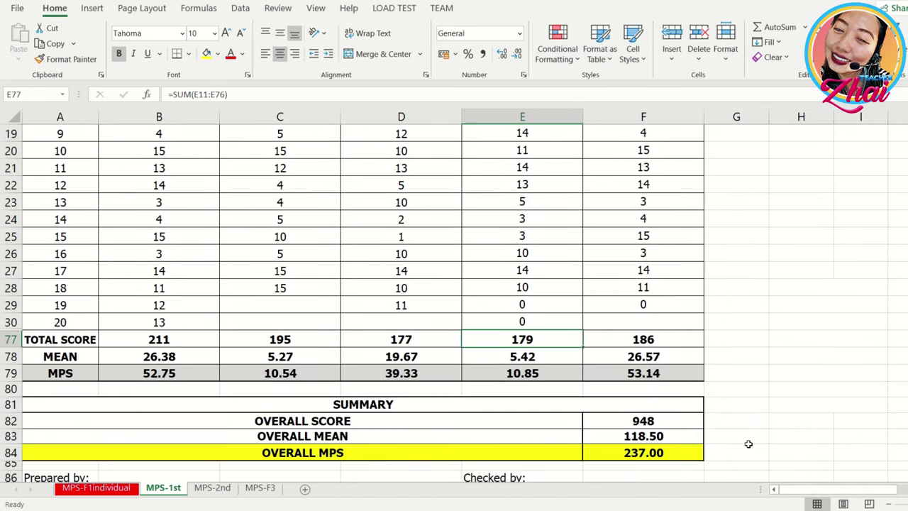
Consult the mean definition in row 105 and change the Rose section's mean formula in B78 to =(B77/20)*100%
scroll(422, 372, "down", 2)
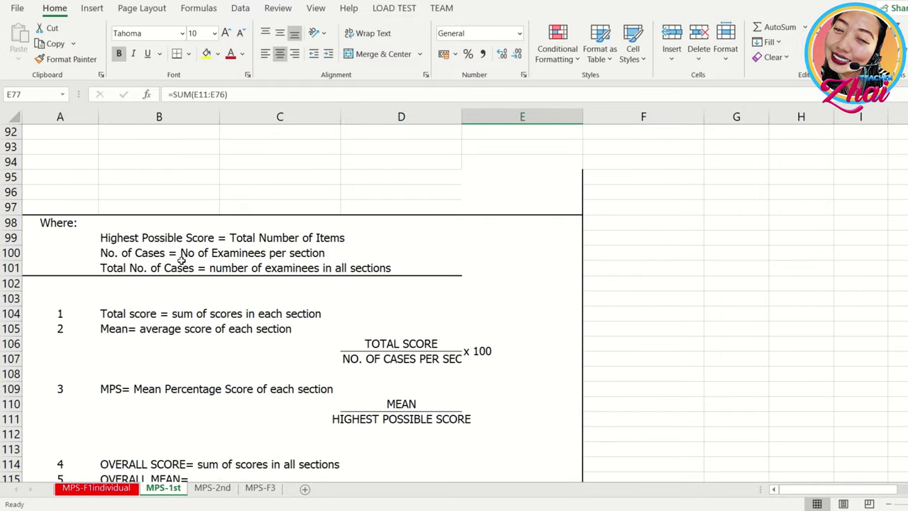
left_click(102, 331)
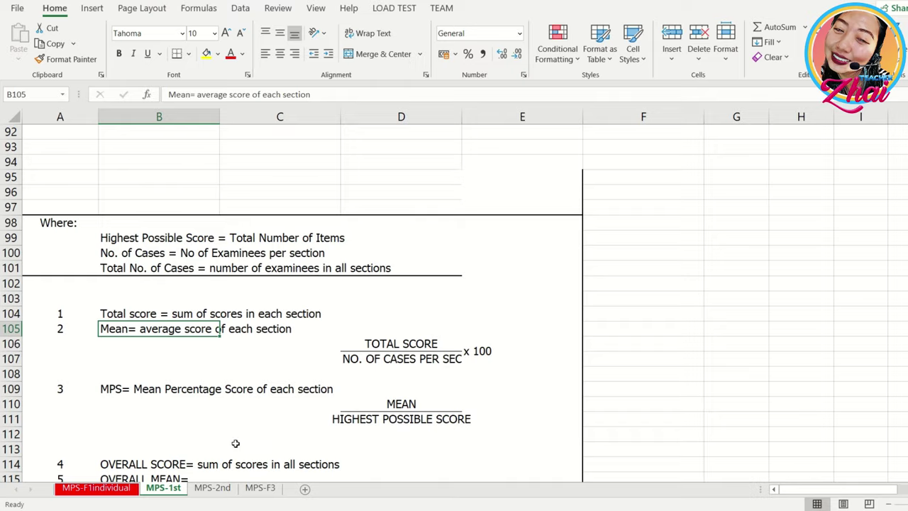
scroll(193, 359, "up", 7)
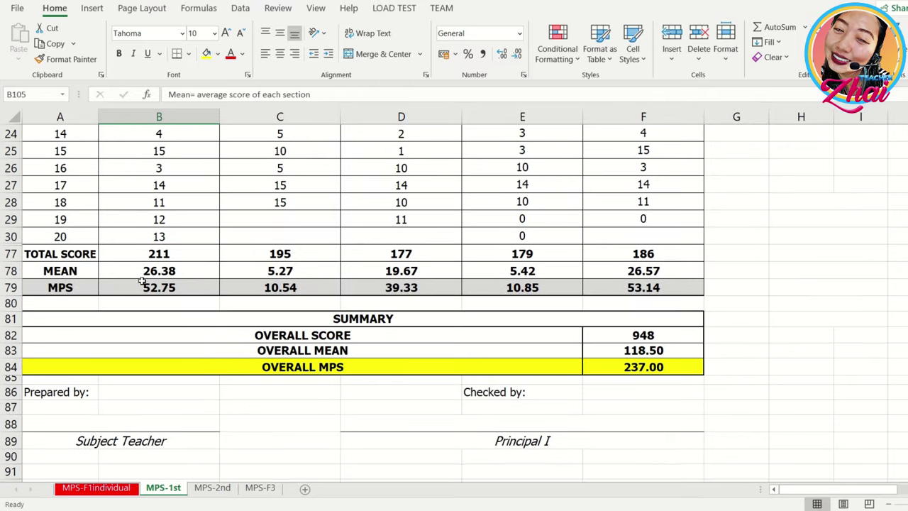
left_click(144, 273)
scroll(144, 273, "down", 1)
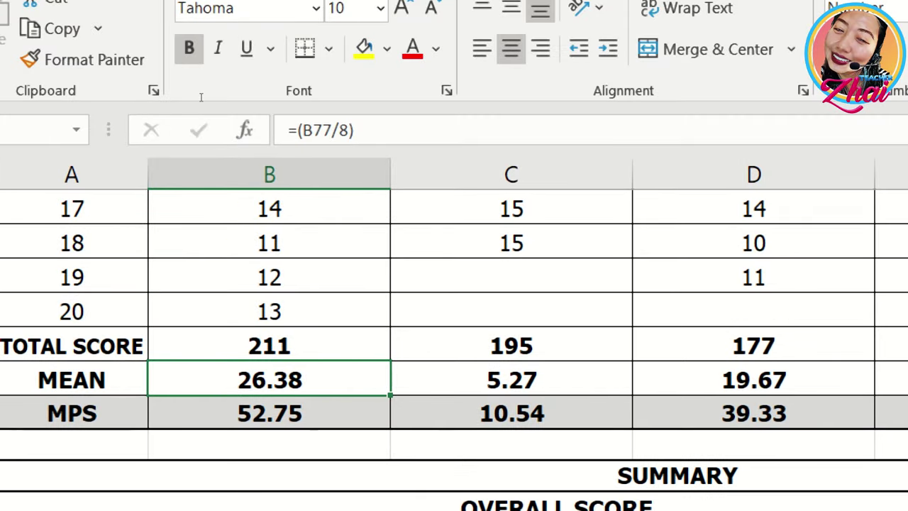
double_click(344, 130)
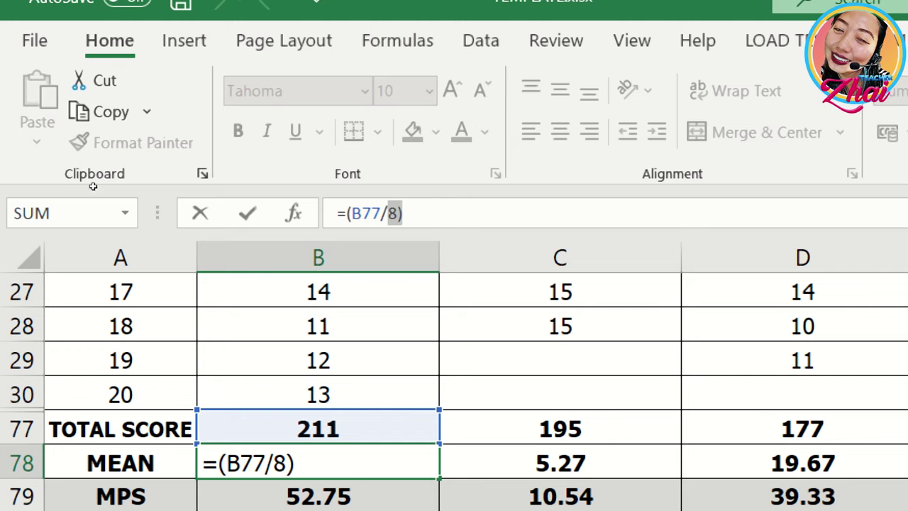
type("20")
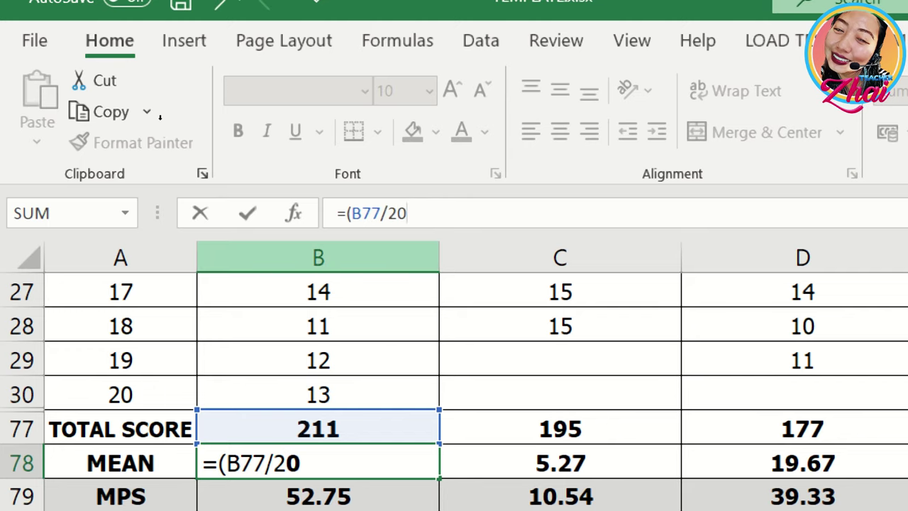
type(")*")
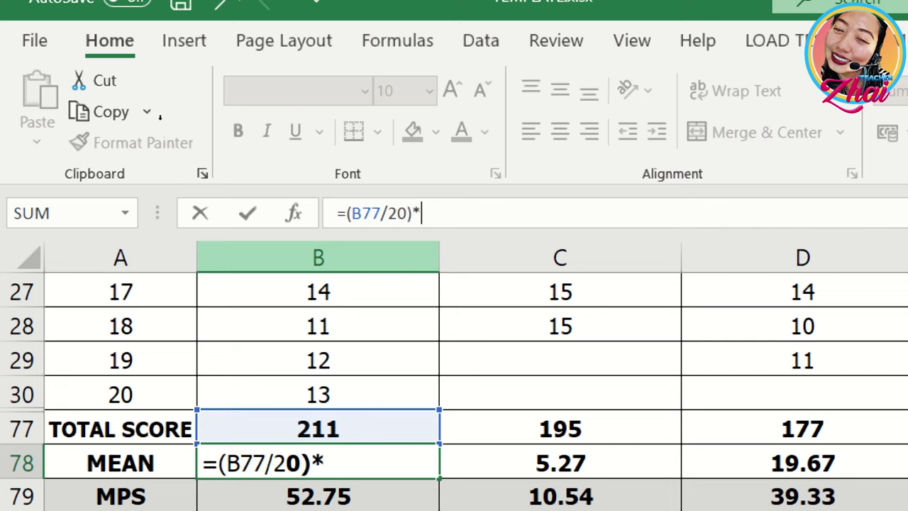
type("100")
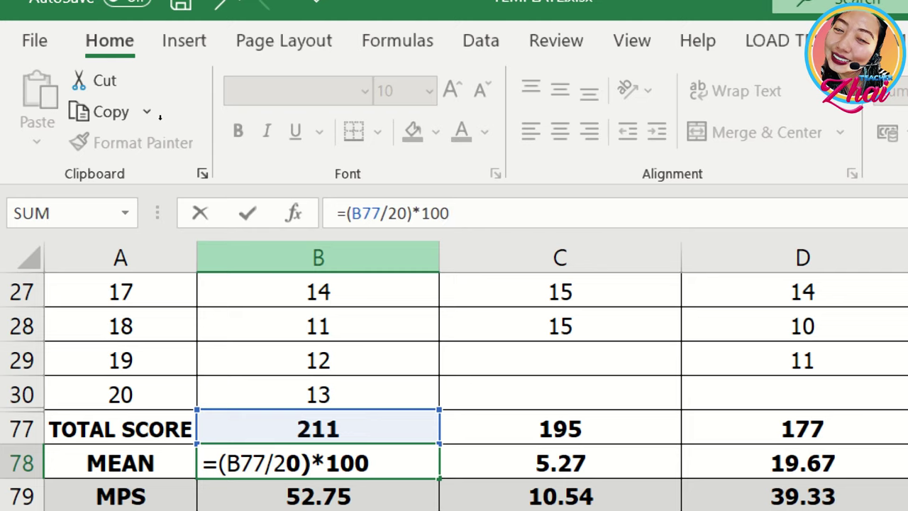
type("%")
key("Return")
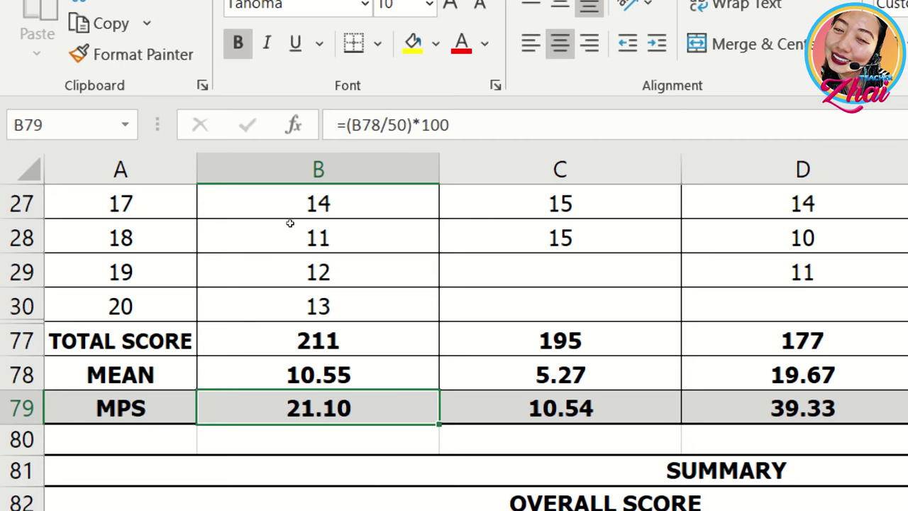
Change the Sunflower section's mean formula in C78 to =(C77/18)*100%
key("Up")
key("Right")
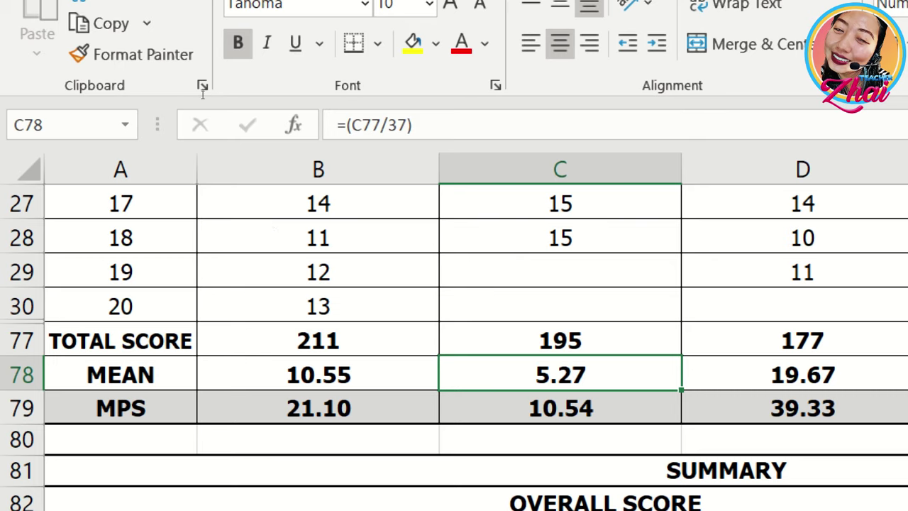
double_click(397, 125)
type("18")
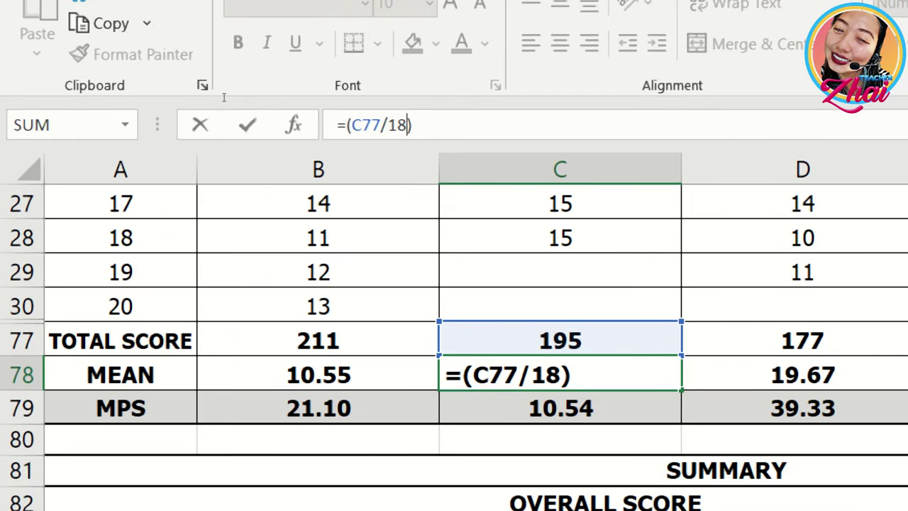
type("*100%")
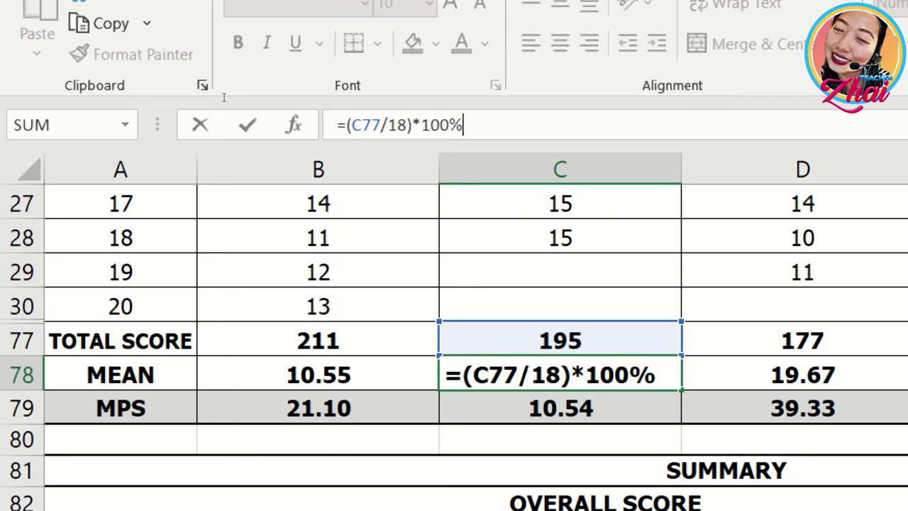
key("Return")
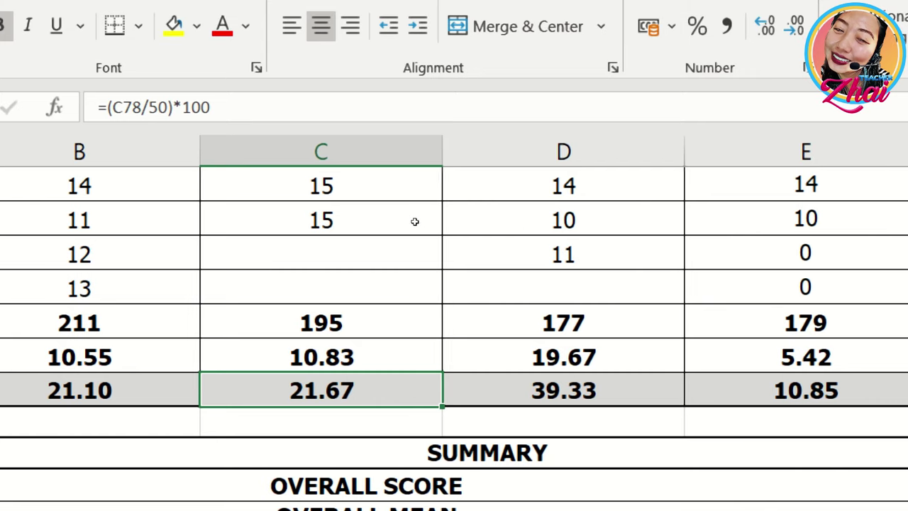
Change the Gumamela section's mean formula in D78 to =(D77/19)*100%
key("Up")
key("Right")
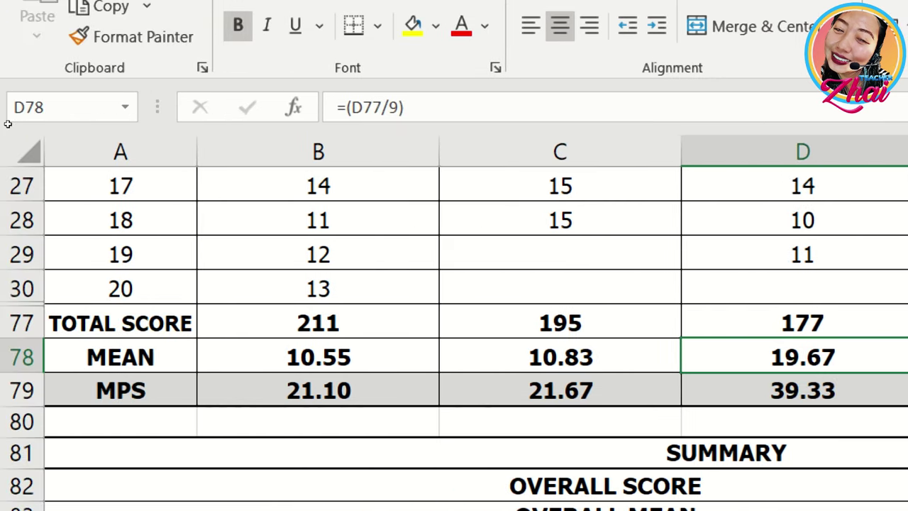
key("Left")
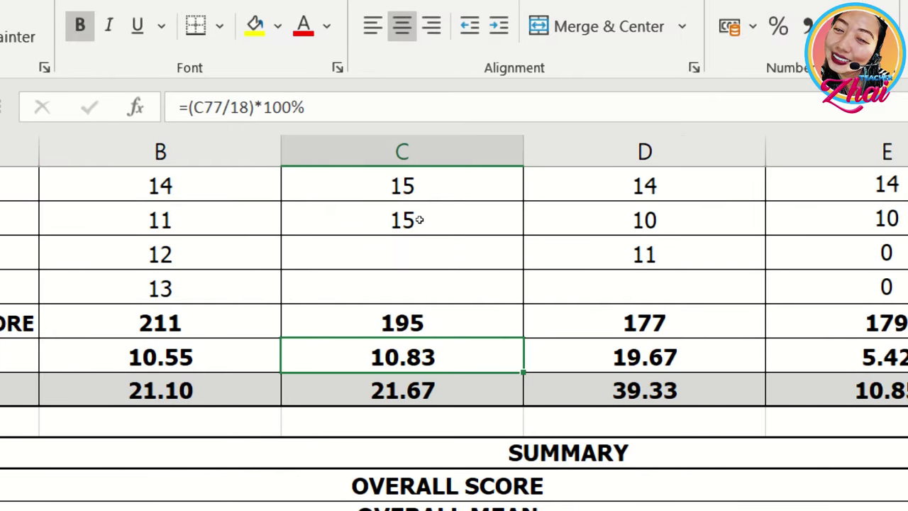
key("Right")
left_click(231, 106)
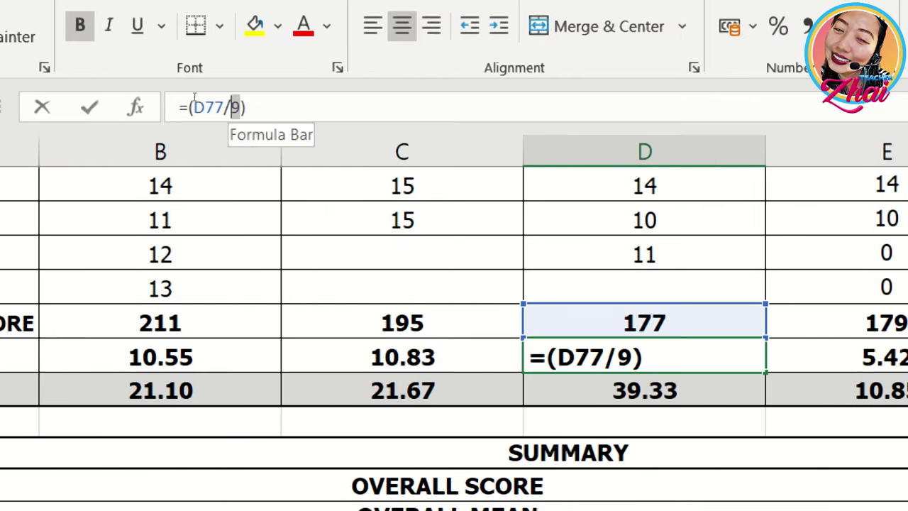
type("19)")
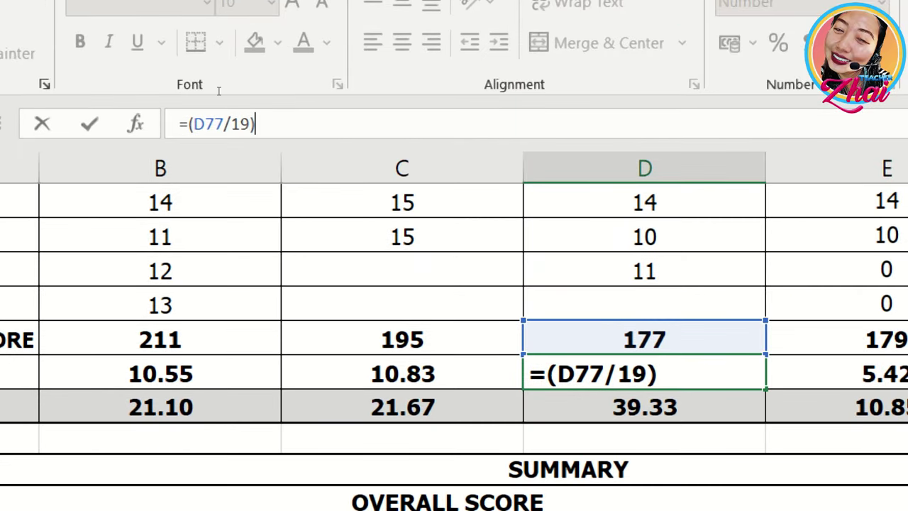
type("*100")
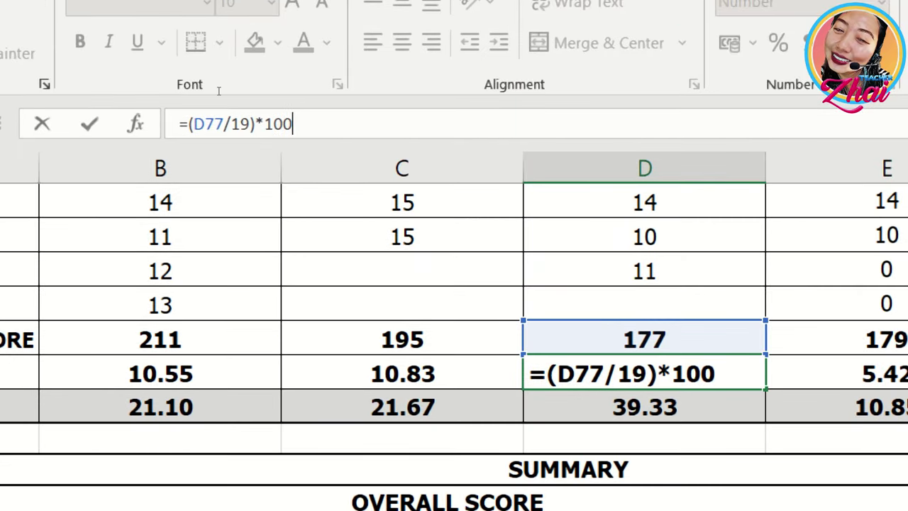
type("%")
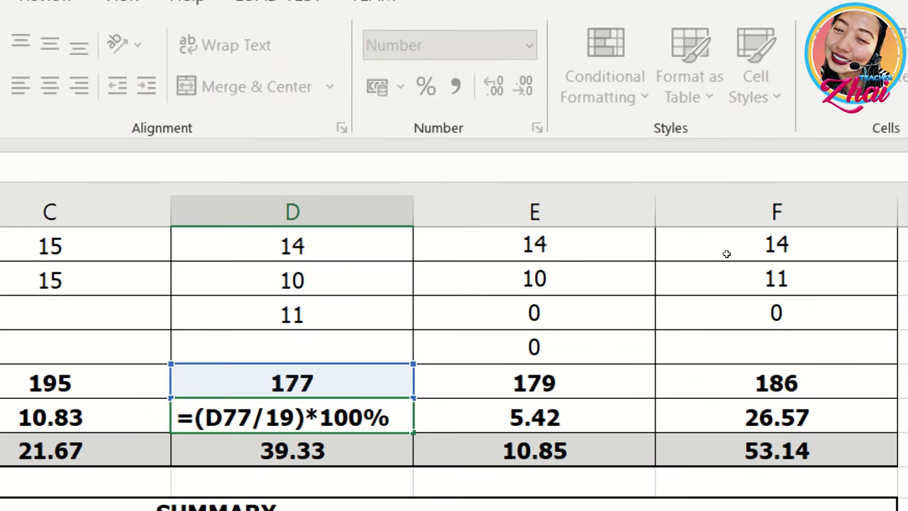
key("Return")
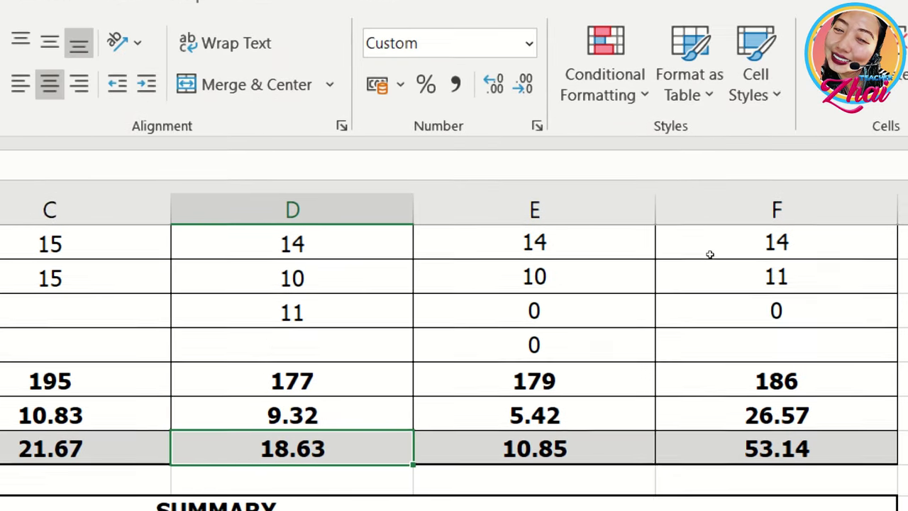
Change the Santan section's mean formula in E78 to =(E77/20)*100%
left_click(641, 414)
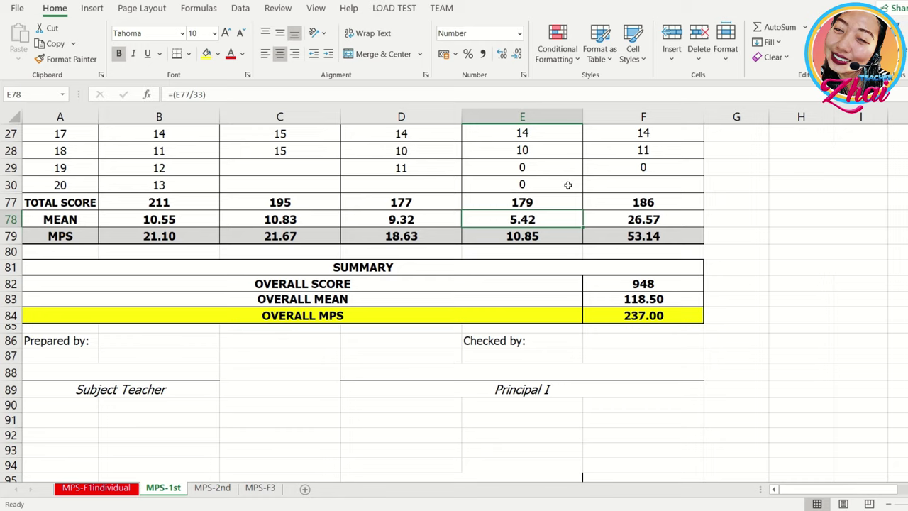
left_click(202, 95)
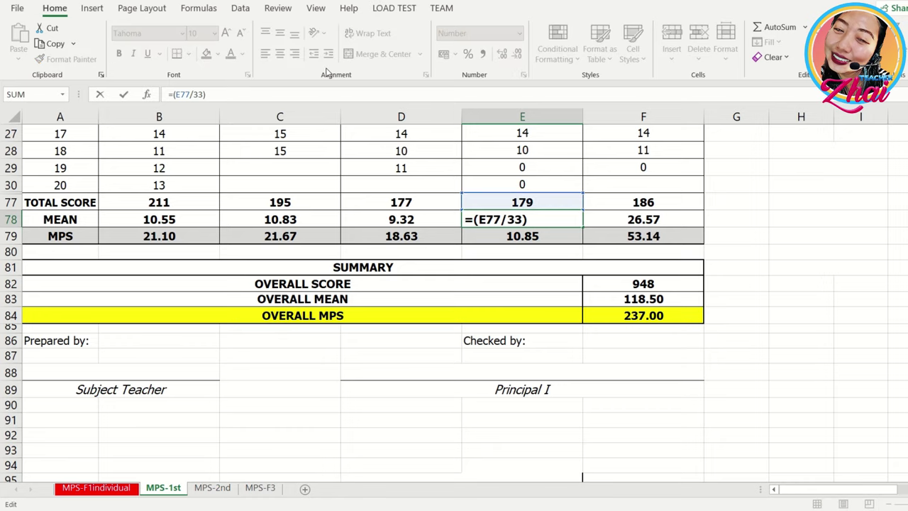
key("BackSpace")
key("BackSpace")
type("20")
type("*1")
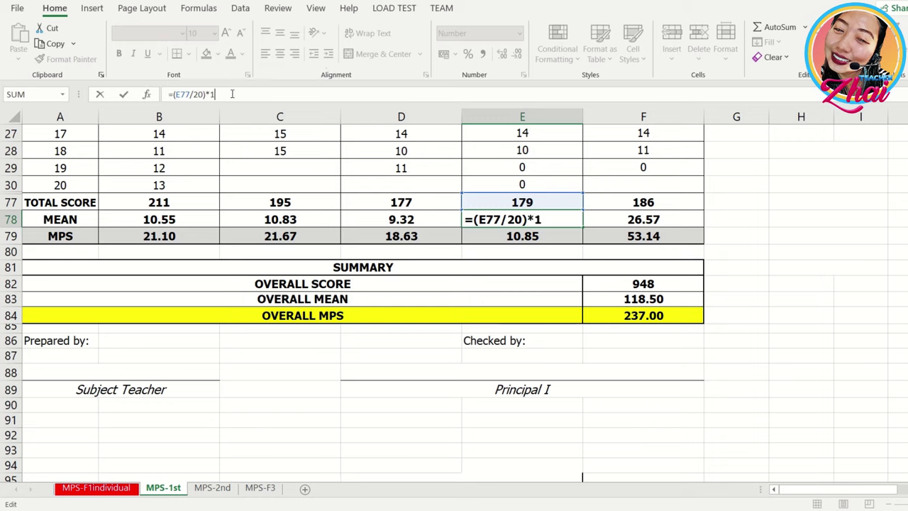
type("00%")
key("Return")
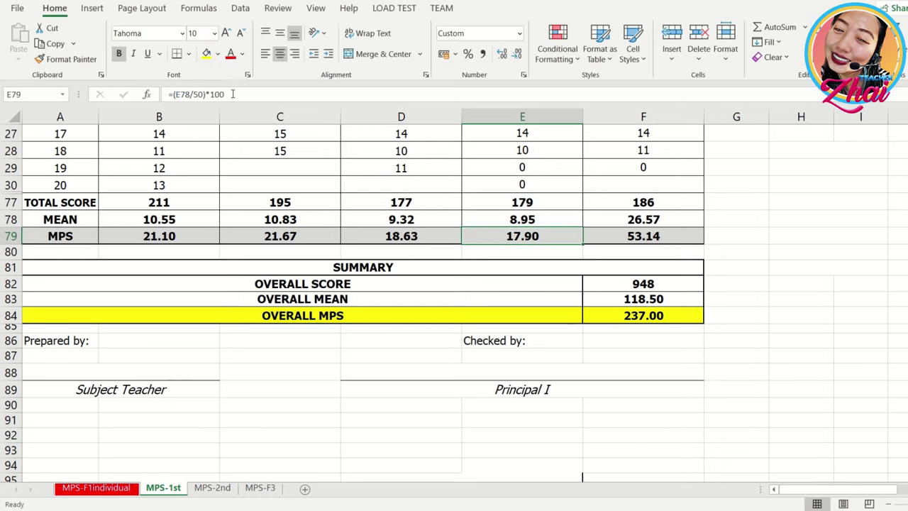
Change the Sampaguita section's mean formula in F78 to =(F77/19)*100%
left_click(623, 219)
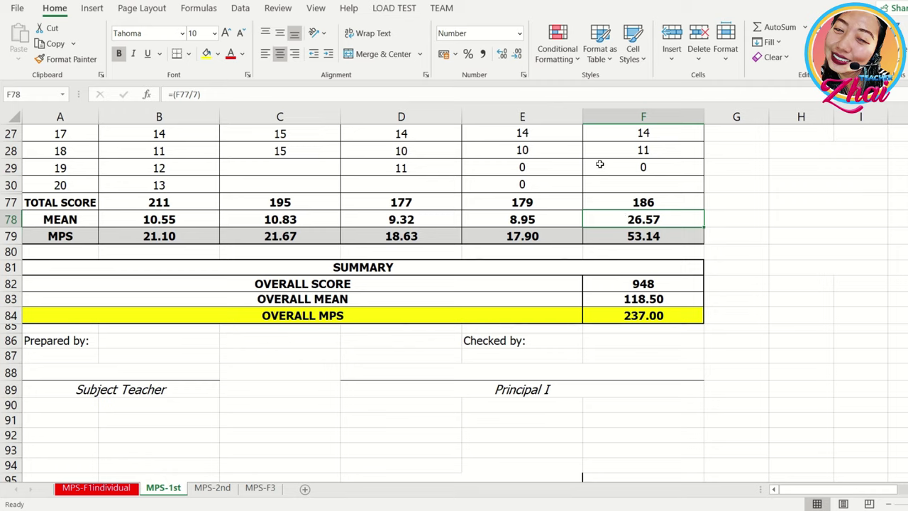
left_click(200, 95)
key("BackSpace")
type("19)")
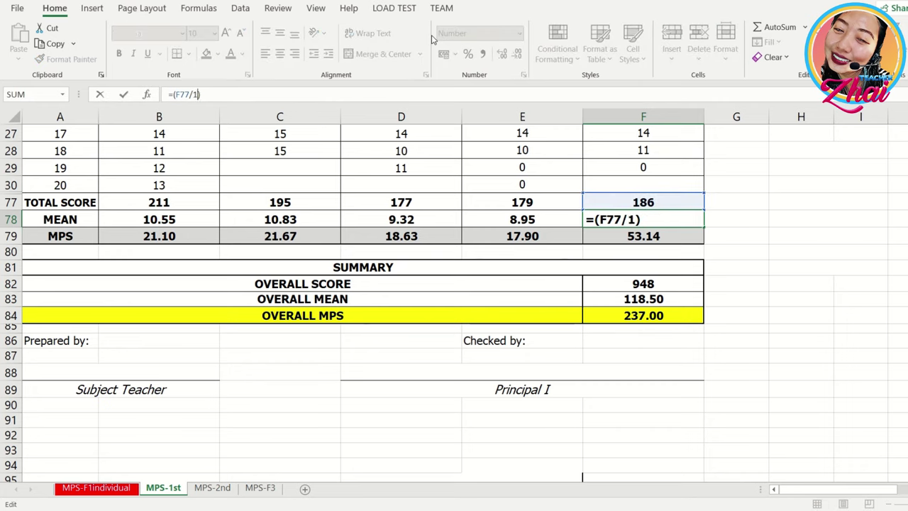
type("*100%")
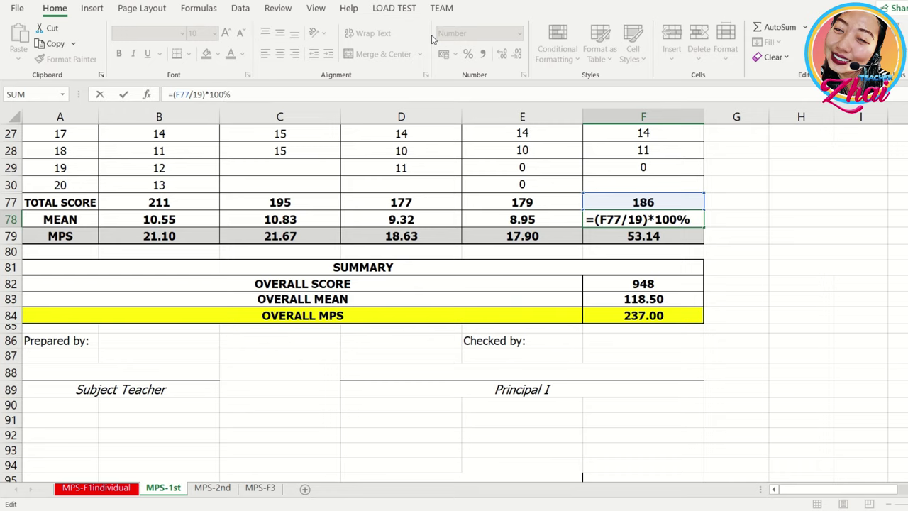
left_click(806, 387)
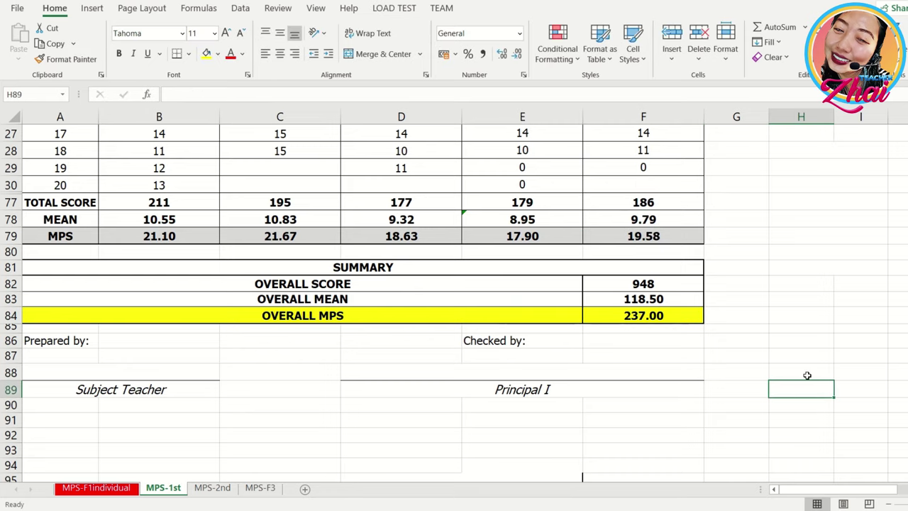
Consult the MPS definition in row 109 and change the Rose section's MPS formula in B79 to =(B78/15)*100
scroll(430, 319, "down", 9)
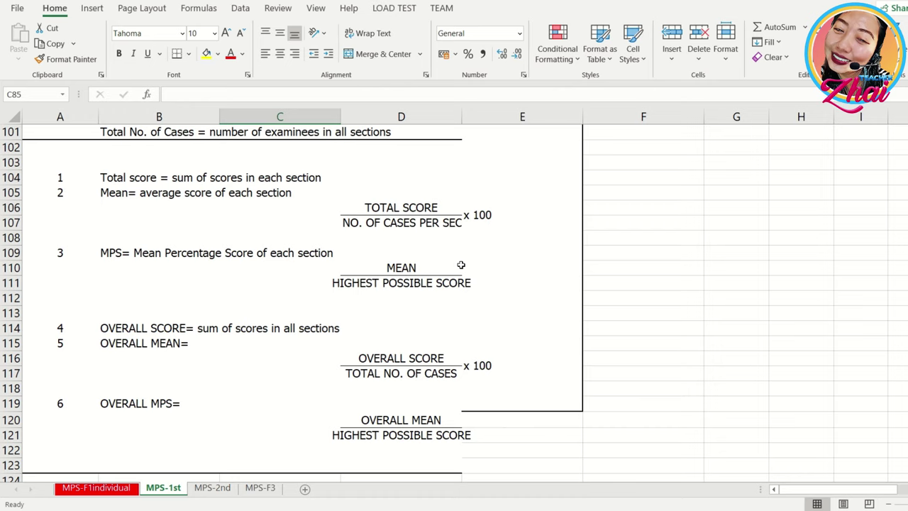
scroll(39, 297, "up", 9)
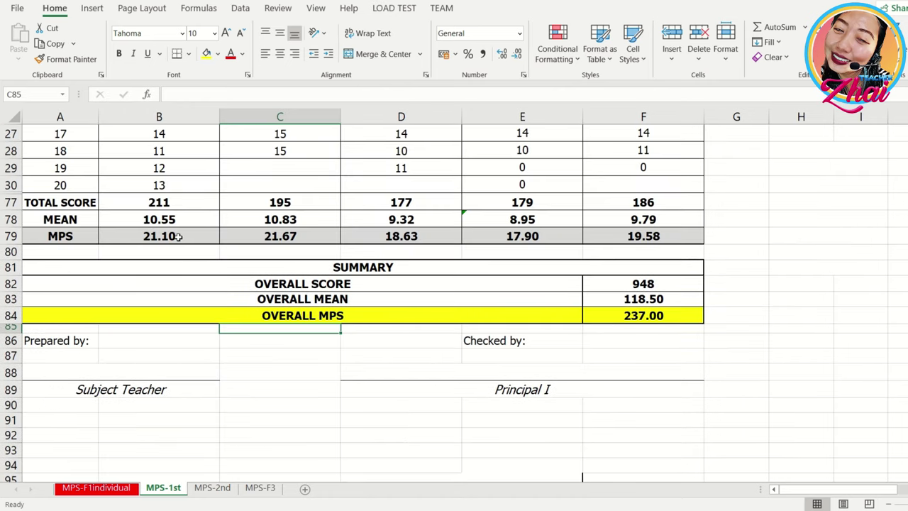
left_click(178, 237)
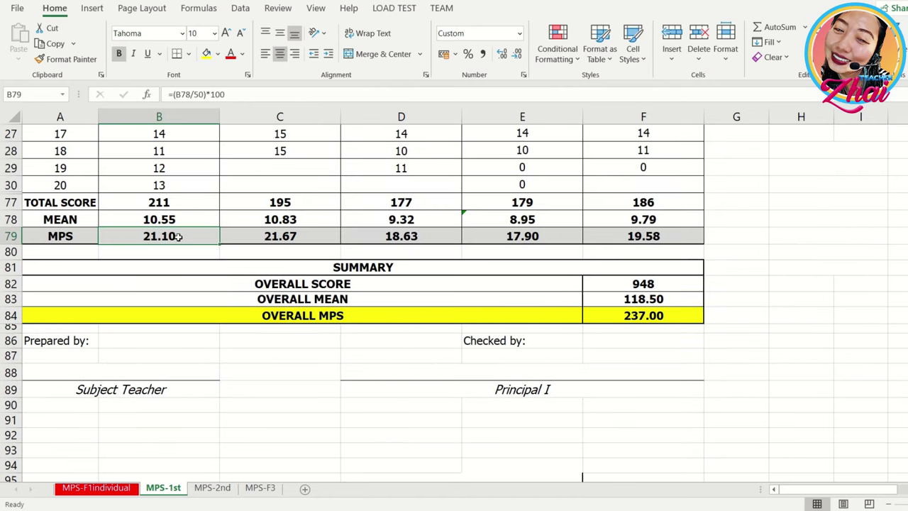
double_click(202, 94)
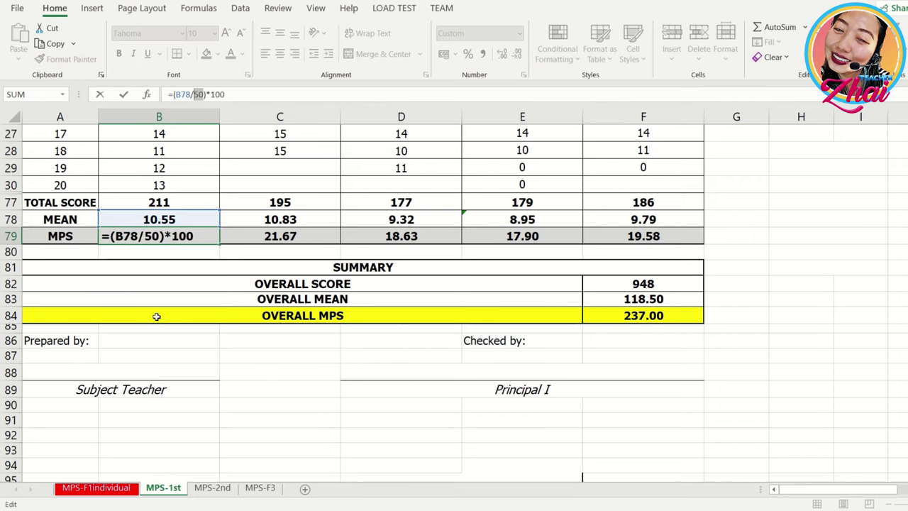
type("1")
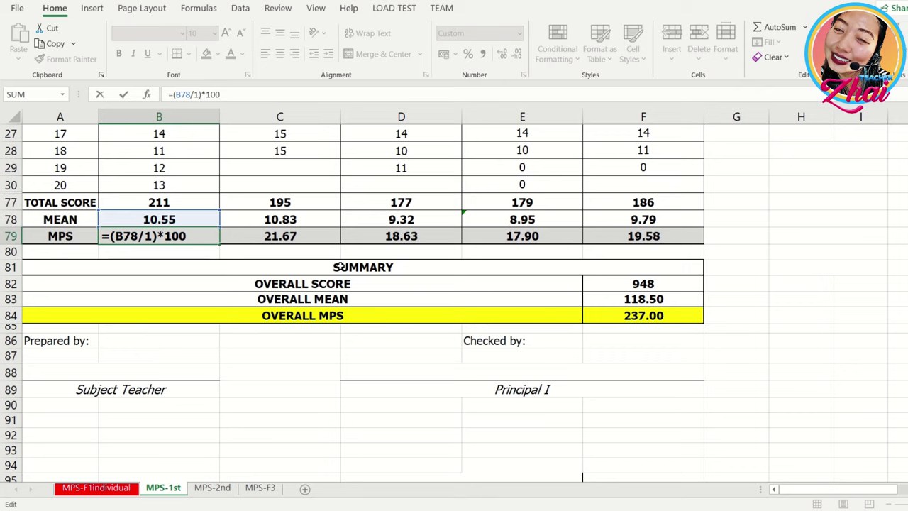
key("Return")
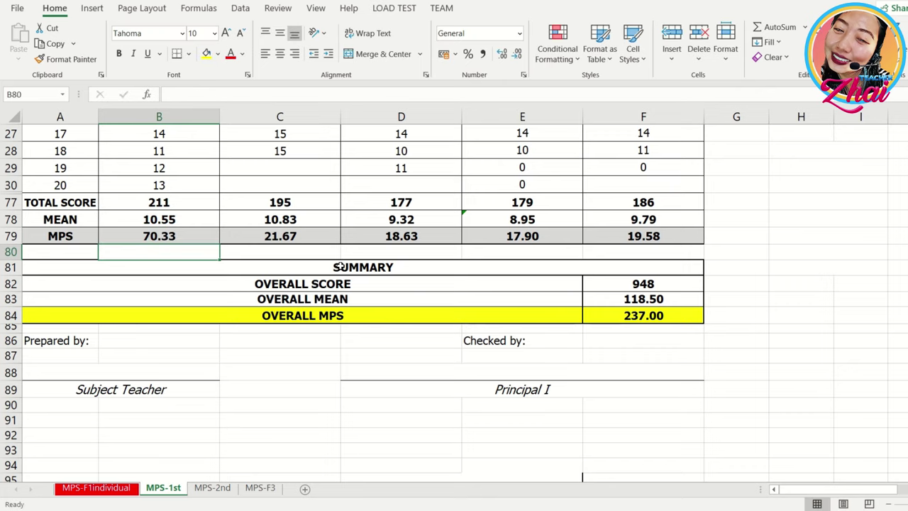
Change the Sunflower section's MPS formula in C79 to =(C78/15)*100
left_click(295, 238)
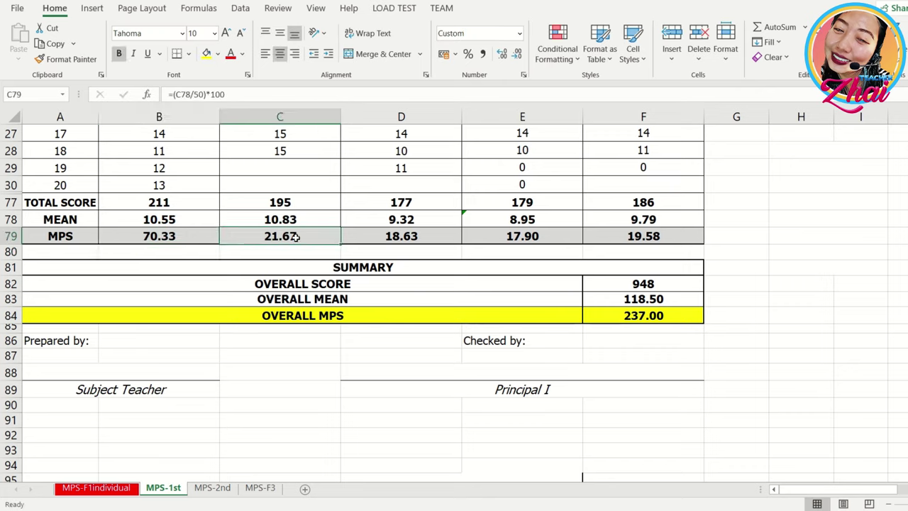
type("15")
key("Return")
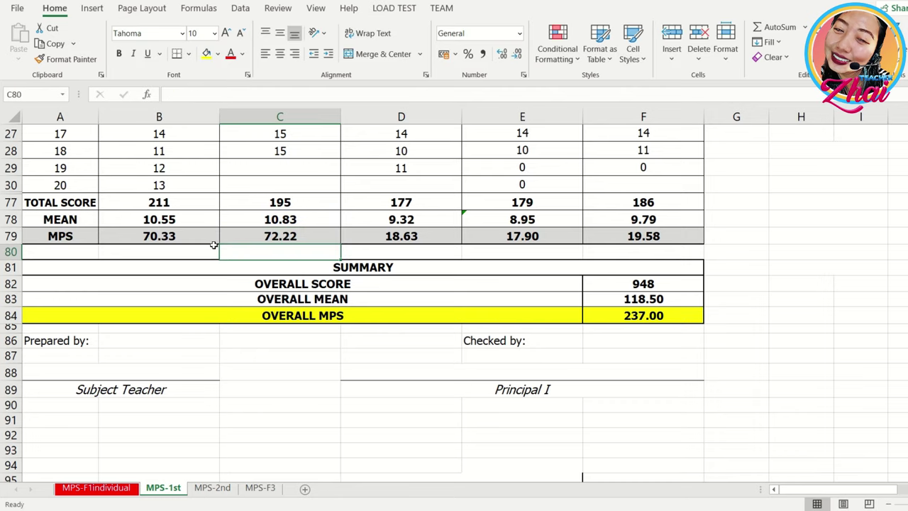
Fill the Rose section's MPS formula from B79 across the other four sections through F79
left_click(175, 236)
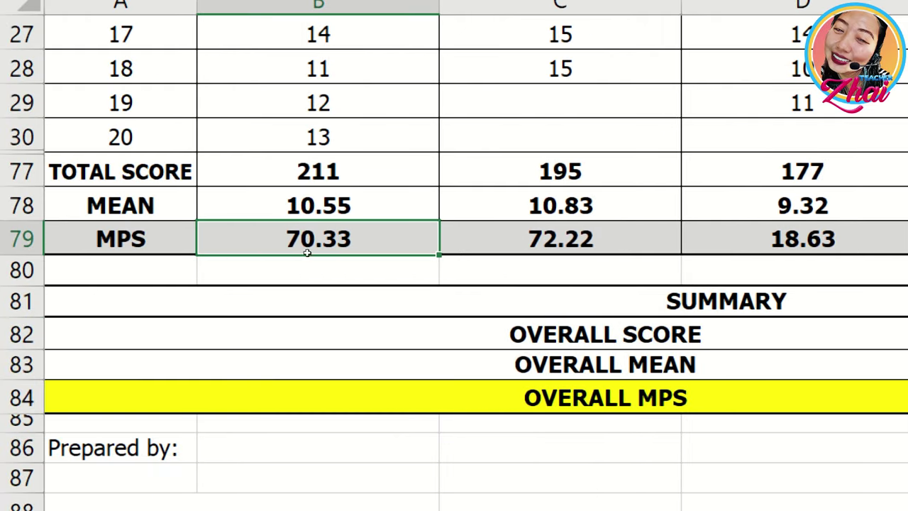
left_click_drag(220, 243, 702, 242)
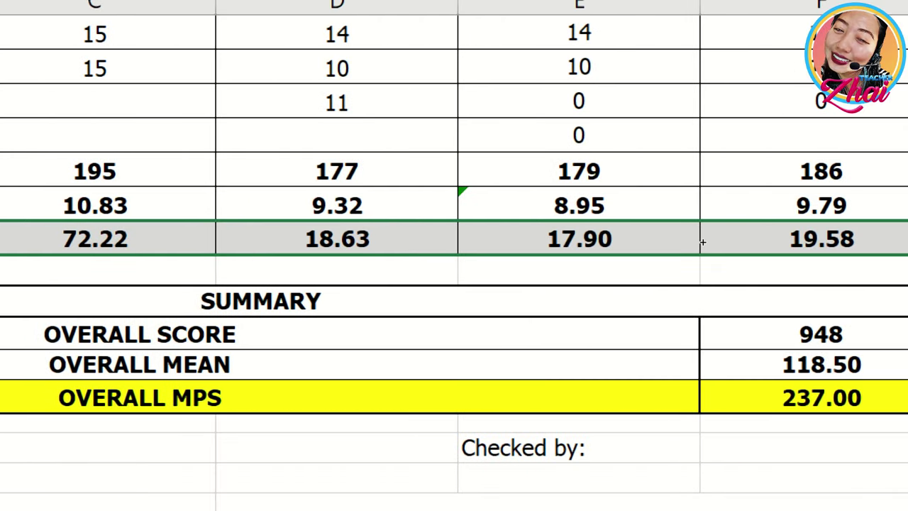
key("ctrl+r")
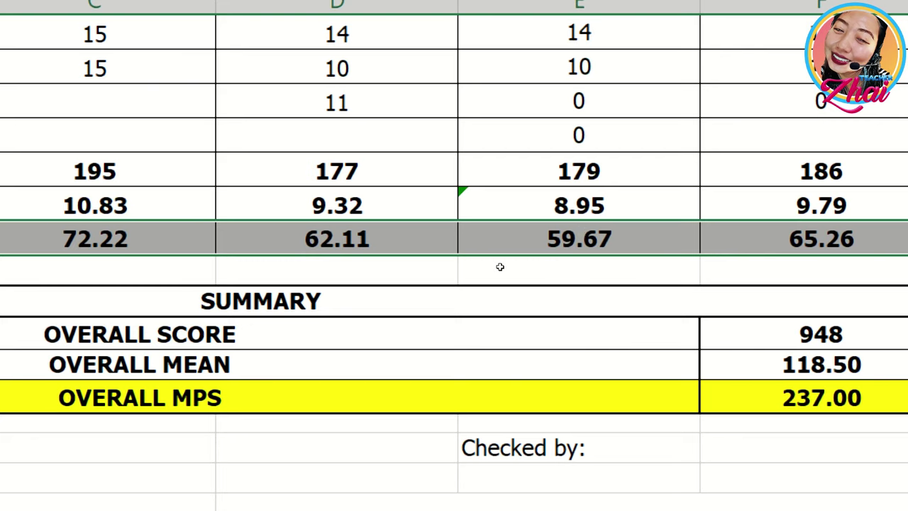
Inspect the overall mean formula in F83 without changing it
left_click(500, 299)
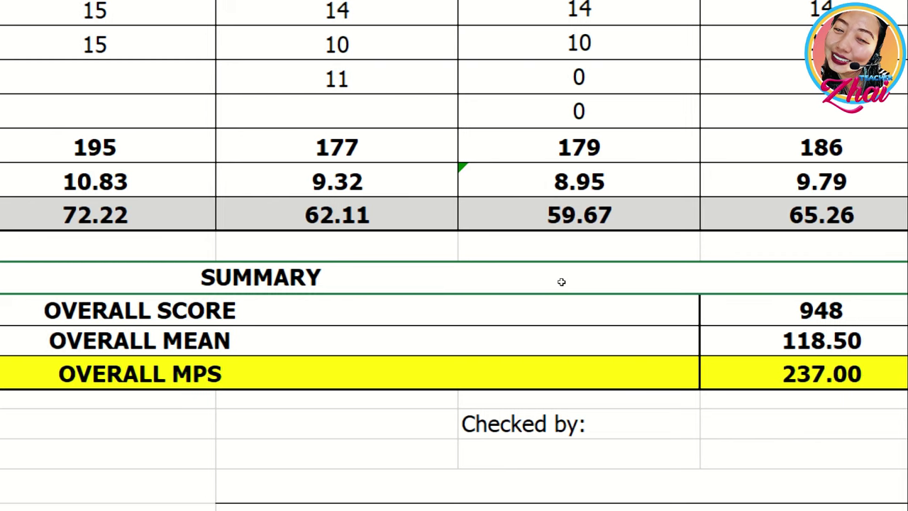
key("Down")
key("Down")
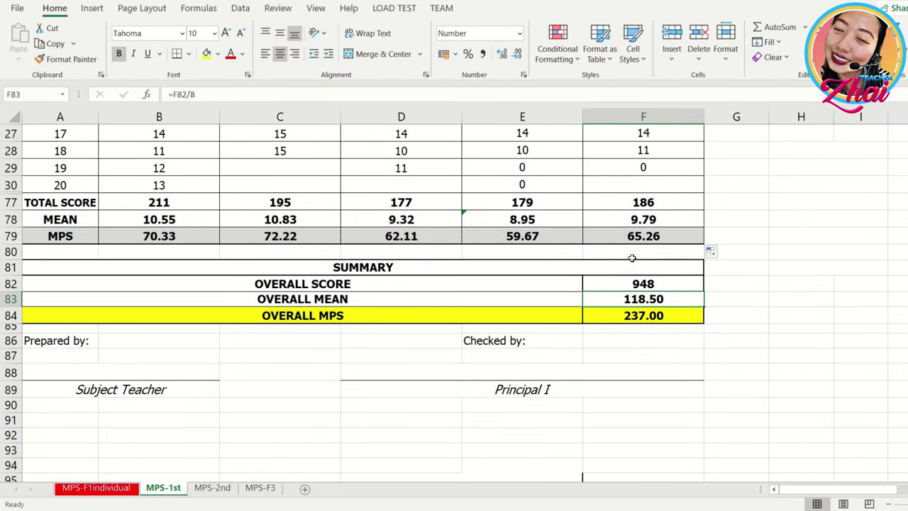
left_click(202, 94)
key("Escape")
left_click(868, 366)
Switch to Calculator and add up the numbers of examinees in the five sections, consulting the score table
scroll(797, 350, "up", 1)
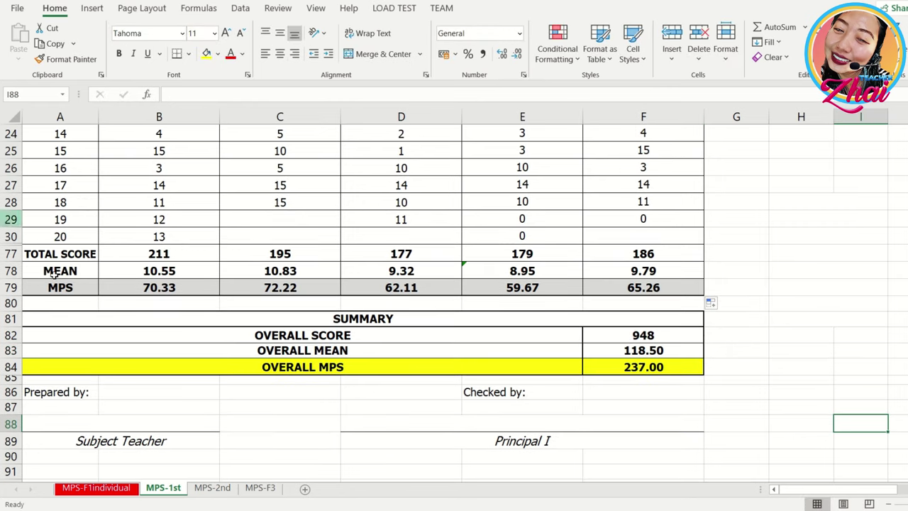
scroll(292, 305, "up", 8)
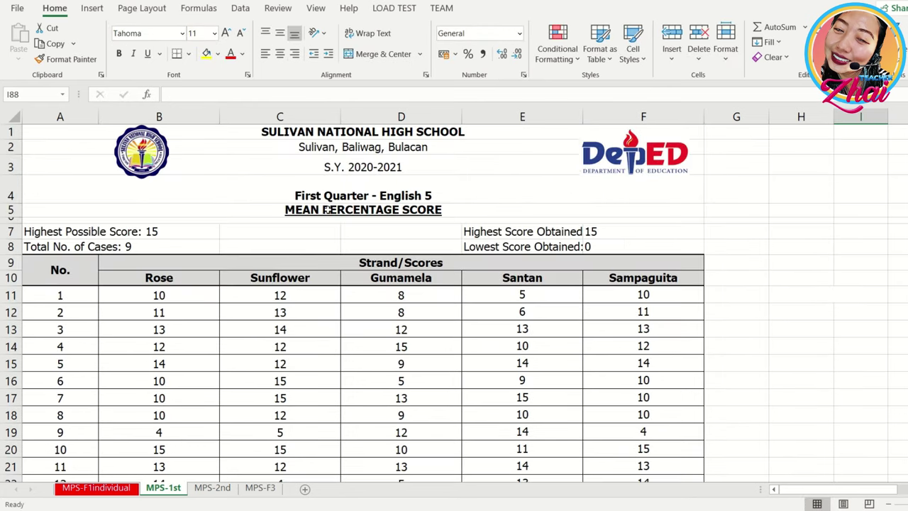
scroll(375, 386, "down", 1)
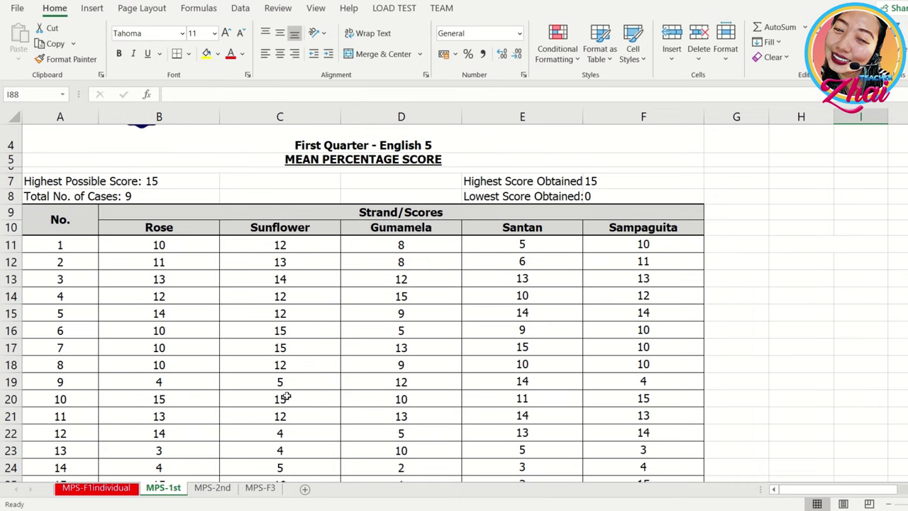
key("XF86Calculator")
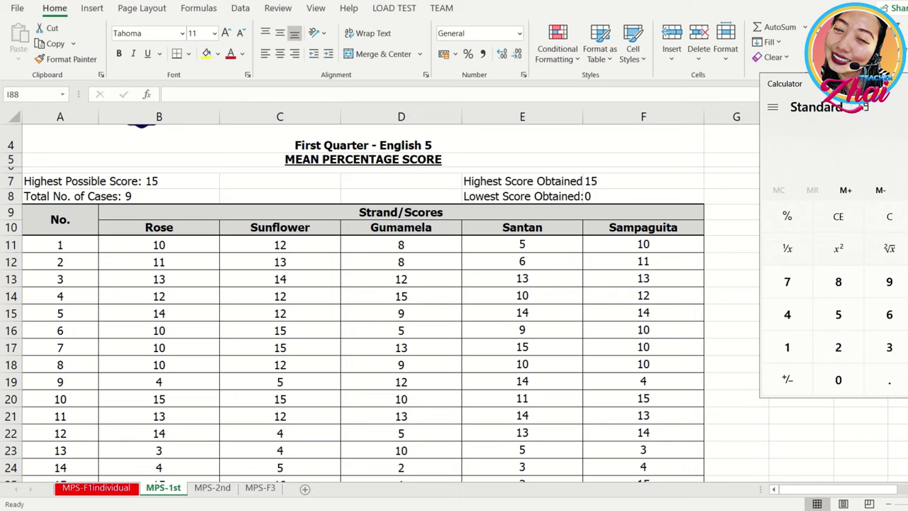
scroll(451, 255, "down", 4)
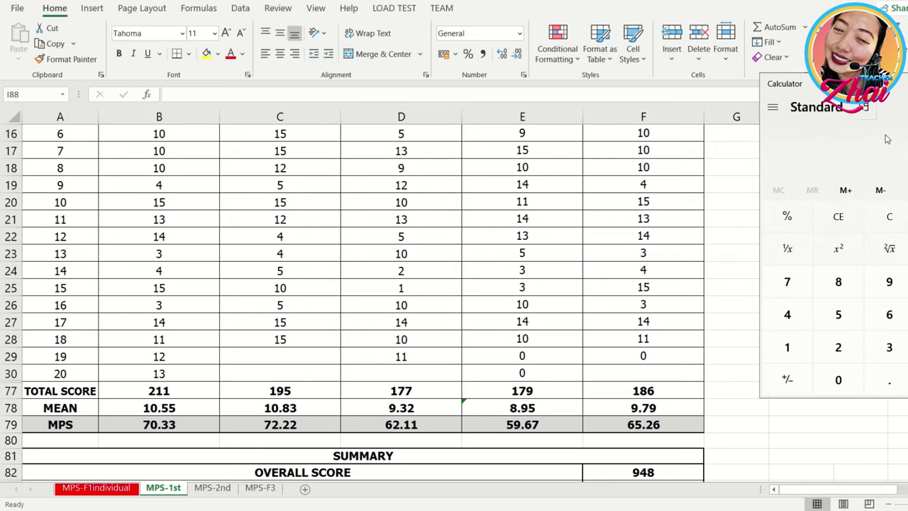
type("819")
key("plus")
type("1")
scroll(744, 346, "down", 2)
left_click(891, 83)
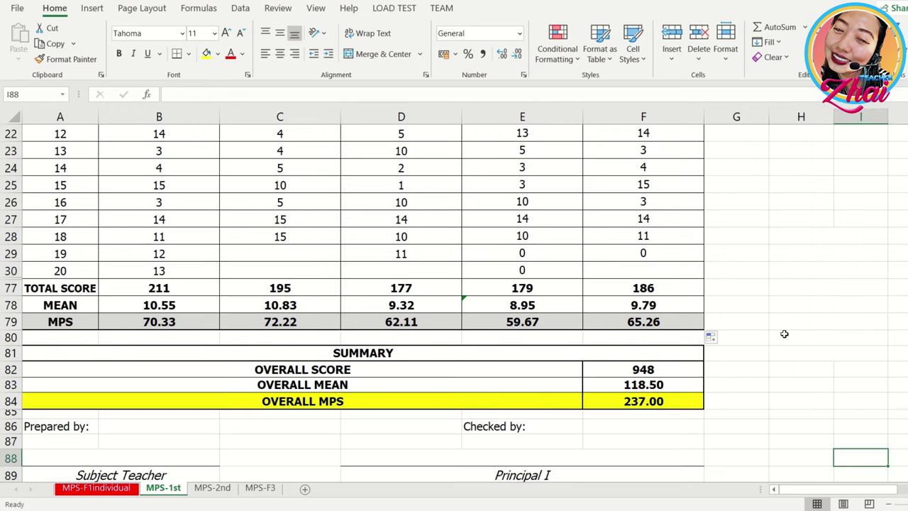
Change the overall mean formula in F83 to =F82/96
left_click(659, 390)
left_click(205, 96)
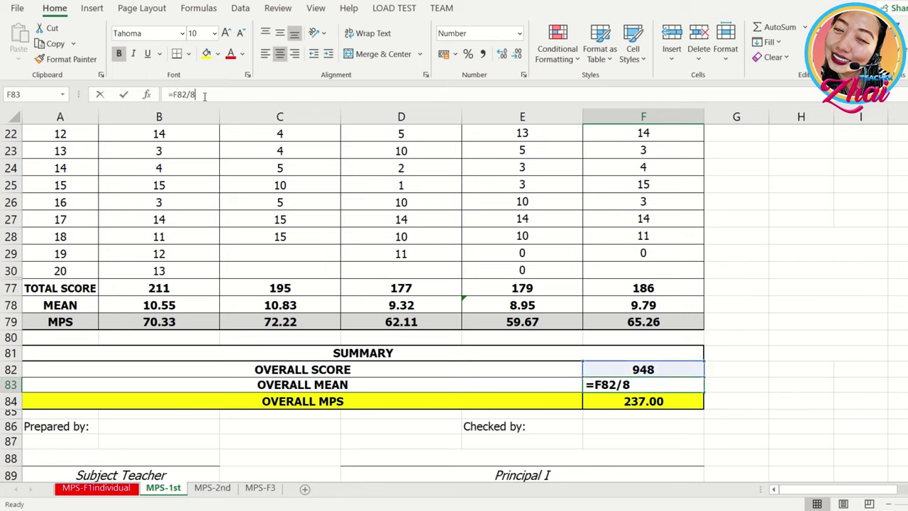
key("BackSpace")
type("3")
key("BackSpace")
type("96")
key("Return")
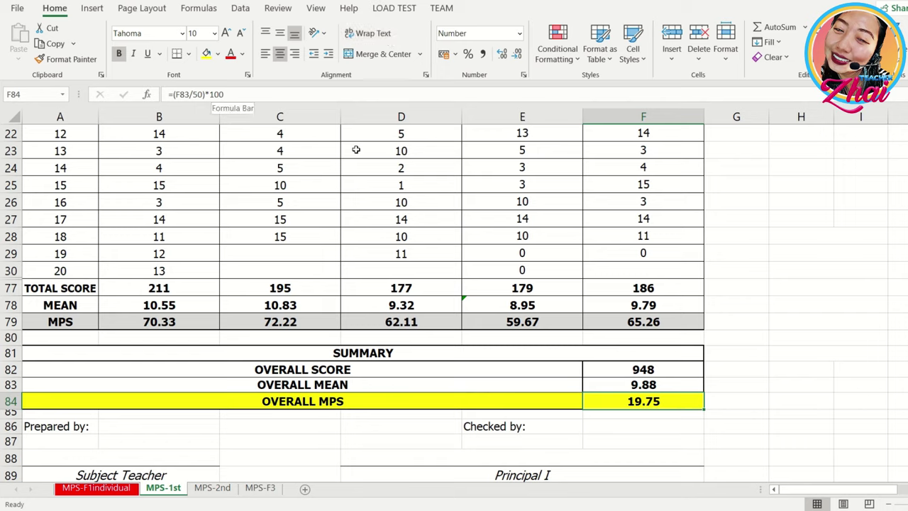
Change the overall MPS formula in F84 to =(F83/15)*100
left_click(203, 94)
key("BackSpace")
key("BackSpace")
type("15")
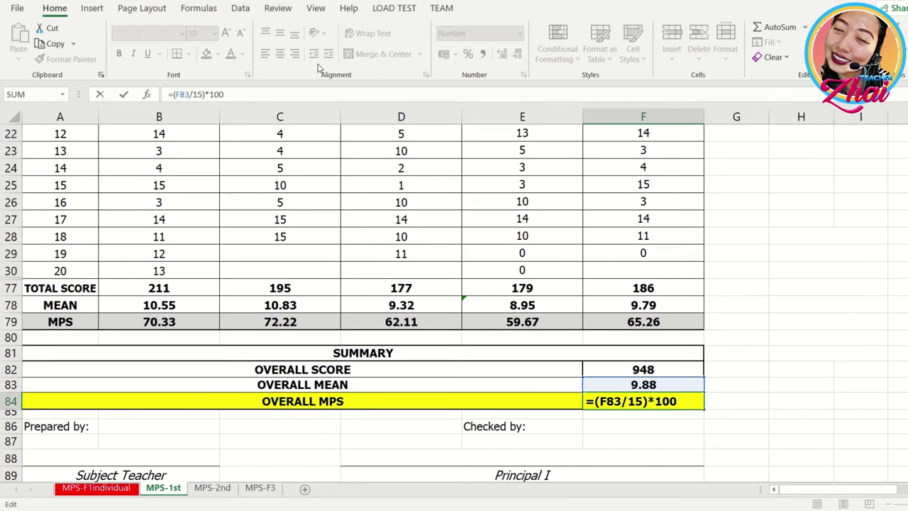
key("Return")
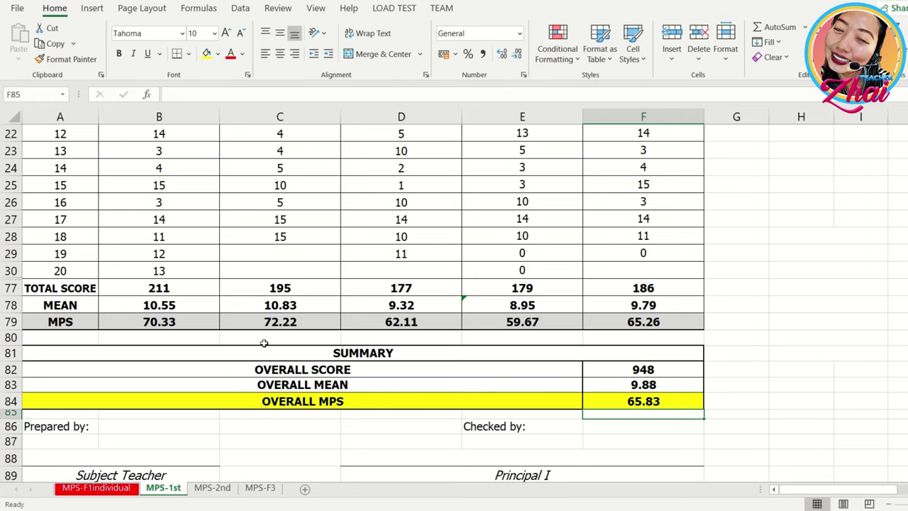
Enter the teacher's name above Subject Teacher in A88 and "Madam / Sir" above Principal I in D88
scroll(313, 332, "up", 7)
scroll(666, 348, "down", 8)
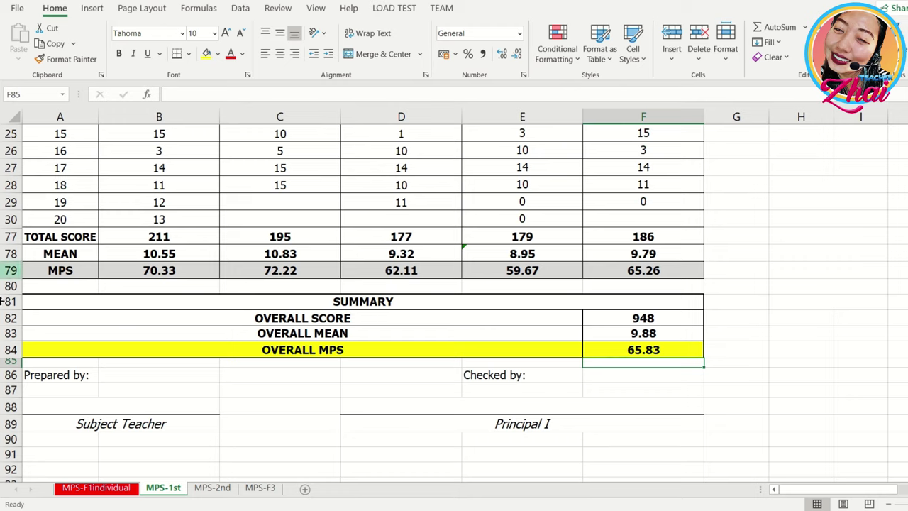
left_click(94, 402)
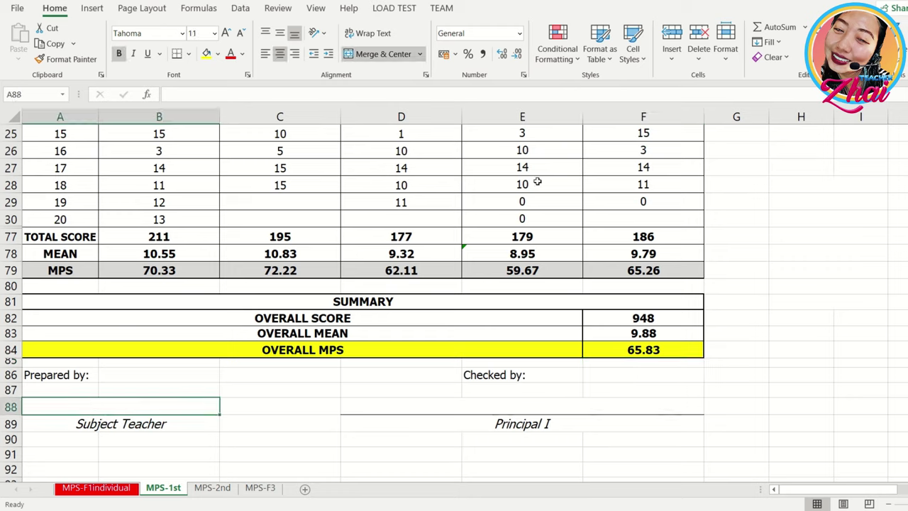
type("Teacher Zhai")
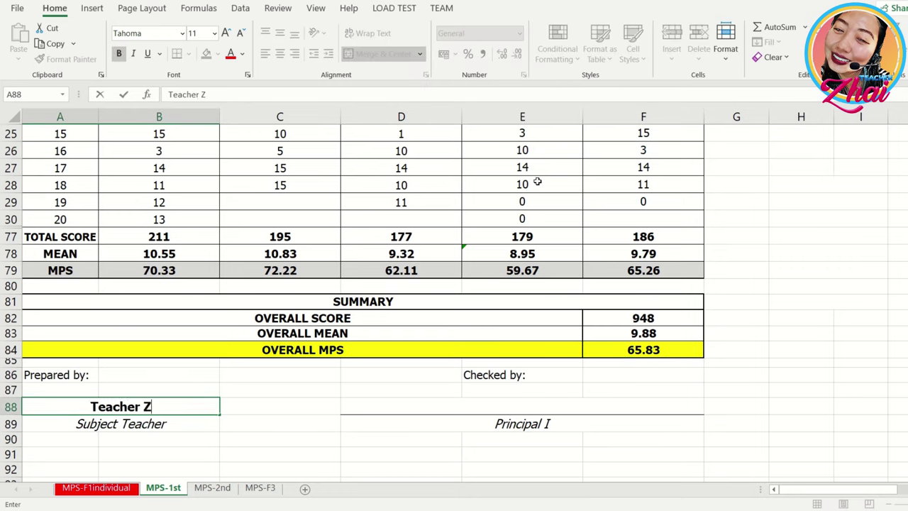
left_click(512, 409)
type("Ma")
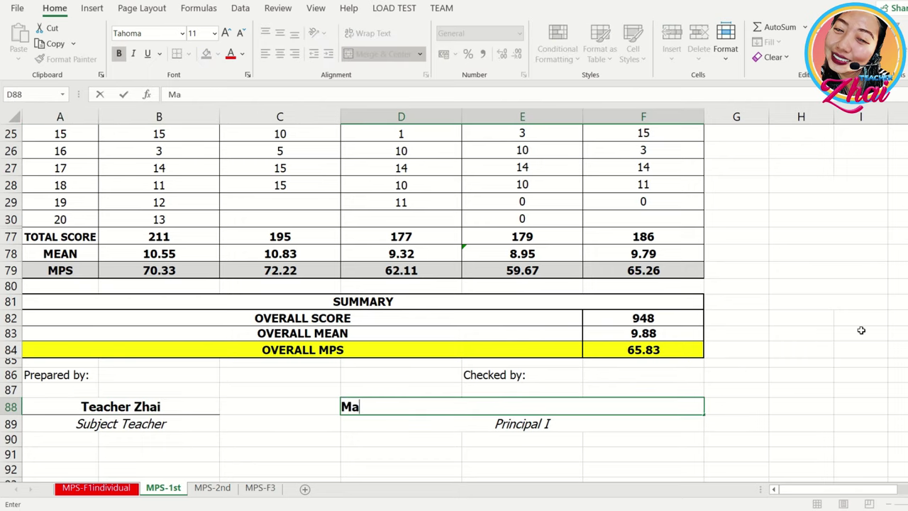
type("dam / Sir")
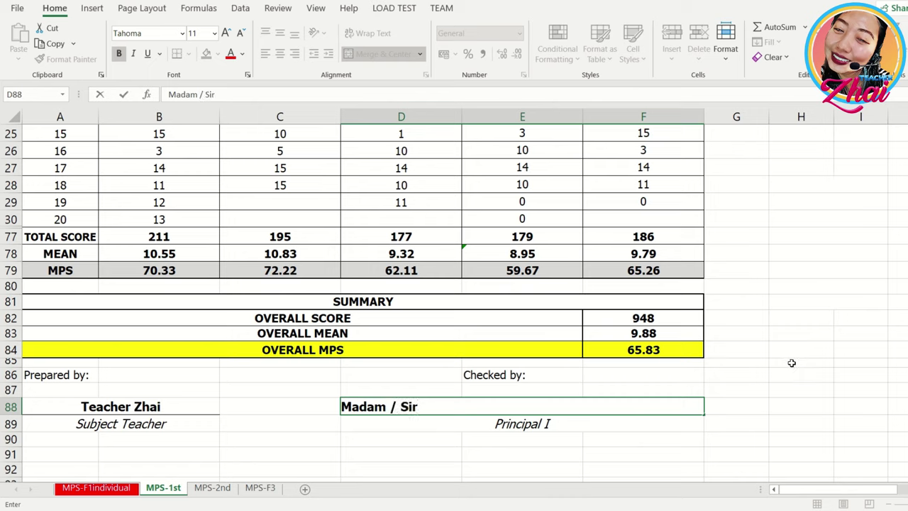
left_click(791, 363)
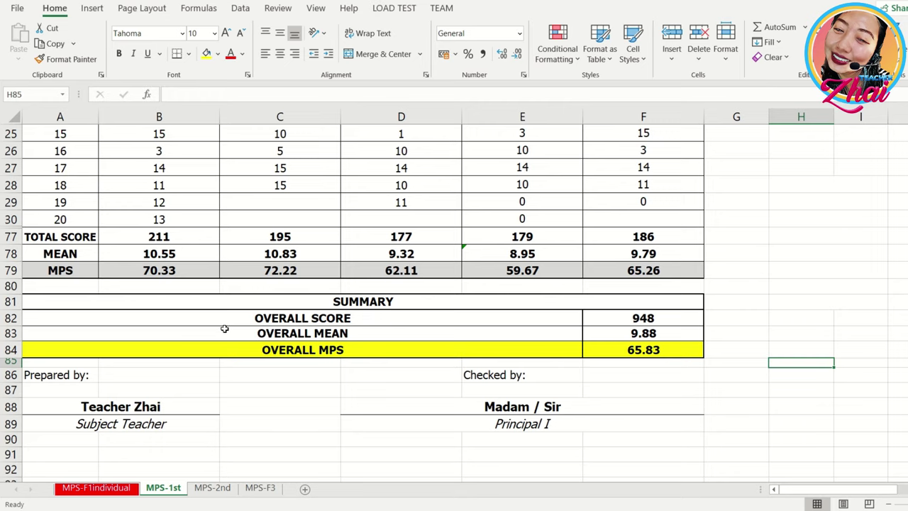
Show the options for replacing the school seal picture in the MPS-1st header with another image
scroll(210, 351, "up", 6)
scroll(211, 351, "up", 2)
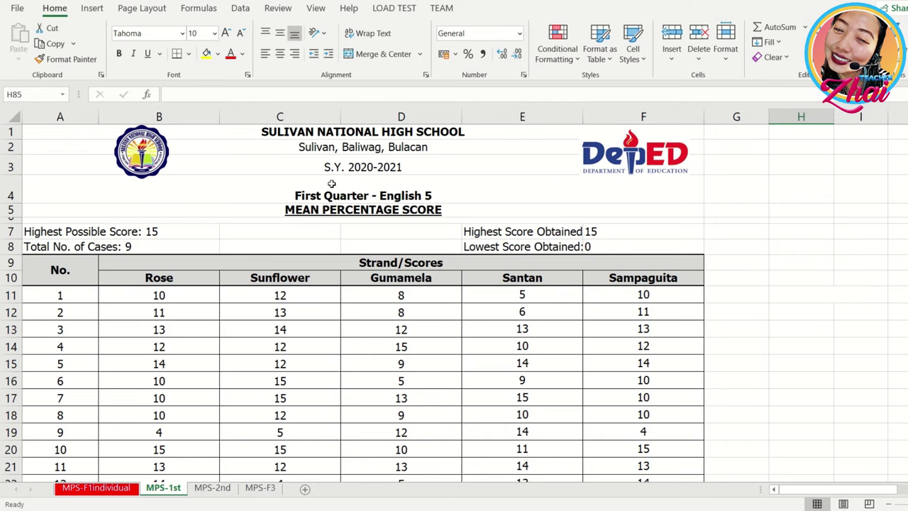
left_click(155, 162)
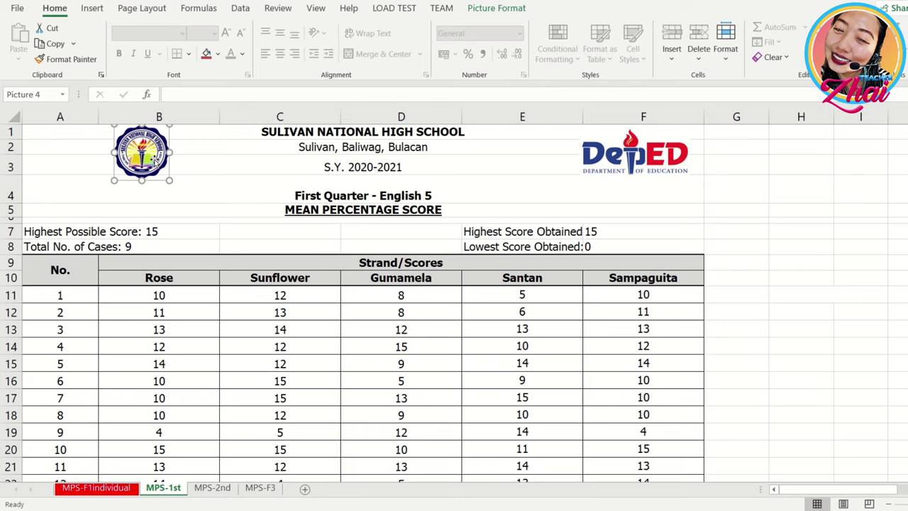
right_click(155, 162)
mouse_move(213, 250)
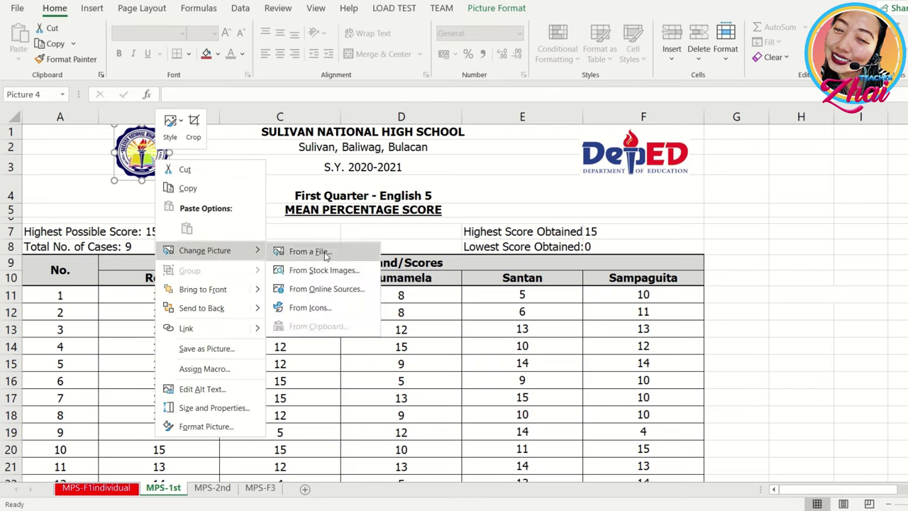
key("Escape")
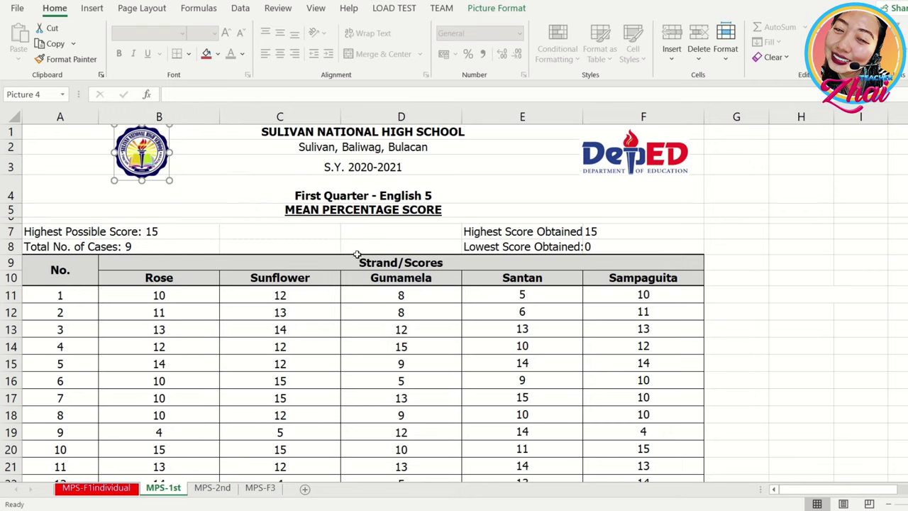
Compare the MPS-1st sheet with the MPS-2nd sheet and stay on MPS-2nd
scroll(823, 361, "down", 5)
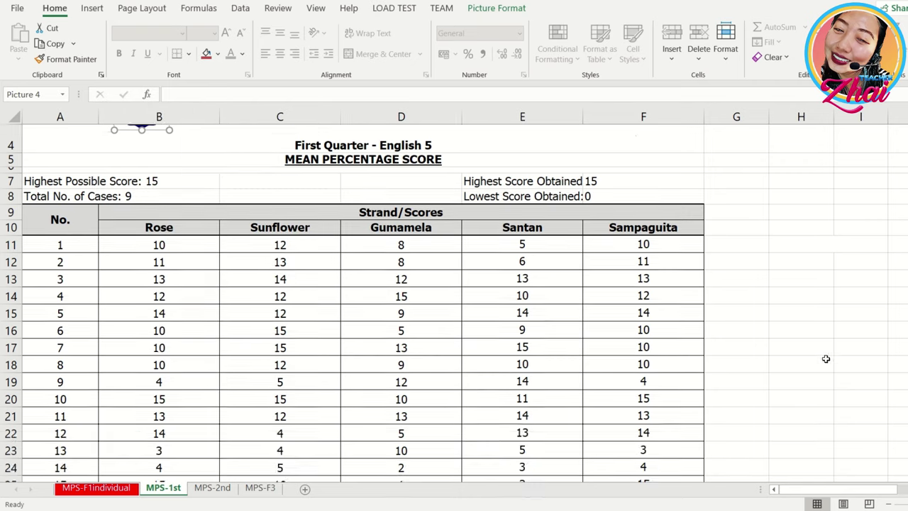
scroll(609, 363, "up", 3)
scroll(610, 363, "up", 2)
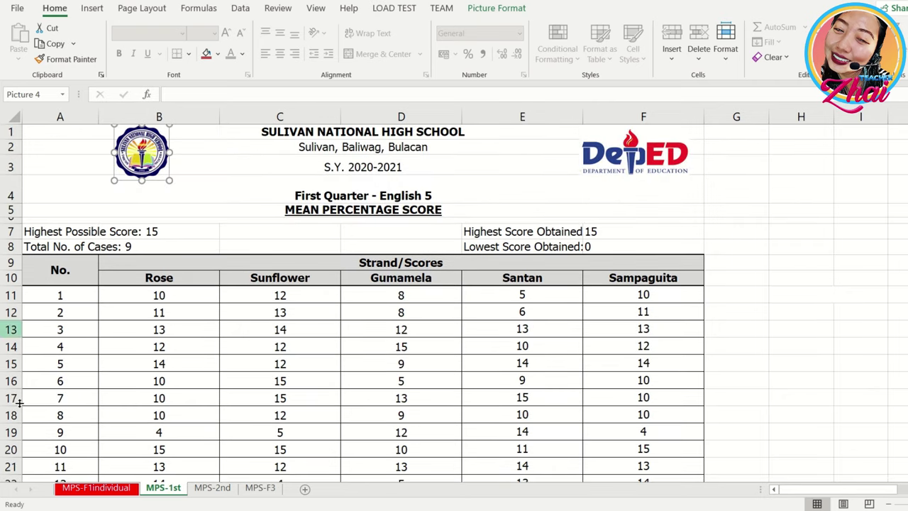
left_click(212, 487)
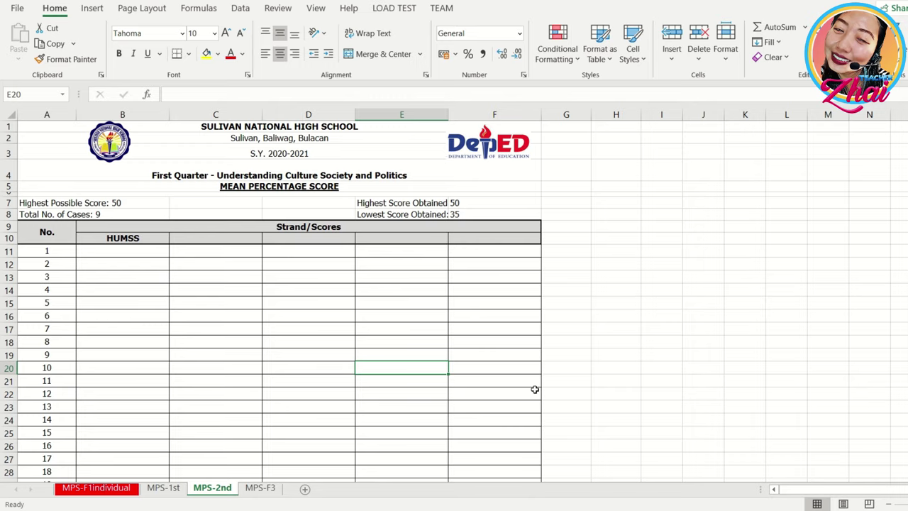
left_click(161, 488)
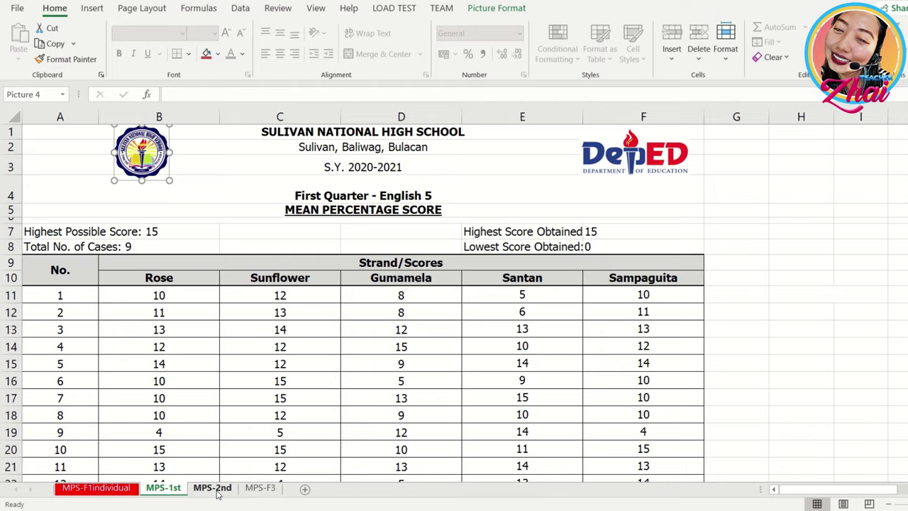
left_click(212, 488)
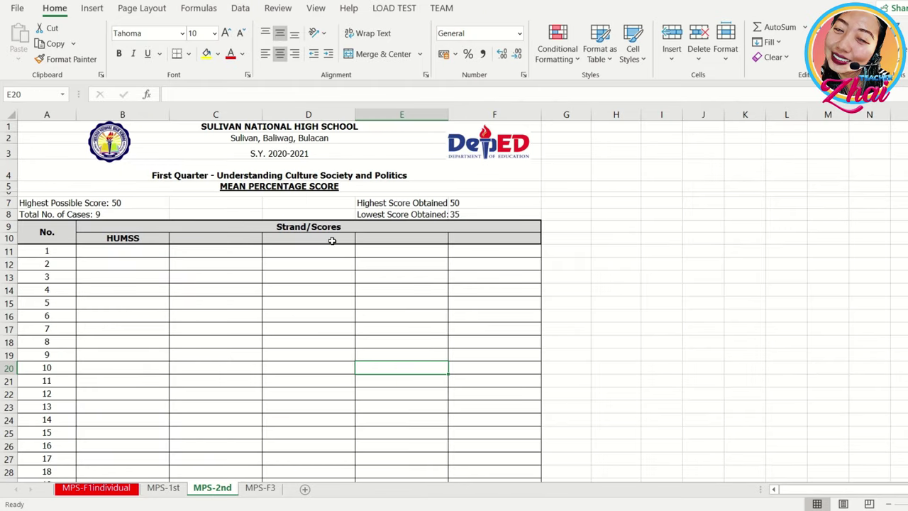
Duplicate the MPS-2nd sheet and place the copy directly before MPS-F3
right_click(225, 492)
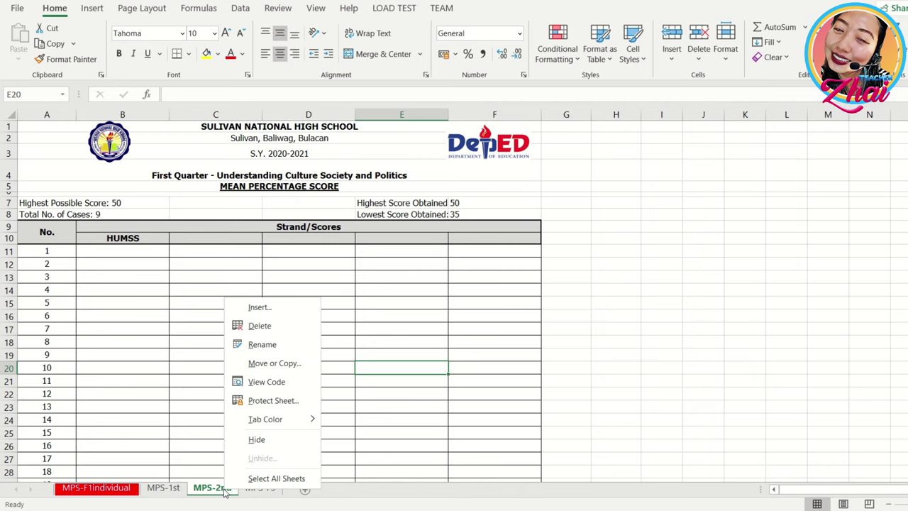
left_click(286, 364)
left_click(227, 419)
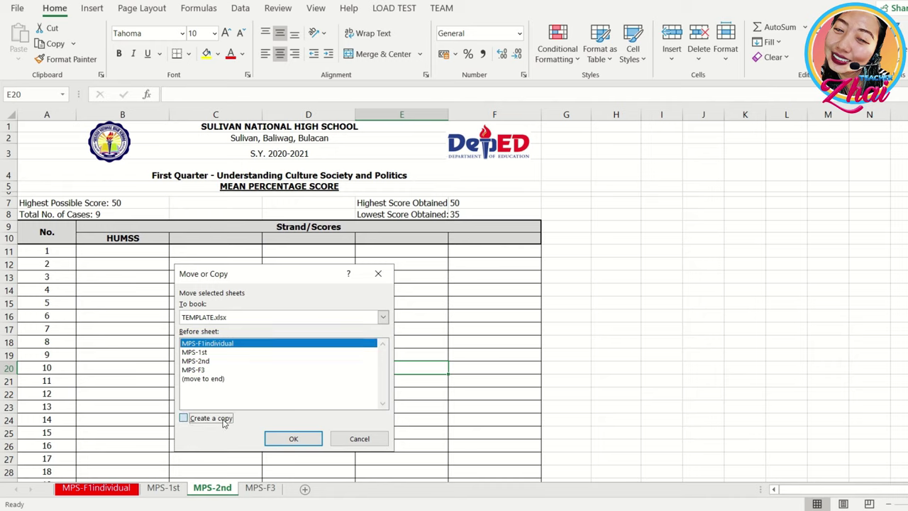
left_click(292, 439)
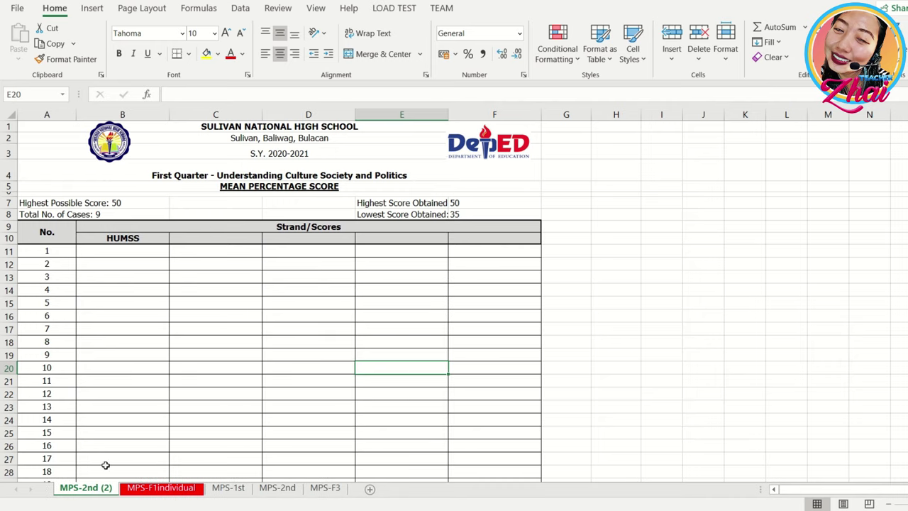
left_click_drag(121, 491, 323, 487)
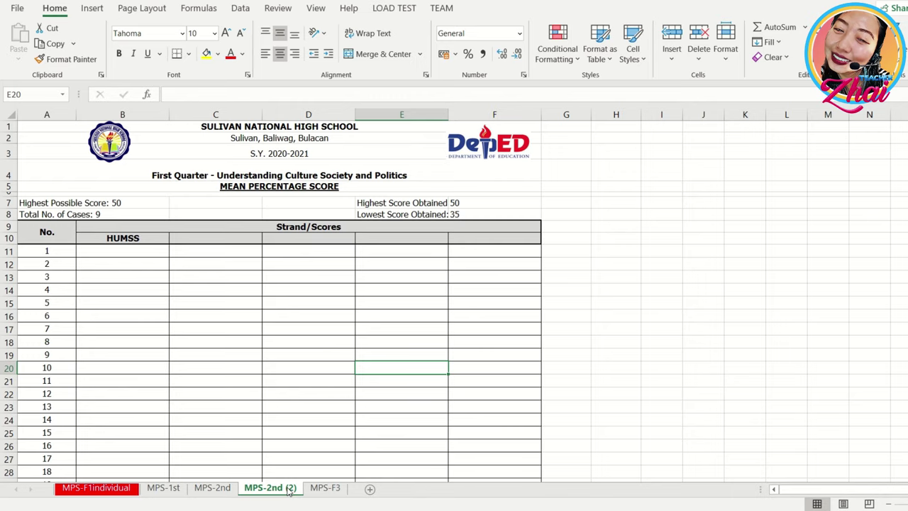
Delete the duplicate sheet MPS-2nd (2) from the workbook
right_click(288, 491)
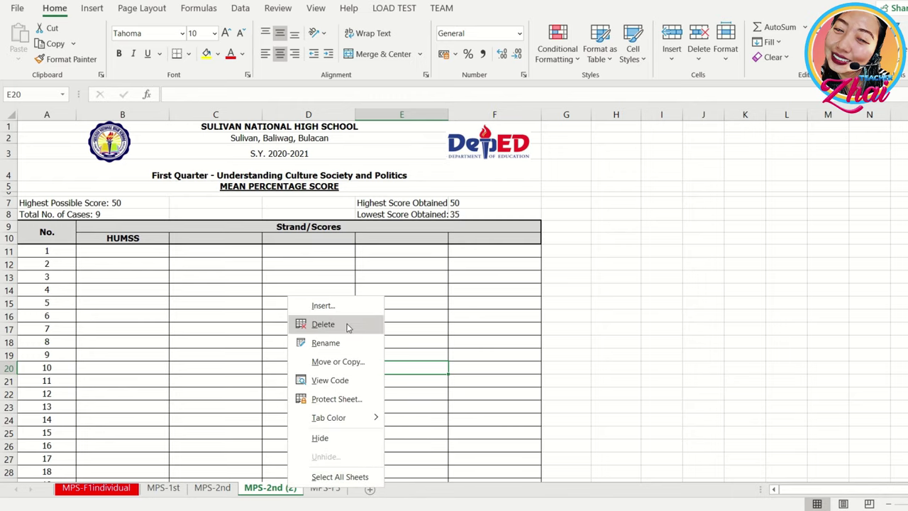
left_click(323, 324)
left_click(479, 287)
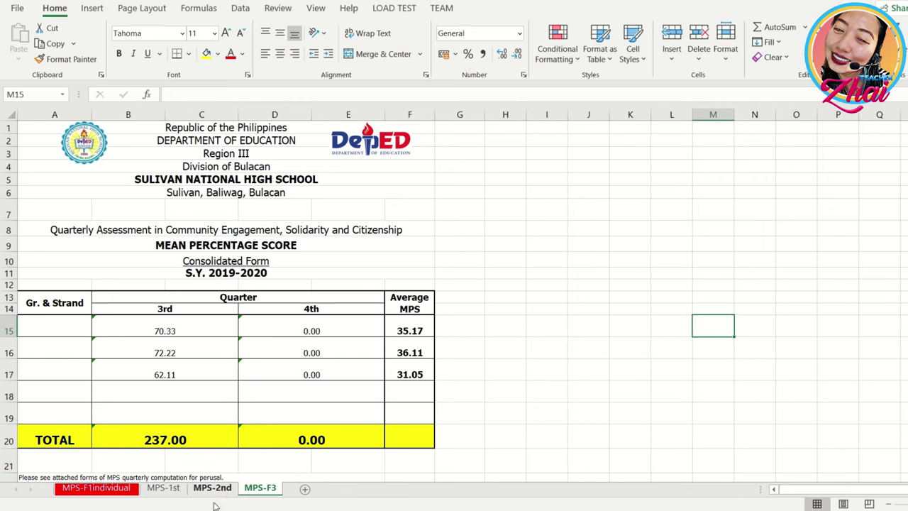
Look through the MPS-1st and MPS-2nd sheets and the consolidated form on MPS-F3
left_click(163, 488)
left_click(212, 488)
left_click(259, 488)
scroll(355, 372, "down", 1)
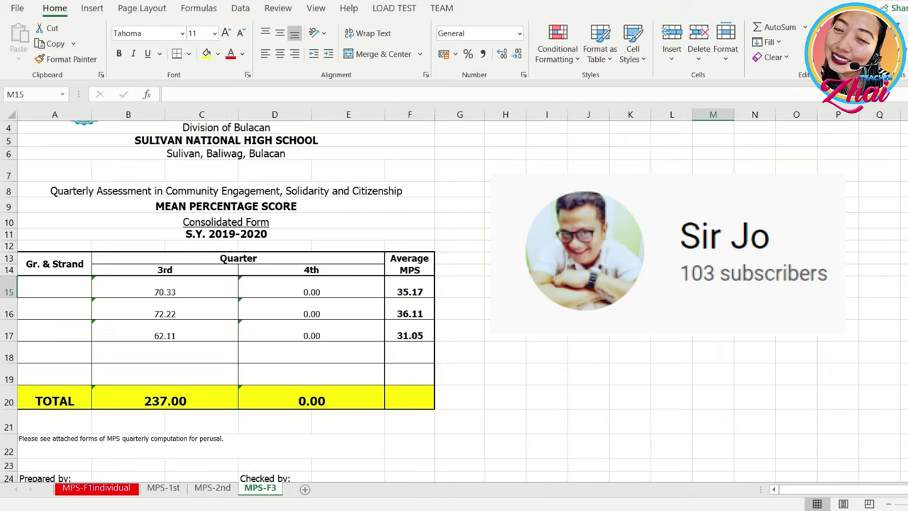
left_click(468, 189)
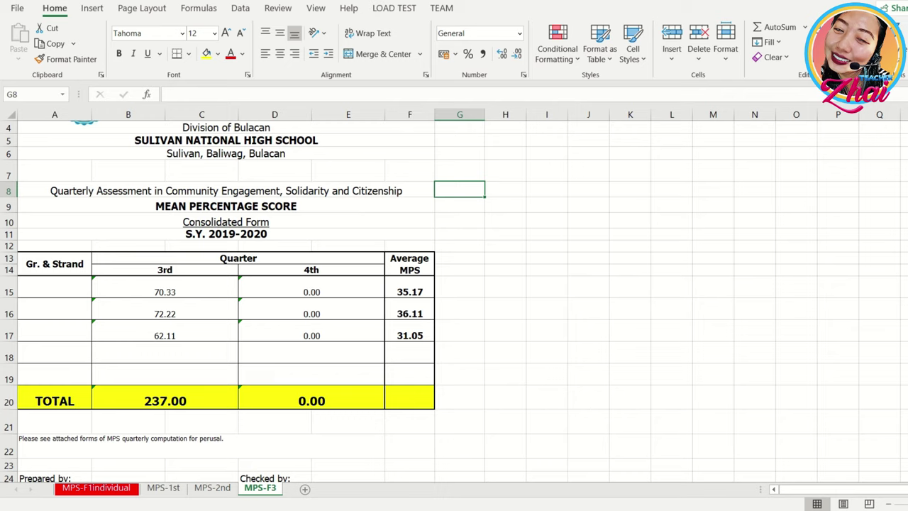
left_click(203, 478)
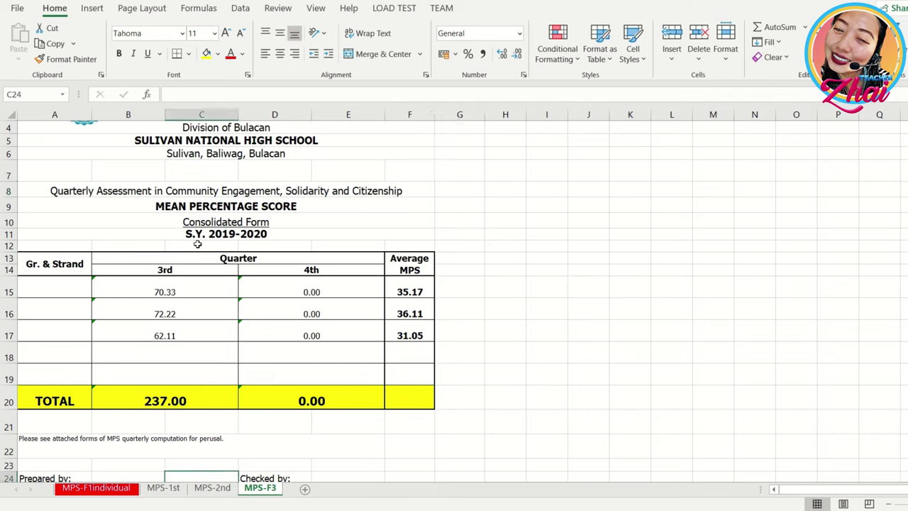
Change the subject in the Quarterly Assessment heading in A8 of MPS-F3 to English 5
left_click(126, 192)
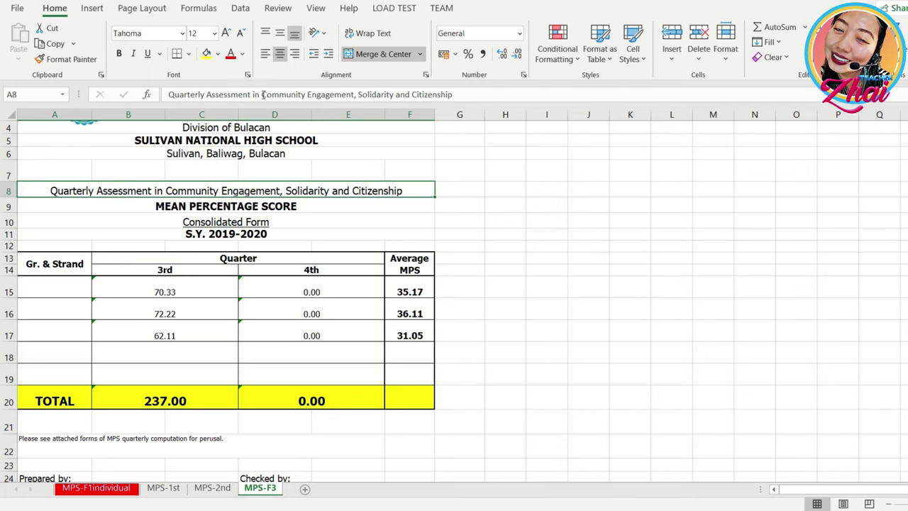
left_click_drag(262, 94, 661, 93)
type("English 5")
key("Return")
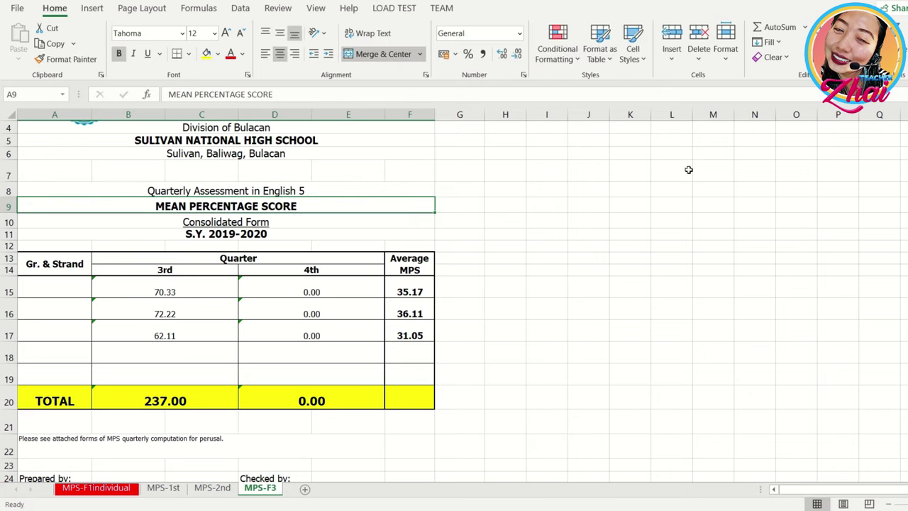
Set the school year in A11 of the consolidated form to S.Y. 2020 - 2021
left_click(255, 233)
left_click_drag(187, 94, 226, 94)
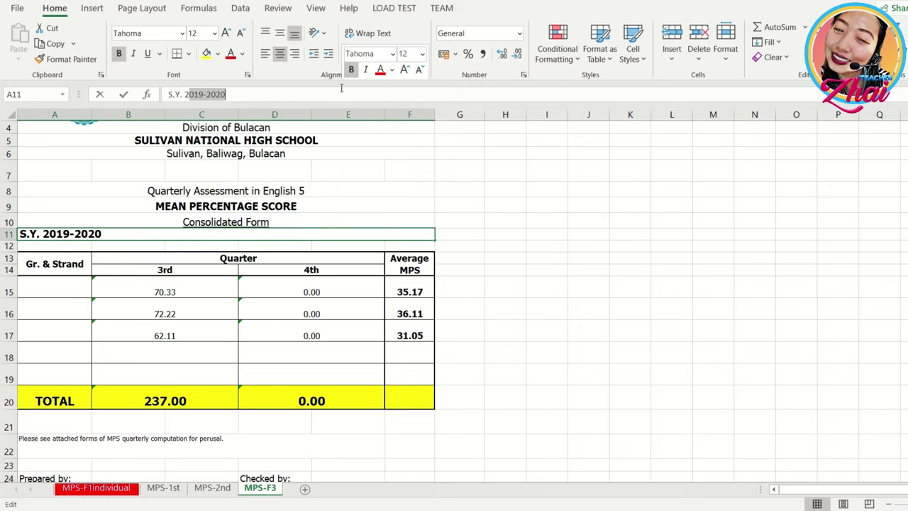
type("020 - 2021")
key("Return")
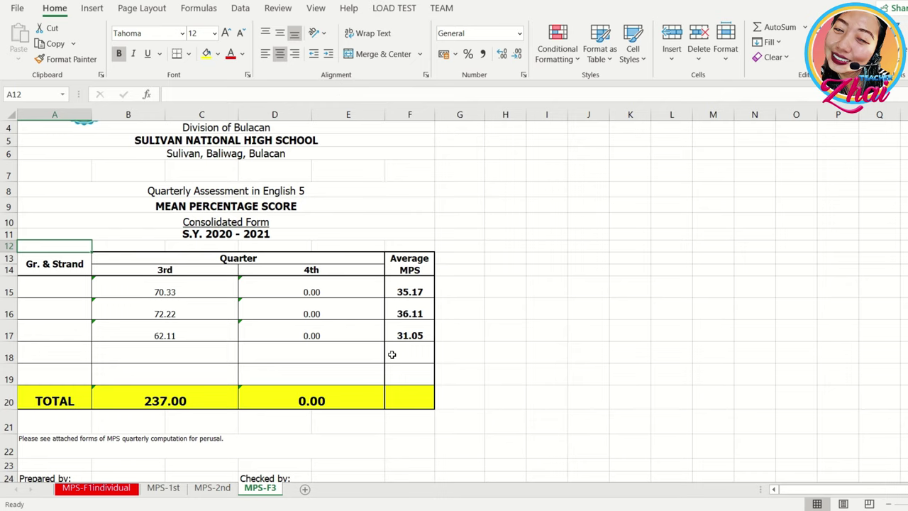
Link the first Gr. & Strand cell, A15, to the section name Rose in B10 of MPS-1st
scroll(391, 353, "down", 2)
left_click(69, 205)
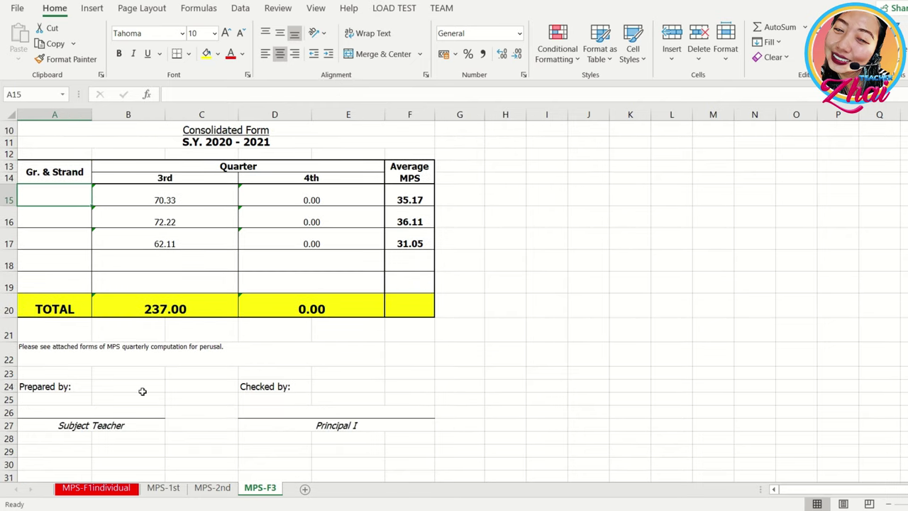
left_click(164, 488)
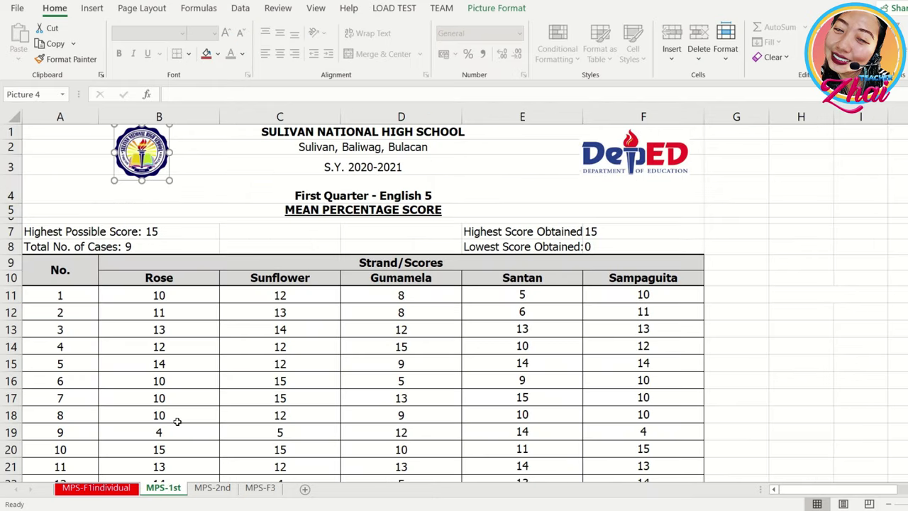
left_click(191, 279)
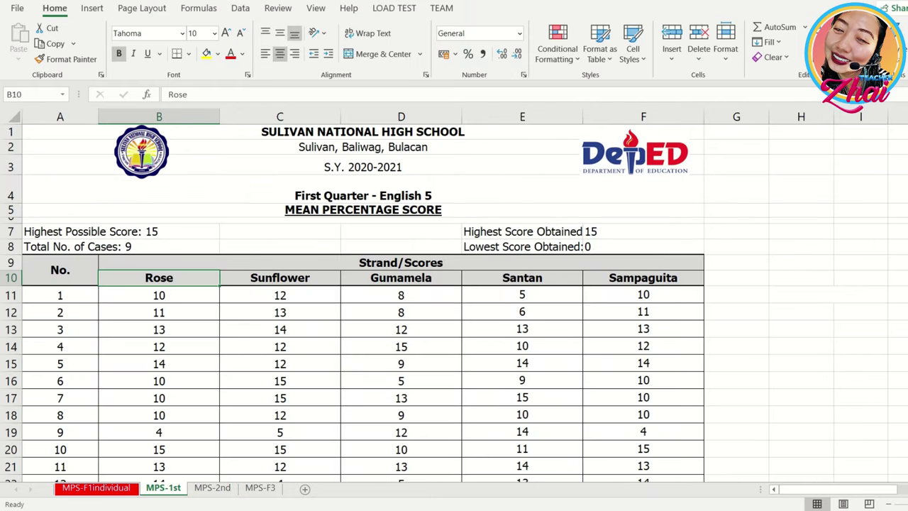
left_click(260, 490)
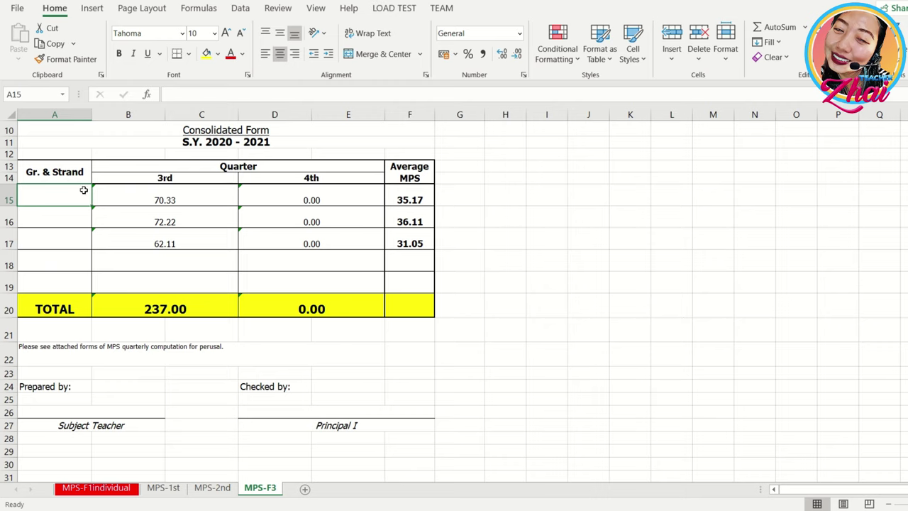
type("=")
left_click(164, 489)
left_click(153, 276)
key("Return")
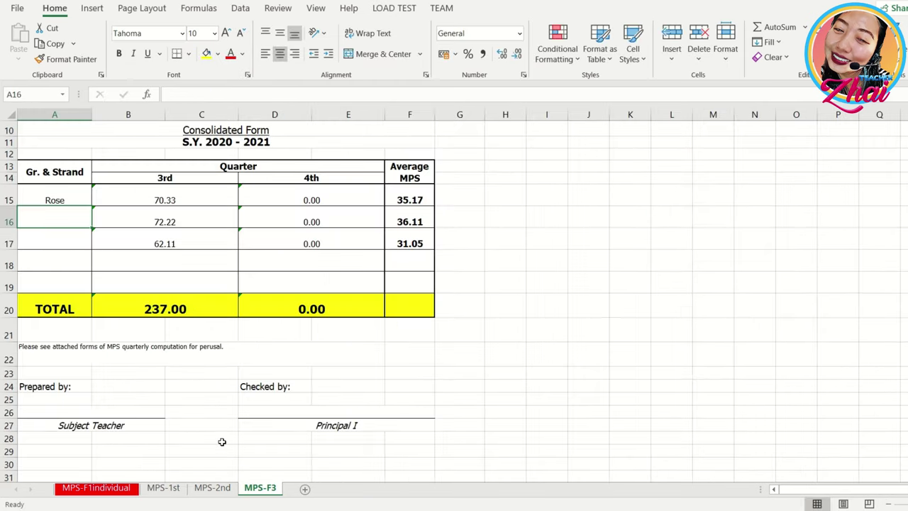
Link A16 of MPS-F3 to the section name Sunflower in C10 of MPS-1st
scroll(149, 268, "up", 3)
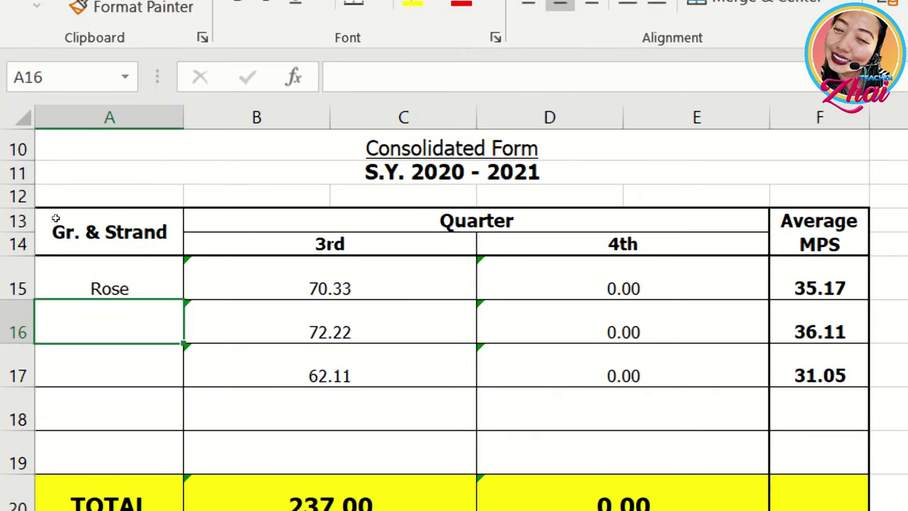
type("=")
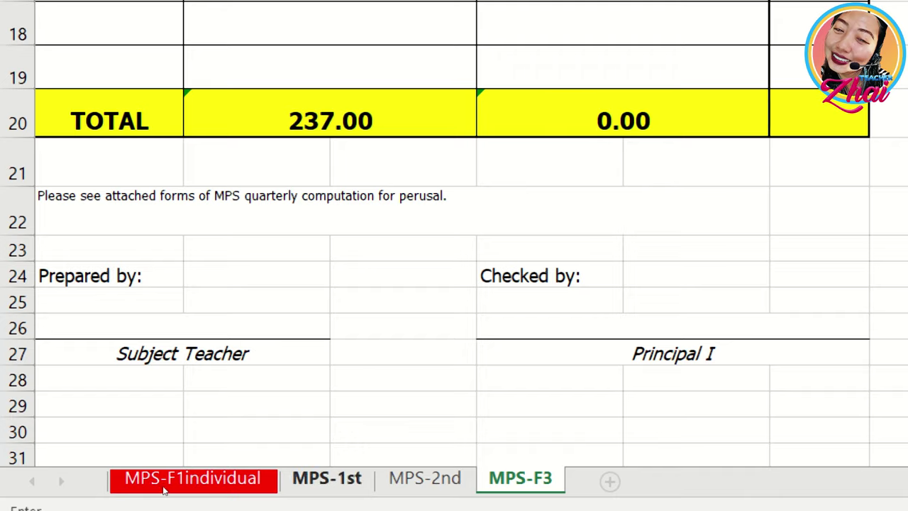
key("ctrl+Page_Up")
key("ctrl+Page_Up")
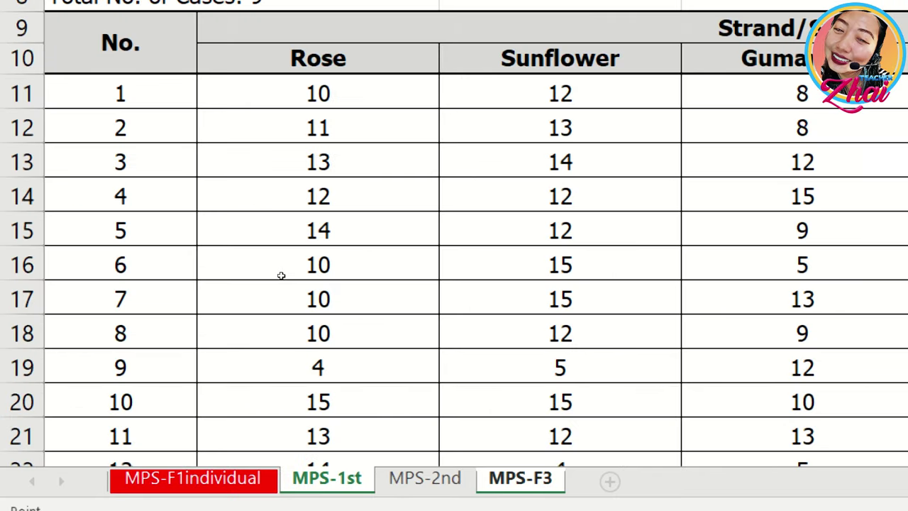
key("Up")
key("Return")
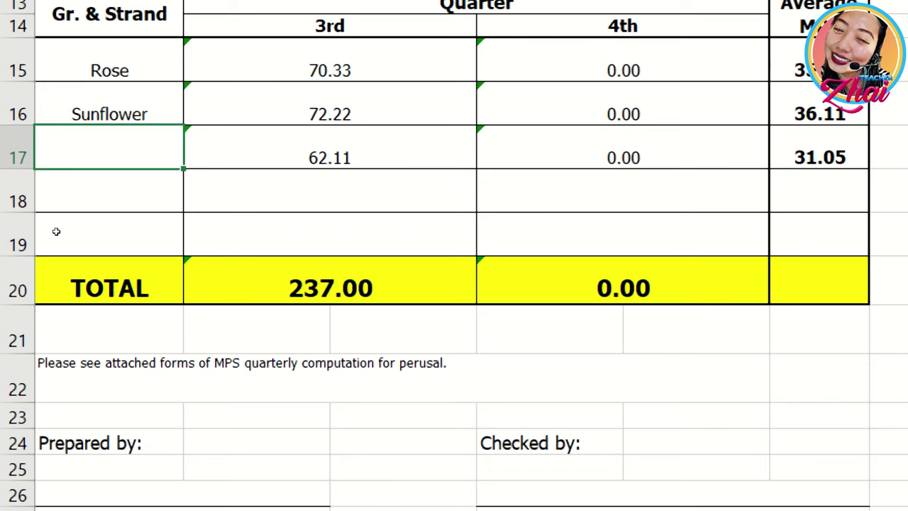
Link A17 of MPS-F3 to the section name Gumamela in D10 of MPS-1st
type("=")
key("ctrl+Page_Up")
key("ctrl+Page_Up")
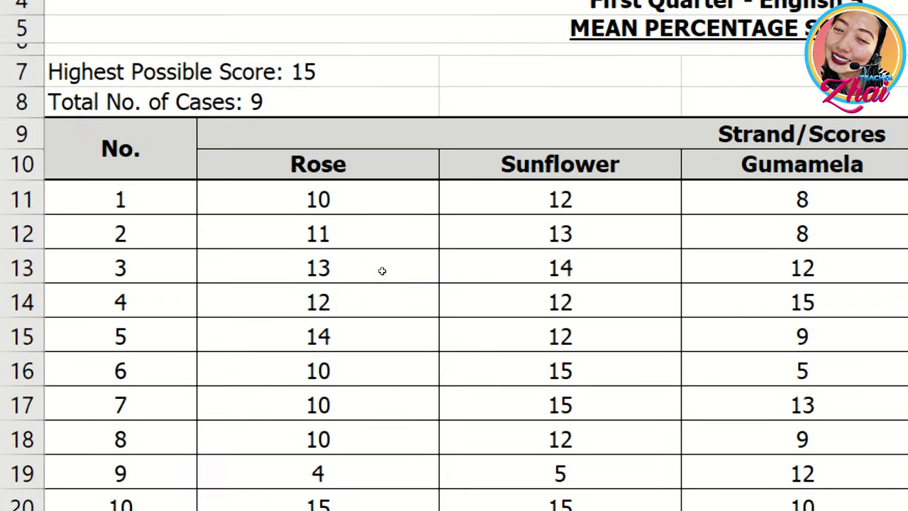
key("Right")
key("Return")
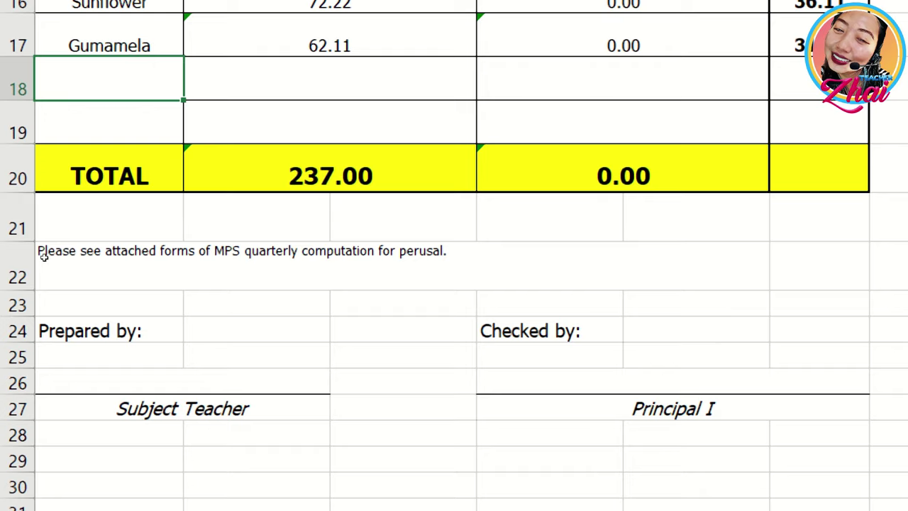
Link A18 of MPS-F3 to the section name Santan in E10 of MPS-1st
type("=")
key("ctrl+Page_Up")
key("ctrl+Page_Up")
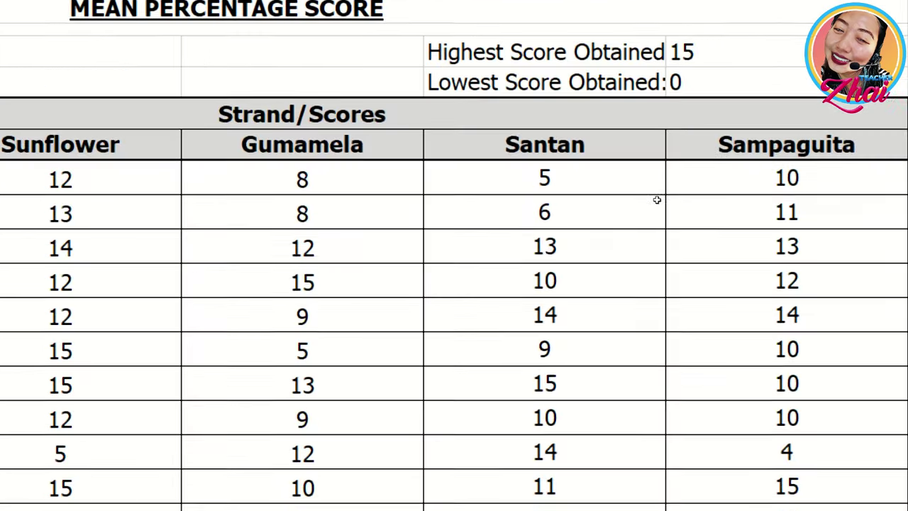
key("Right")
key("Return")
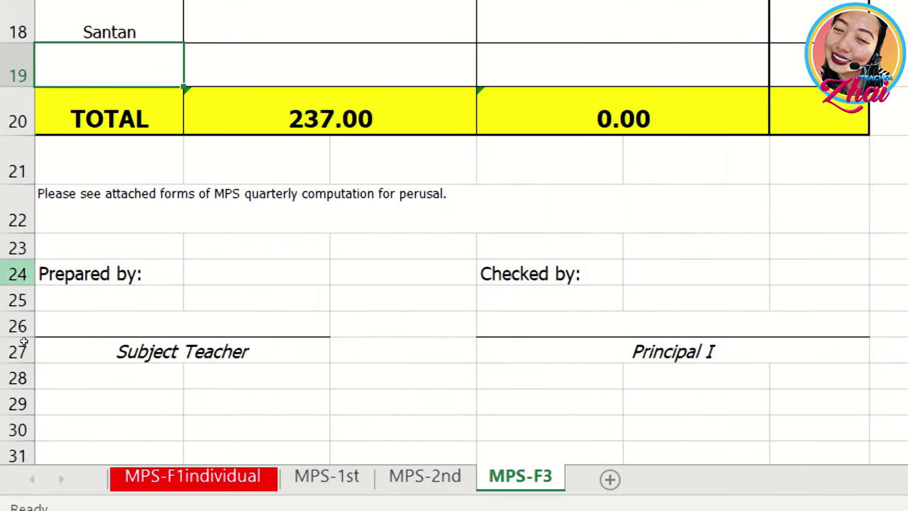
Link A19 of MPS-F3 to the section name Sampaguita in F10 of MPS-1st
type("=")
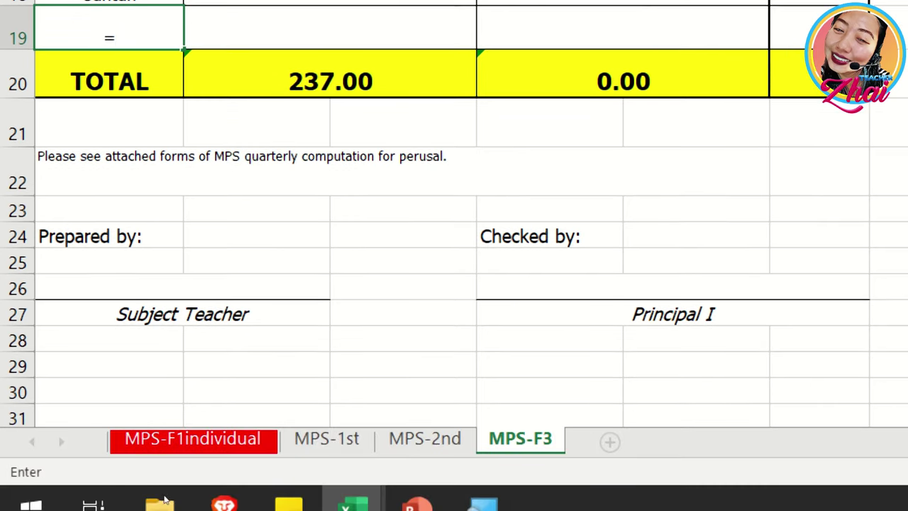
left_click(326, 438)
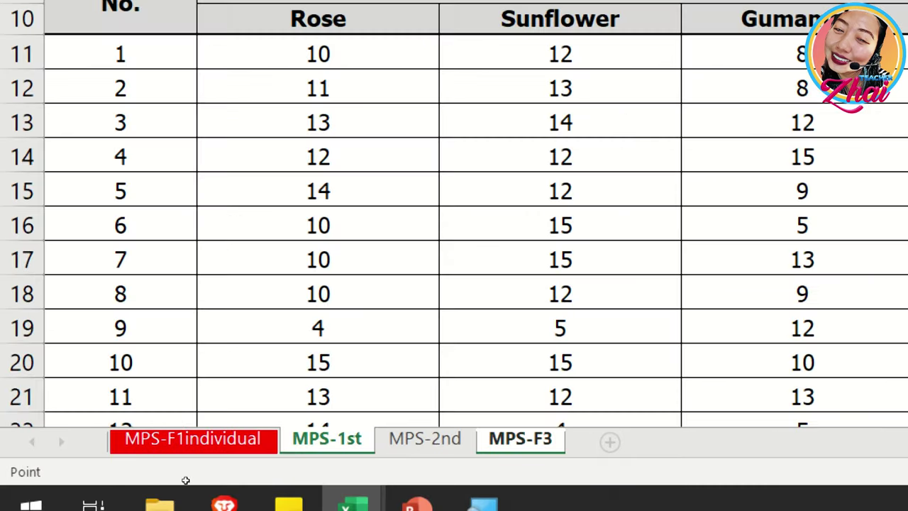
key("Right")
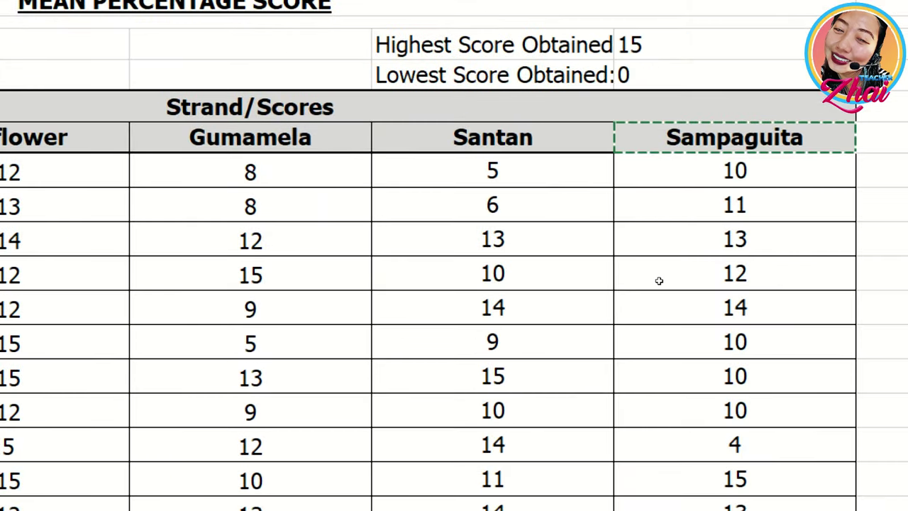
key("Return")
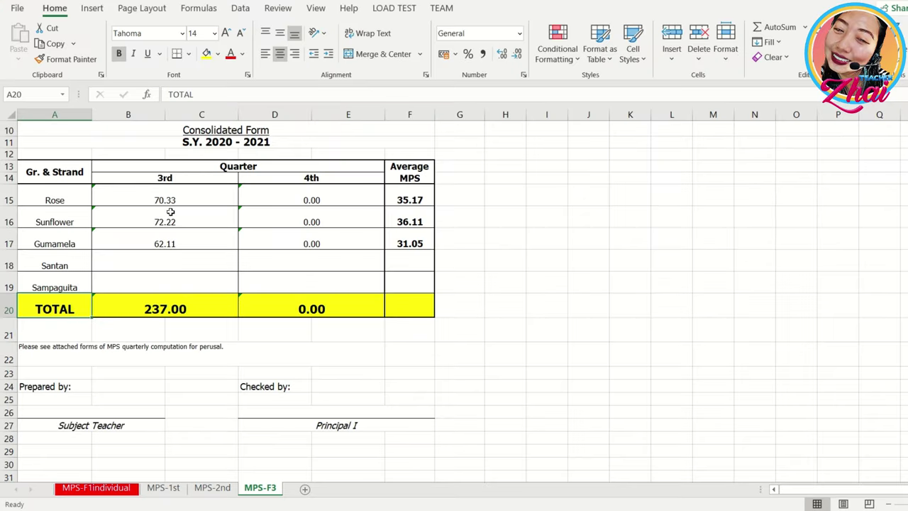
Examine the first-column MPS link in B15 of MPS-F3 and the MPS row it draws from in MPS-1st
left_click_drag(170, 200, 167, 287)
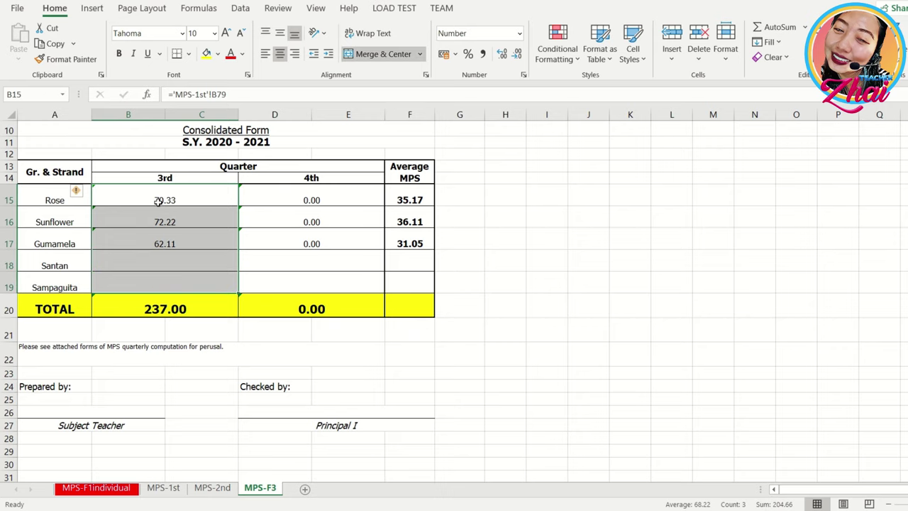
left_click(159, 201)
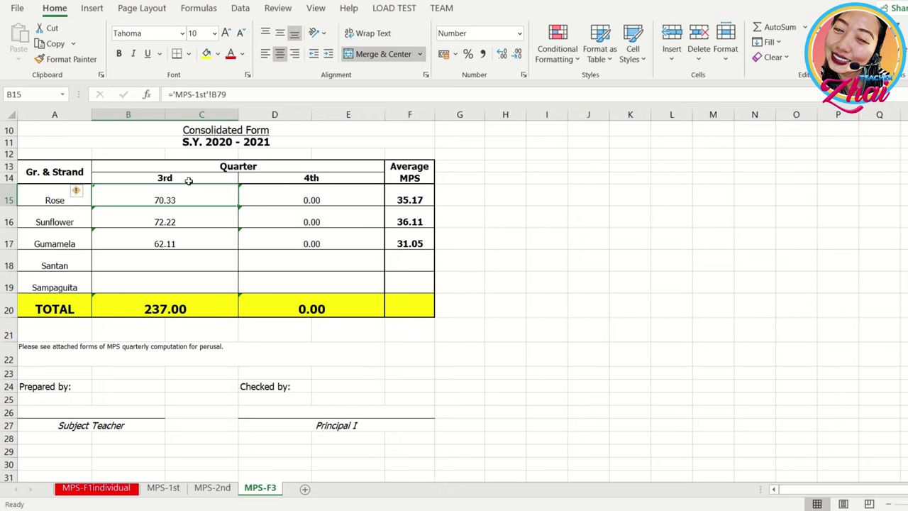
left_click(164, 489)
scroll(305, 397, "down", 11)
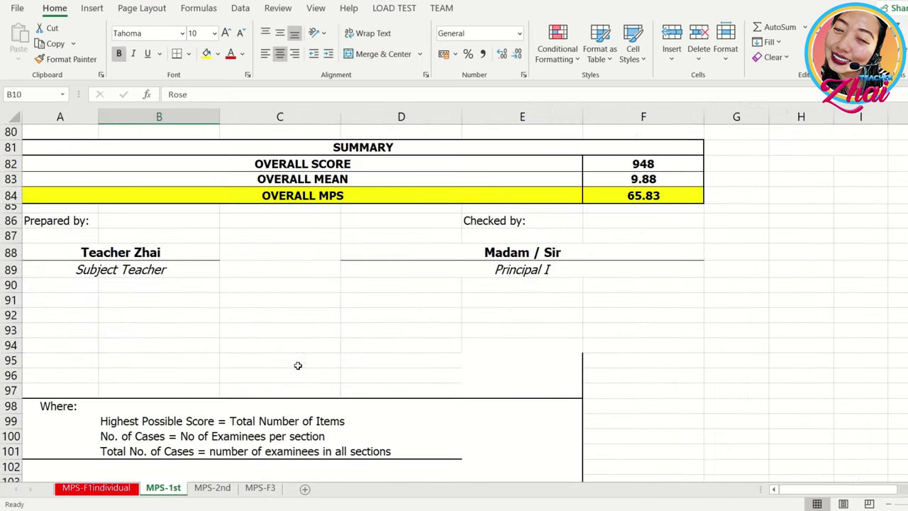
scroll(277, 340, "up", 3)
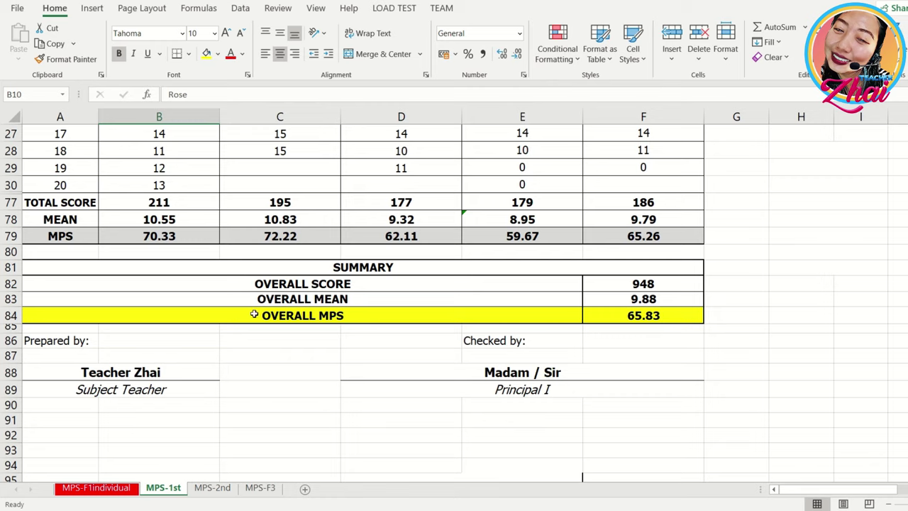
left_click(222, 492)
left_click(250, 488)
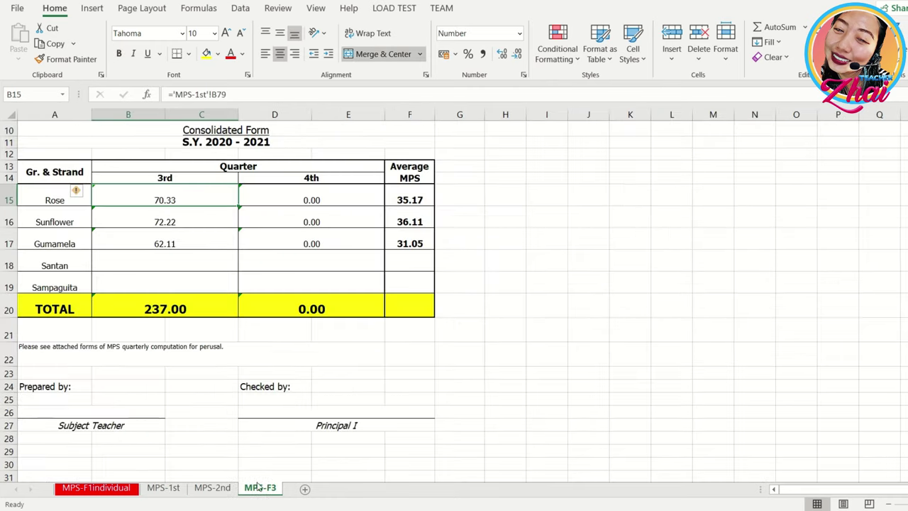
Link Santan's first quarter cell, B18 of MPS-F3, to the MPS value in E79 of MPS-1st
left_click(190, 249)
left_click(188, 260)
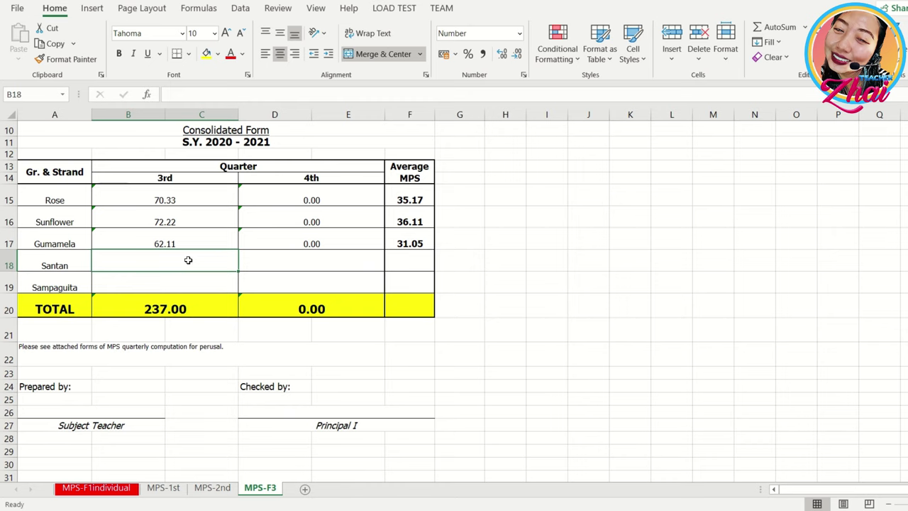
type("=")
left_click(163, 487)
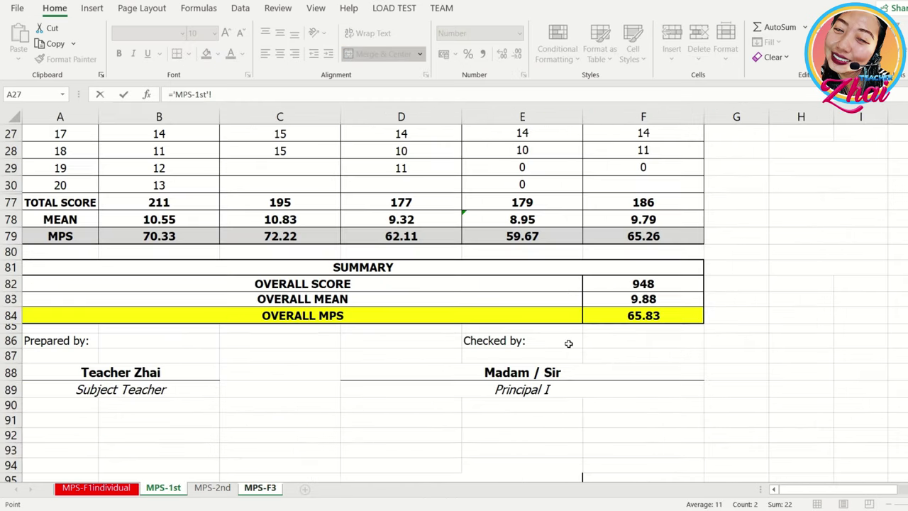
left_click(545, 238)
key("Return")
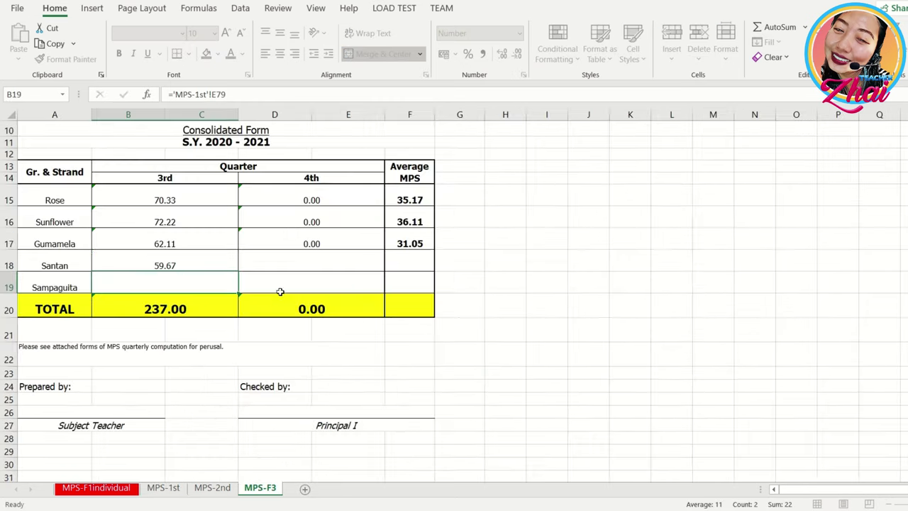
Link Sampaguita's quarter cell, B19 of MPS-F3, to the MPS value in F79 of MPS-1st
type("=")
left_click(163, 488)
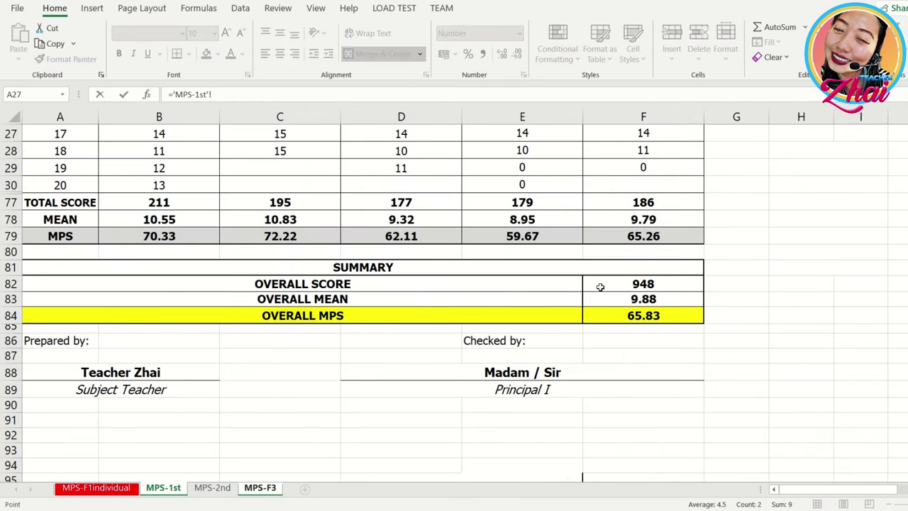
left_click(653, 238)
key("Return")
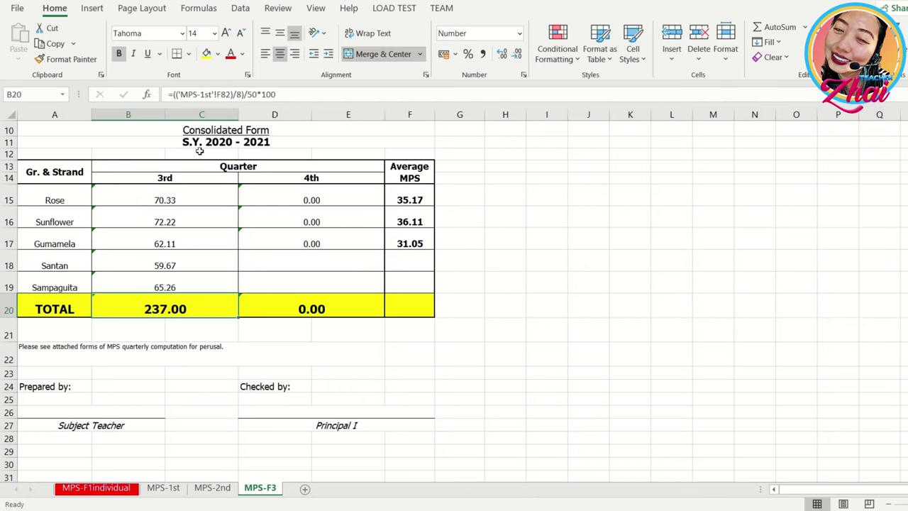
Change the two quarter headings in row 14 of the consolidated form to 1st and 2nd
left_click(198, 176)
type("1st")
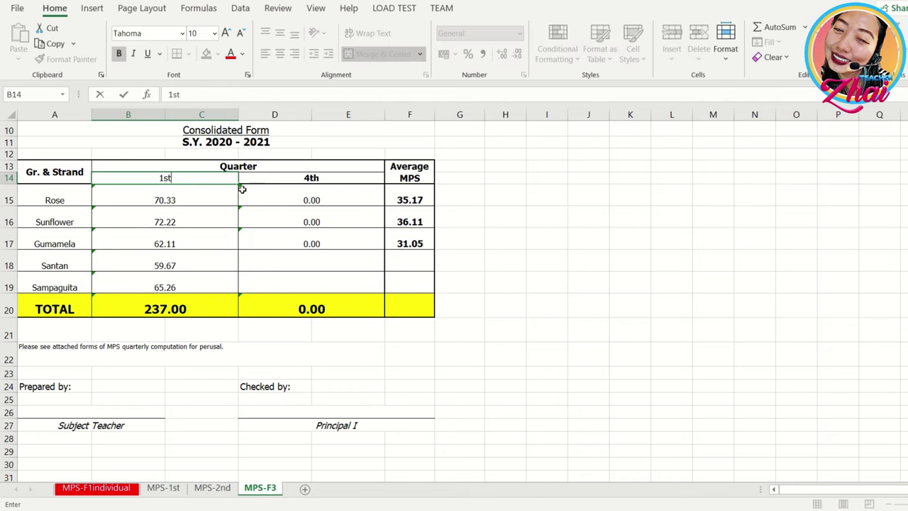
key("Tab")
type("4th")
key("BackSpace")
key("BackSpace")
key("BackSpace")
type("2nd")
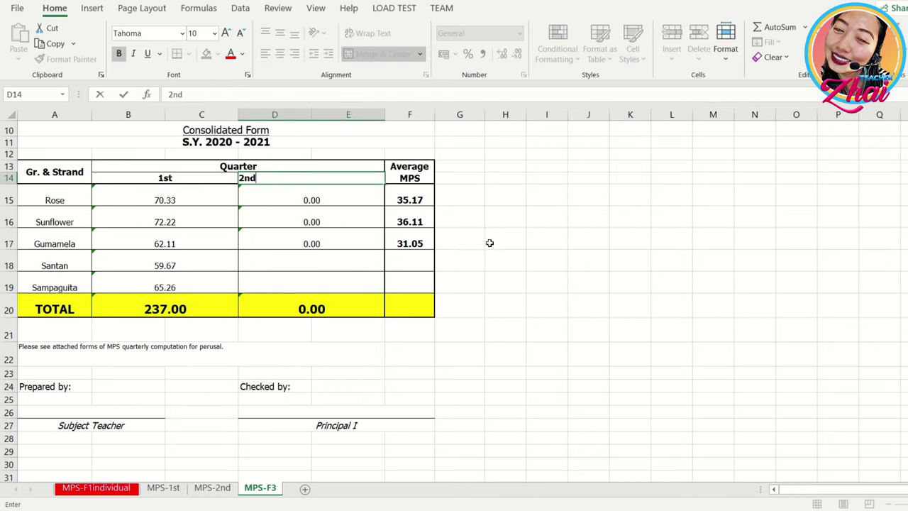
key("Return")
left_click(588, 353)
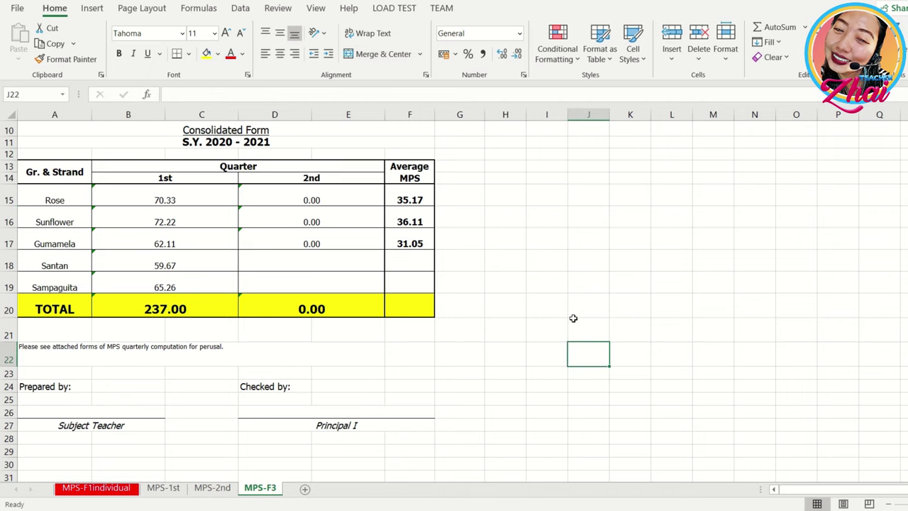
Replace the 1st quarter TOTAL formula in B20 with a link to the overall MPS in F84 of MPS-1st
left_click(173, 311)
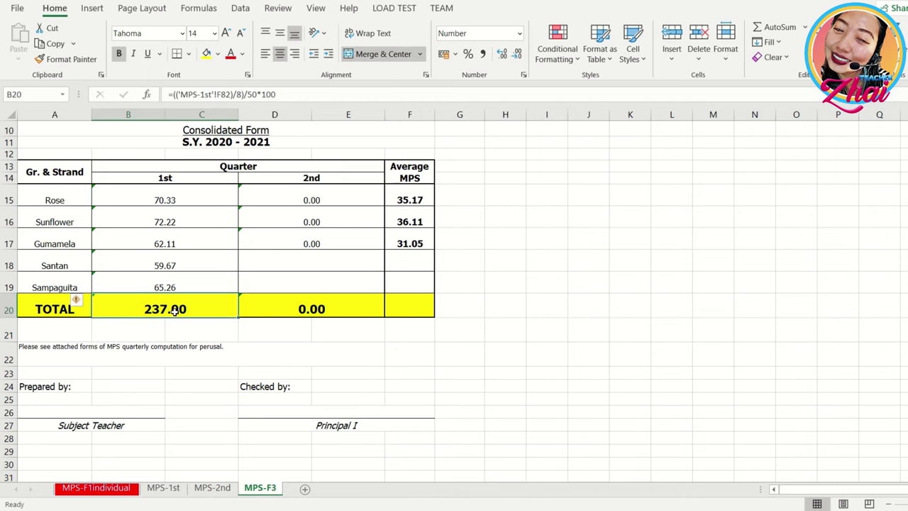
type("=")
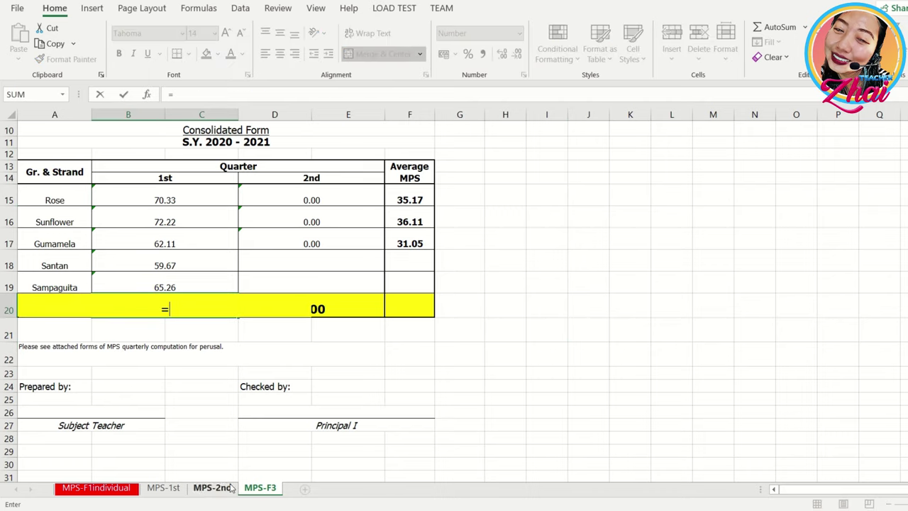
left_click(176, 487)
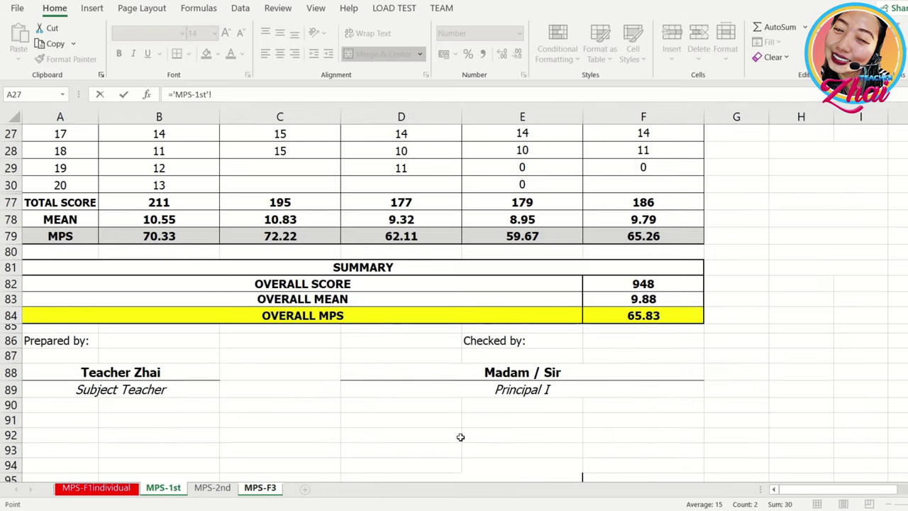
left_click(645, 315)
key("Return")
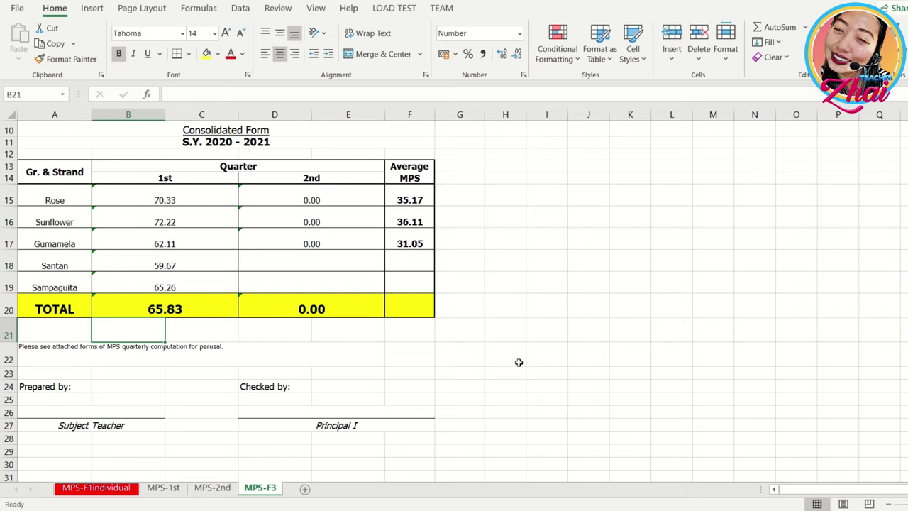
scroll(560, 397, "up", 3)
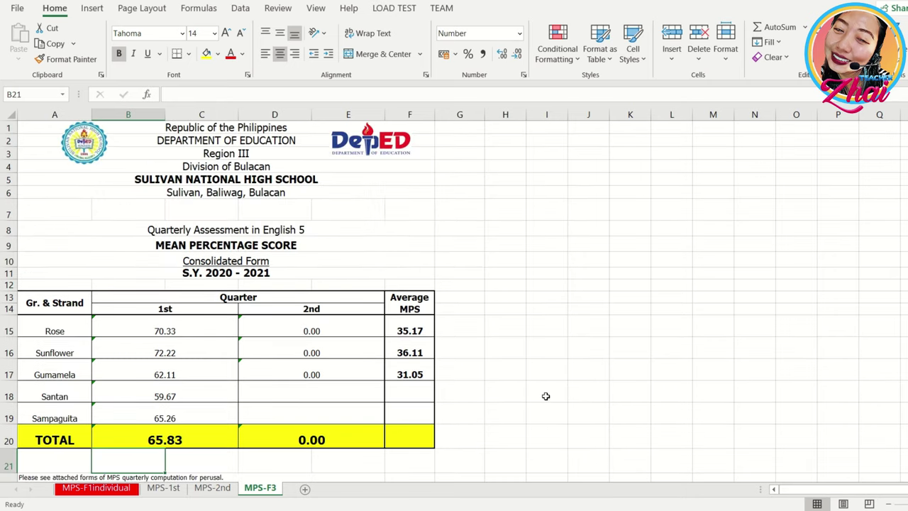
left_click(163, 488)
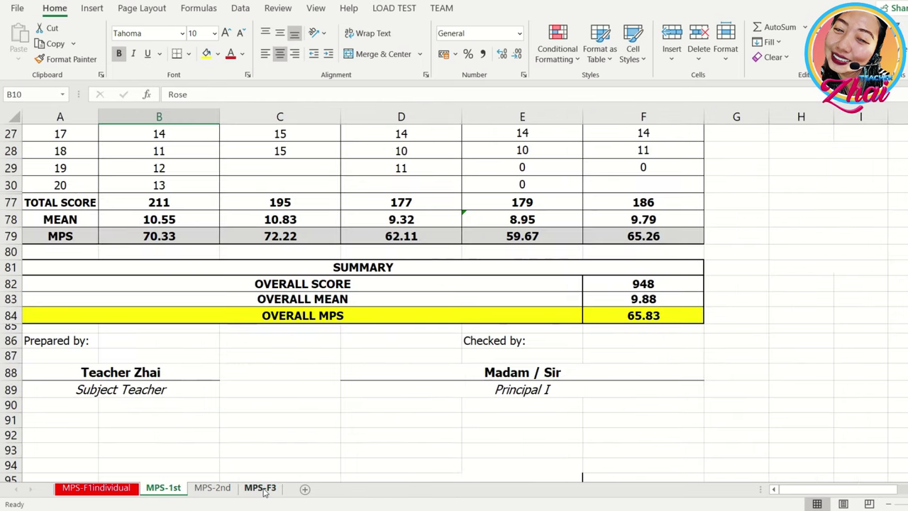
scroll(213, 425, "up", 9)
left_click(260, 488)
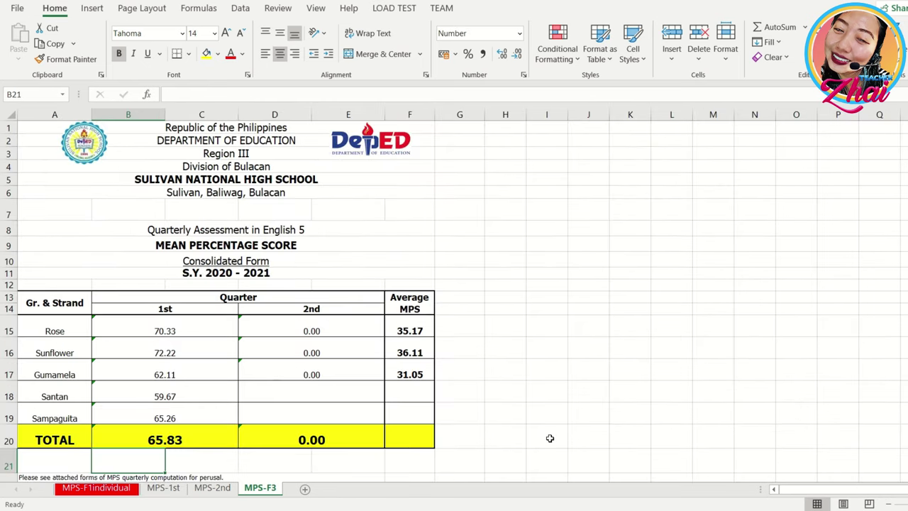